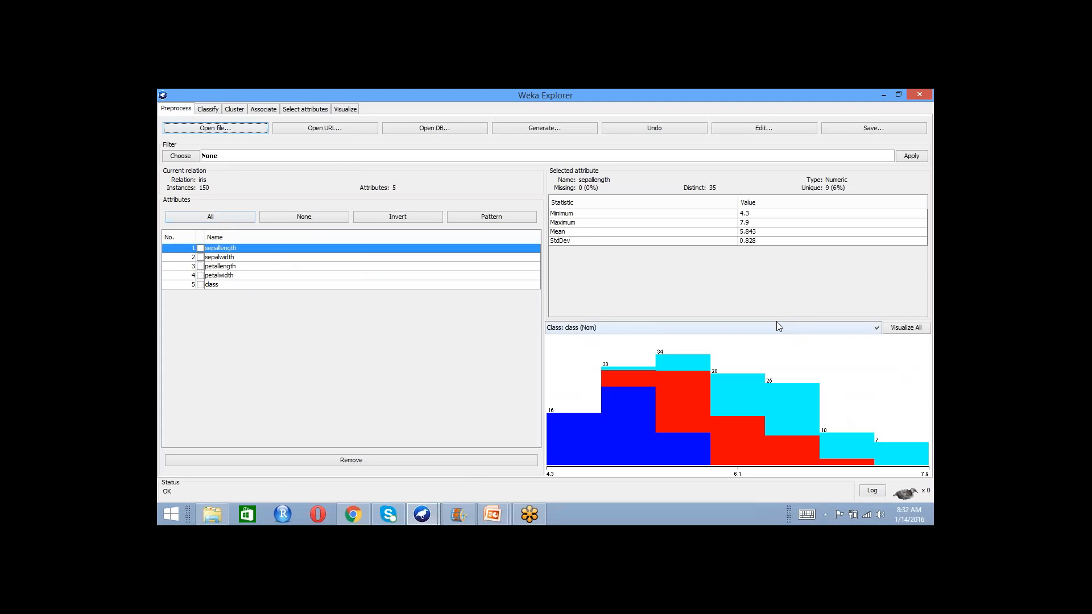
- Load the iris dataset from the data folder
click(926, 381)
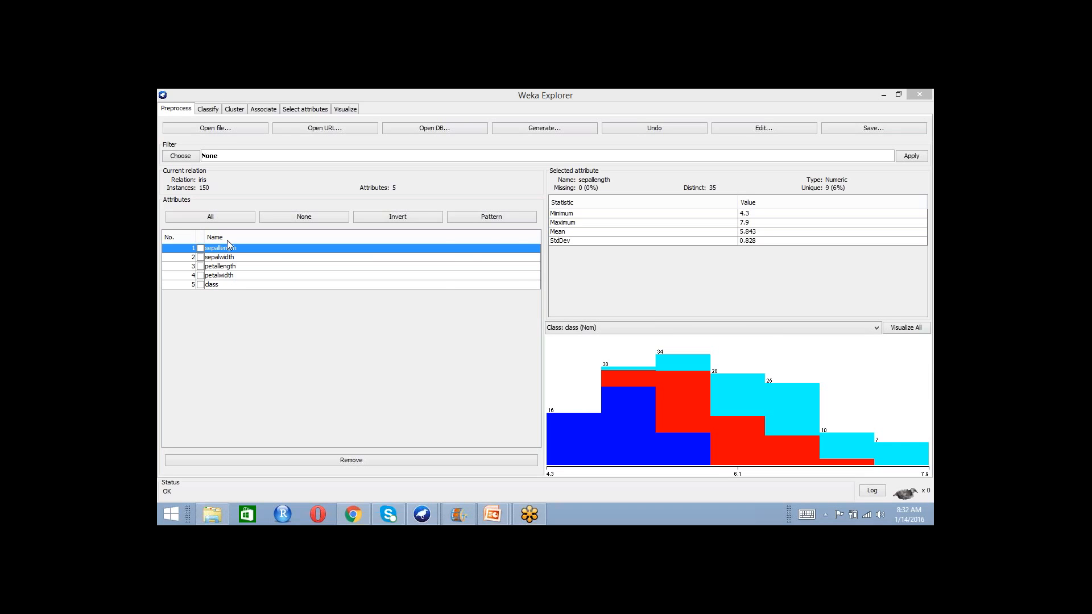
click(233, 129)
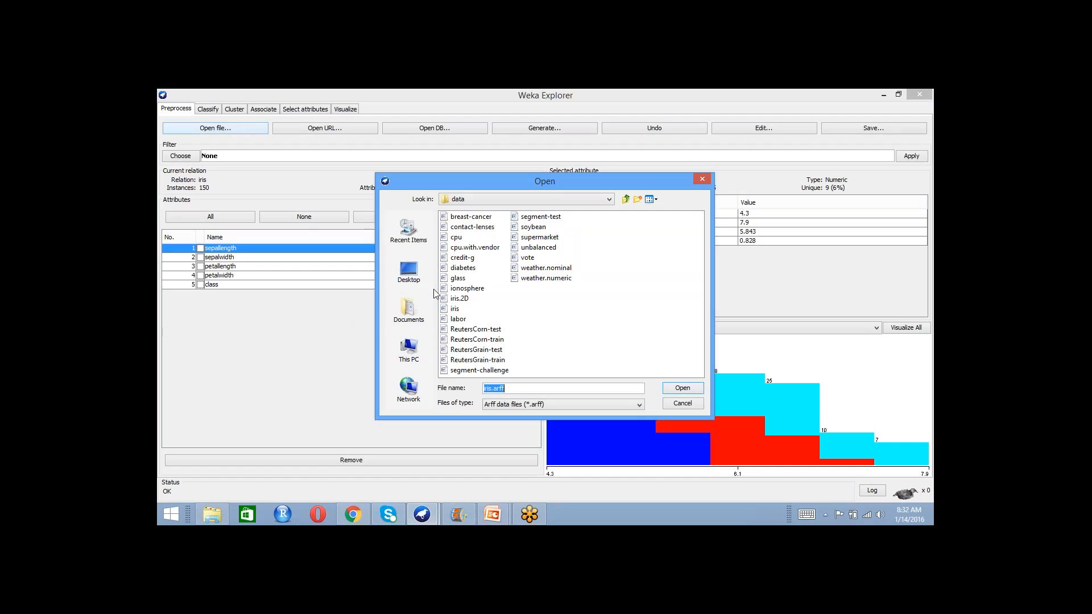
click(455, 308)
click(680, 390)
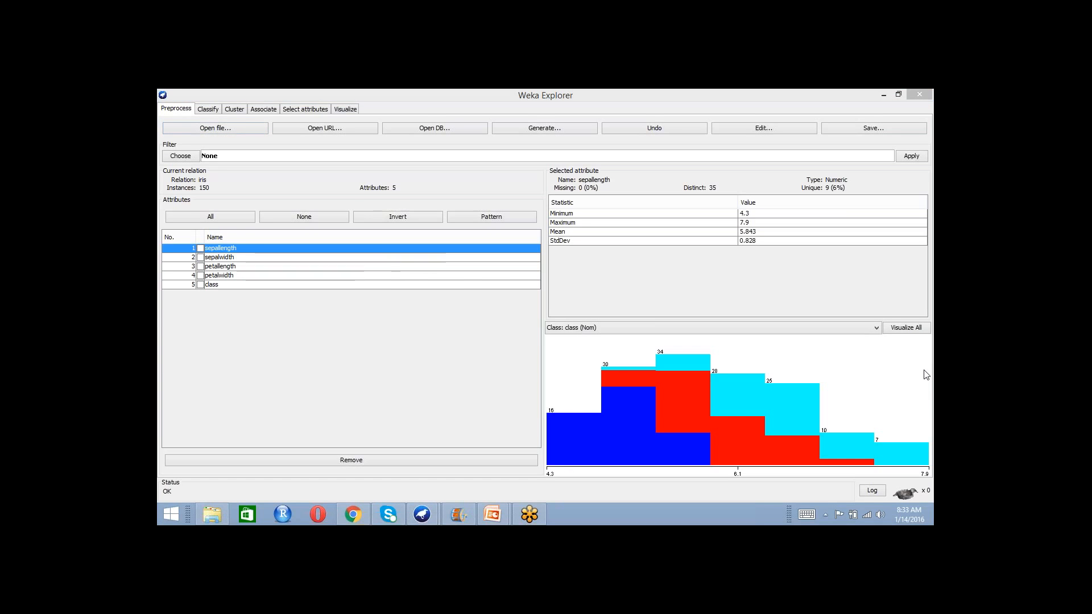
- Select the class attribute to examine its labels, counts and distribution chart
click(452, 285)
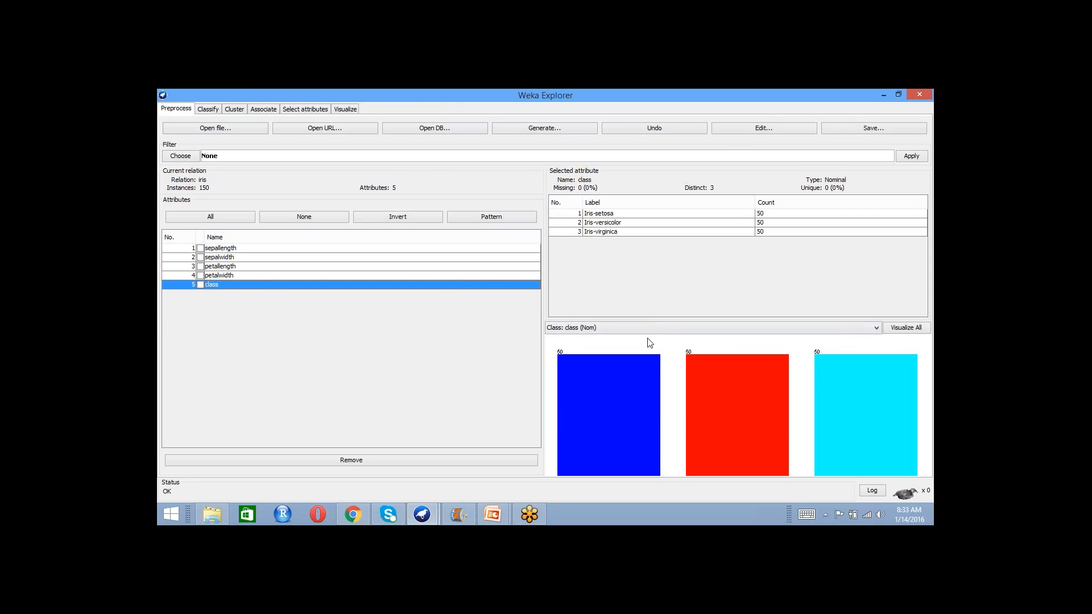
click(925, 378)
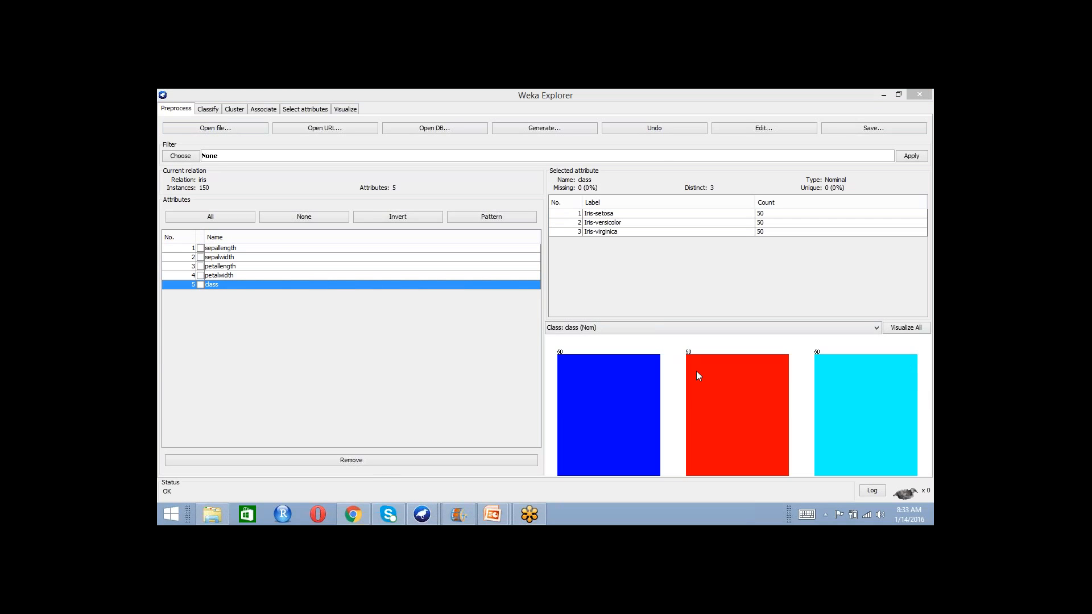
click(588, 274)
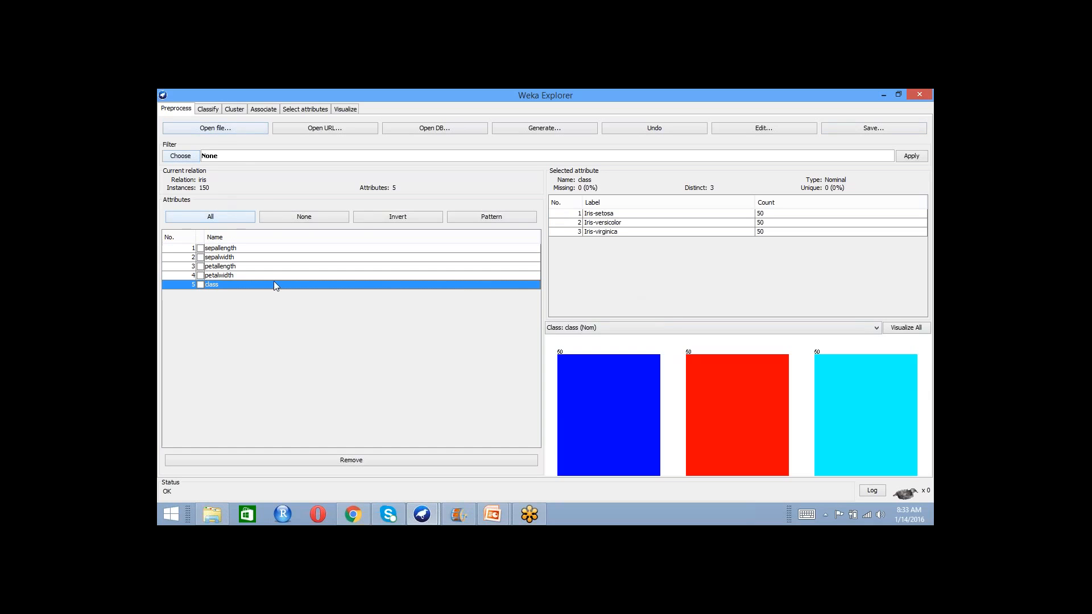
- Run the NaiveBayes classifier on the iris data with 10-fold cross-validation and highlight the confusion matrix in the output
click(215, 111)
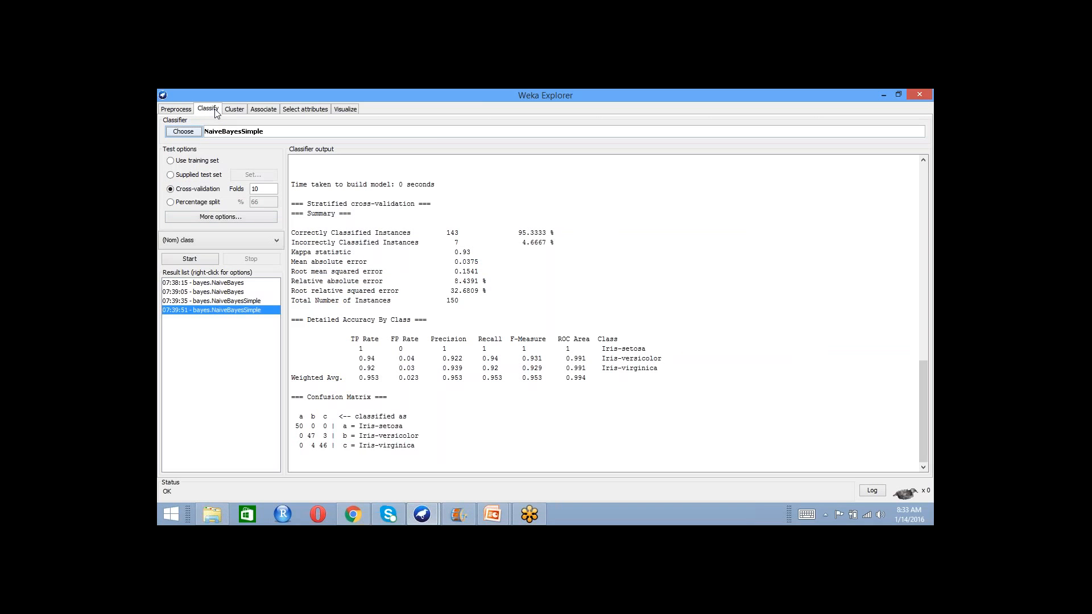
click(184, 132)
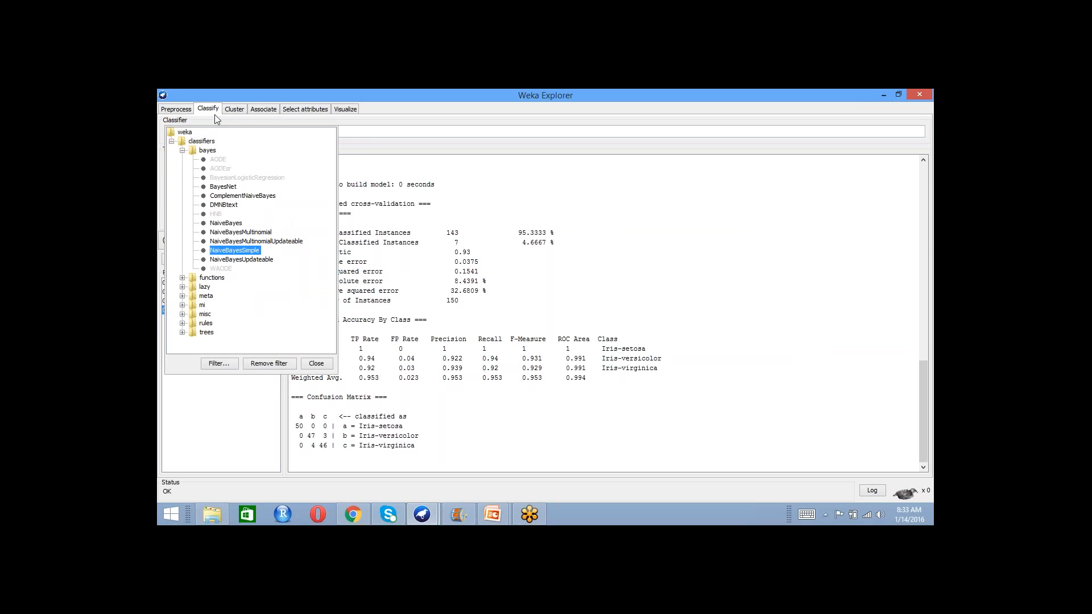
click(209, 110)
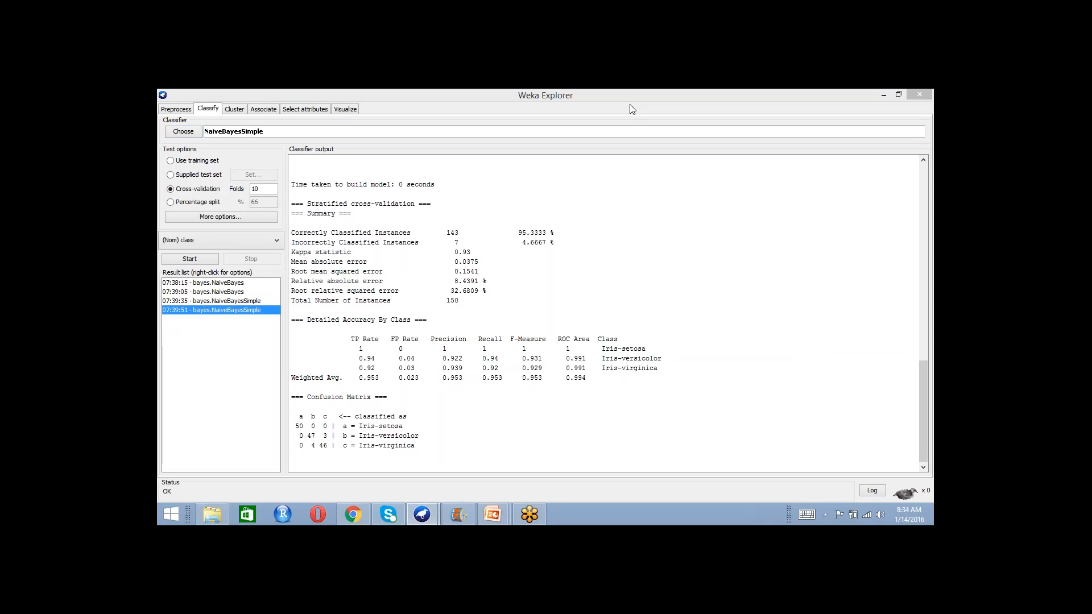
click(180, 134)
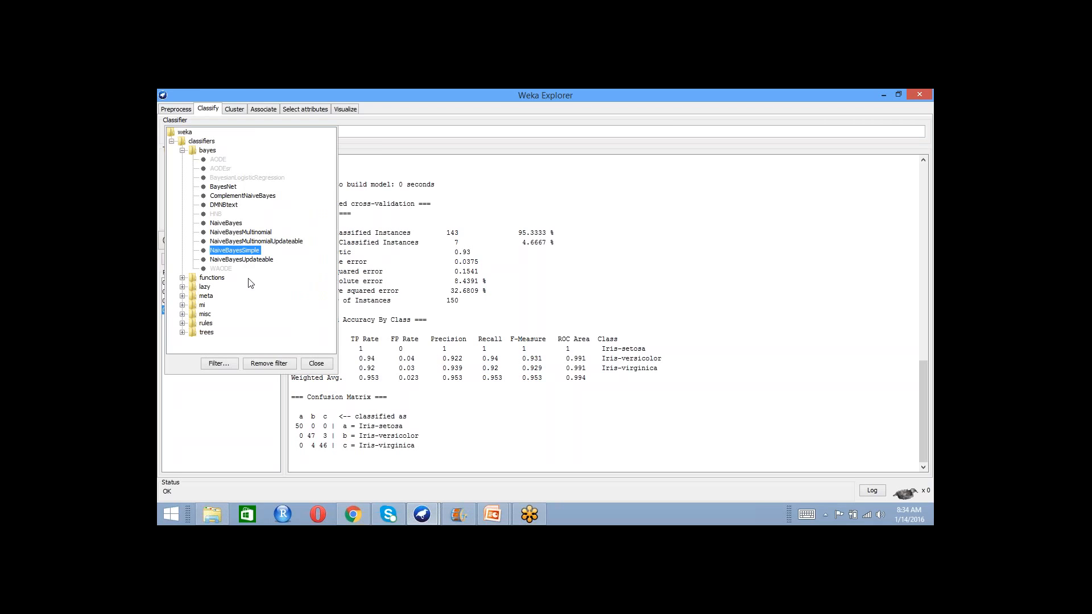
click(227, 221)
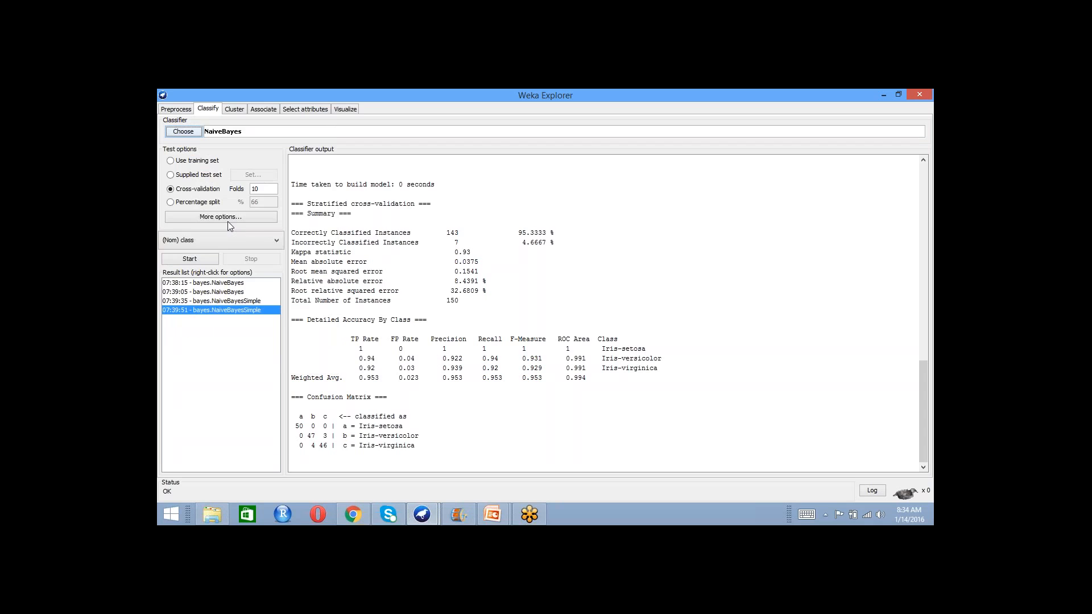
click(199, 259)
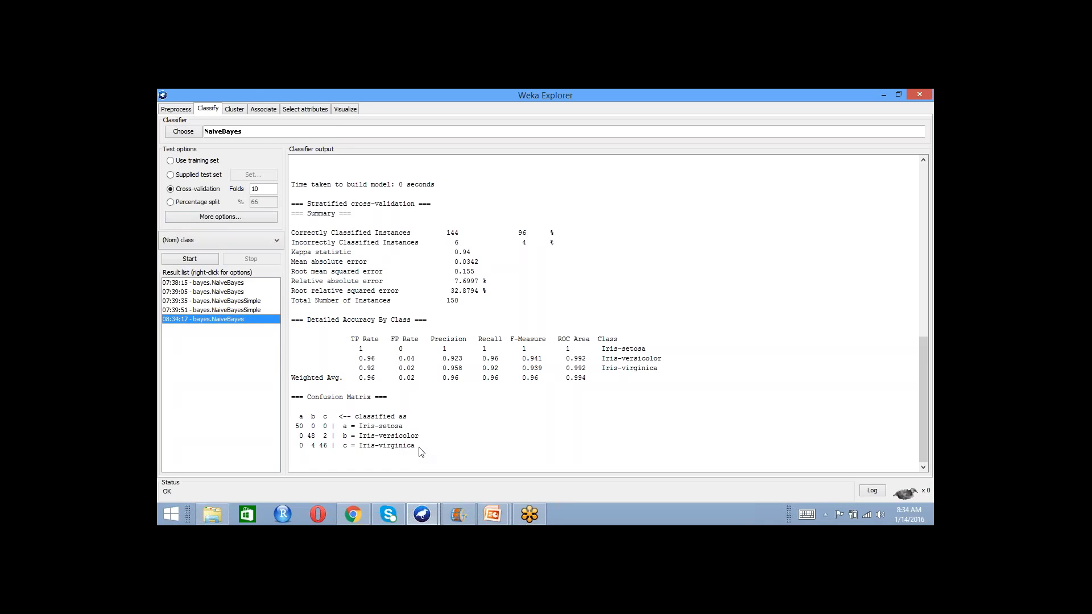
drag(419, 449, 300, 420)
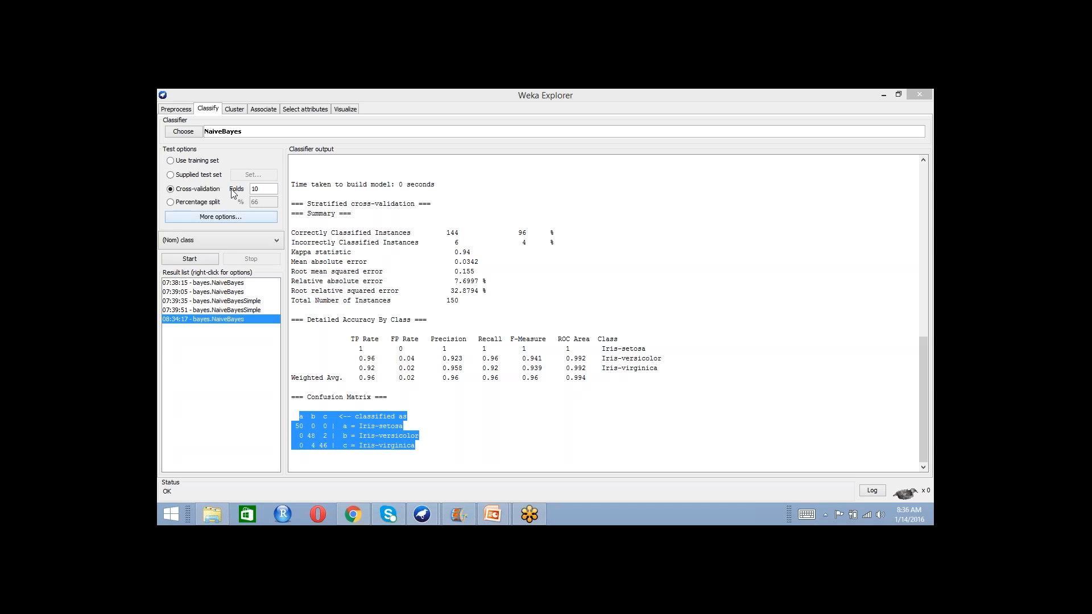
- Return to preprocessing and reload the original iris dataset from the data folder
click(187, 110)
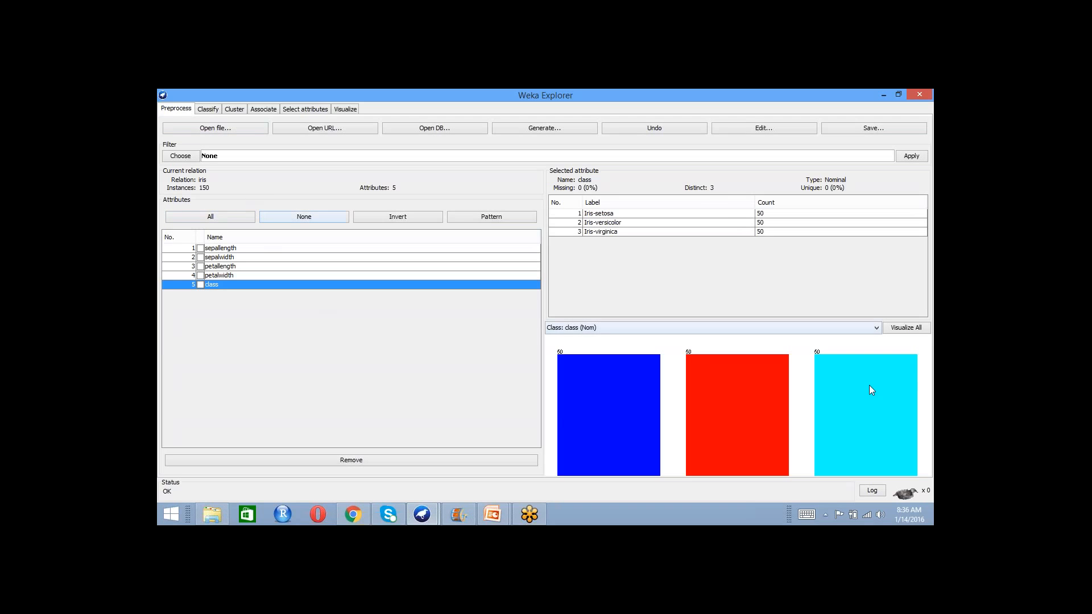
click(927, 367)
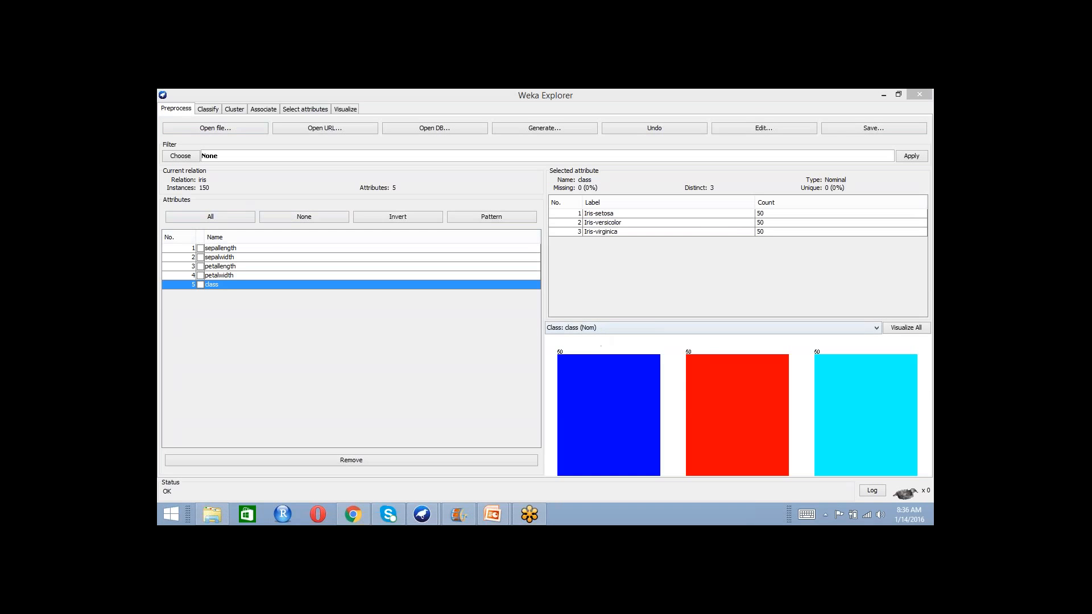
click(200, 129)
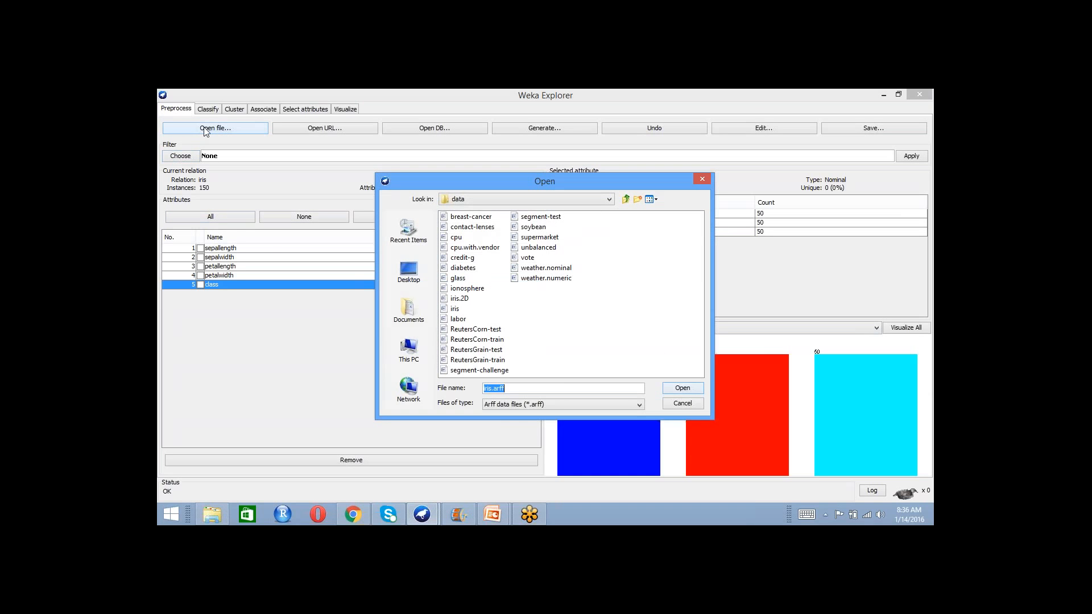
click(458, 310)
click(681, 387)
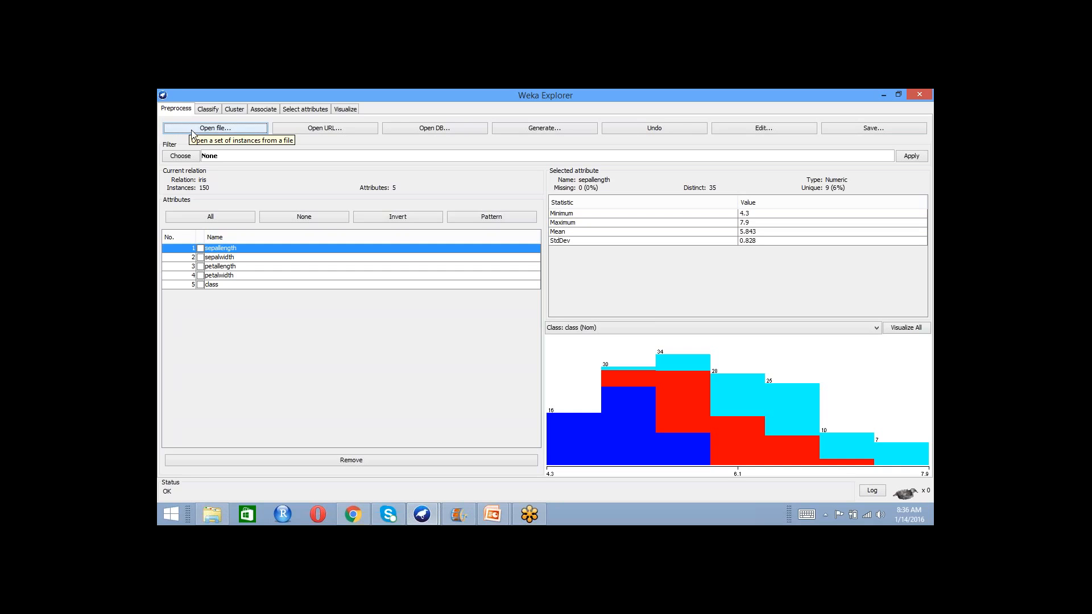
- Choose the supervised instance filter Resample for the iris data
click(183, 158)
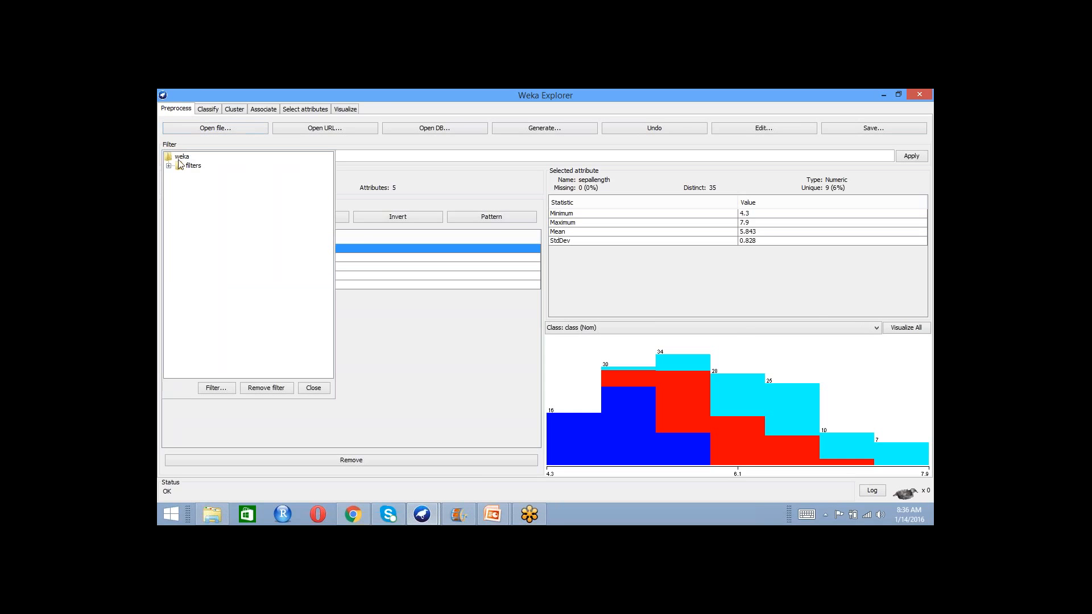
click(168, 166)
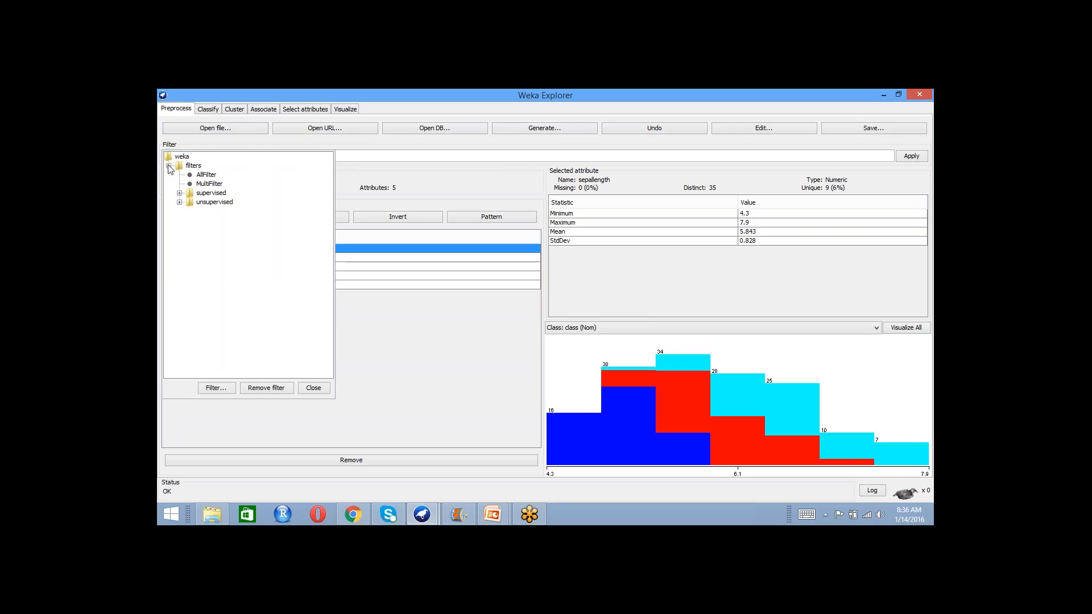
click(180, 194)
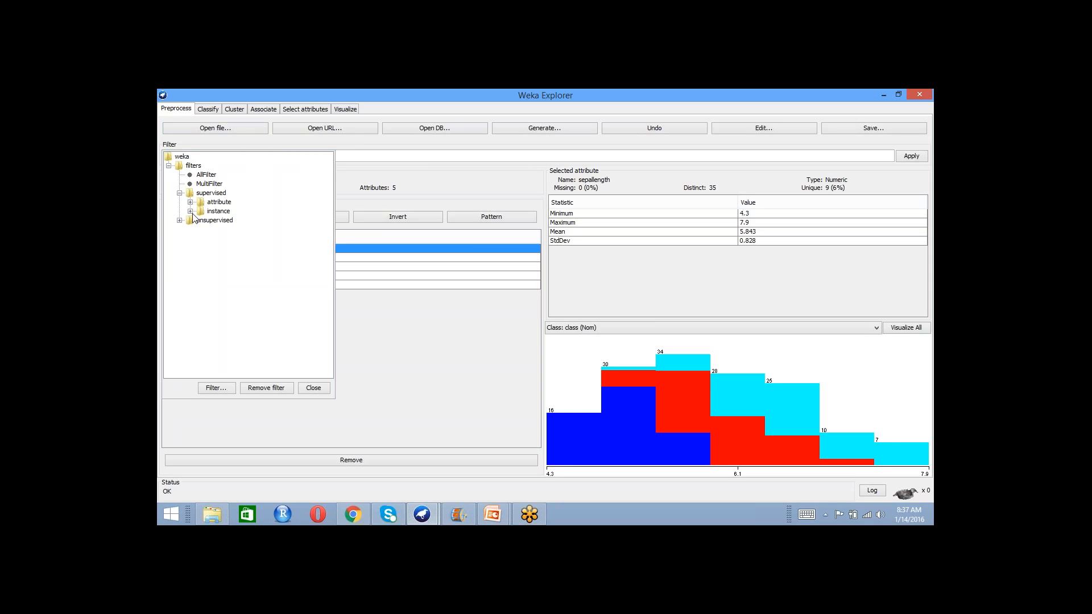
click(190, 212)
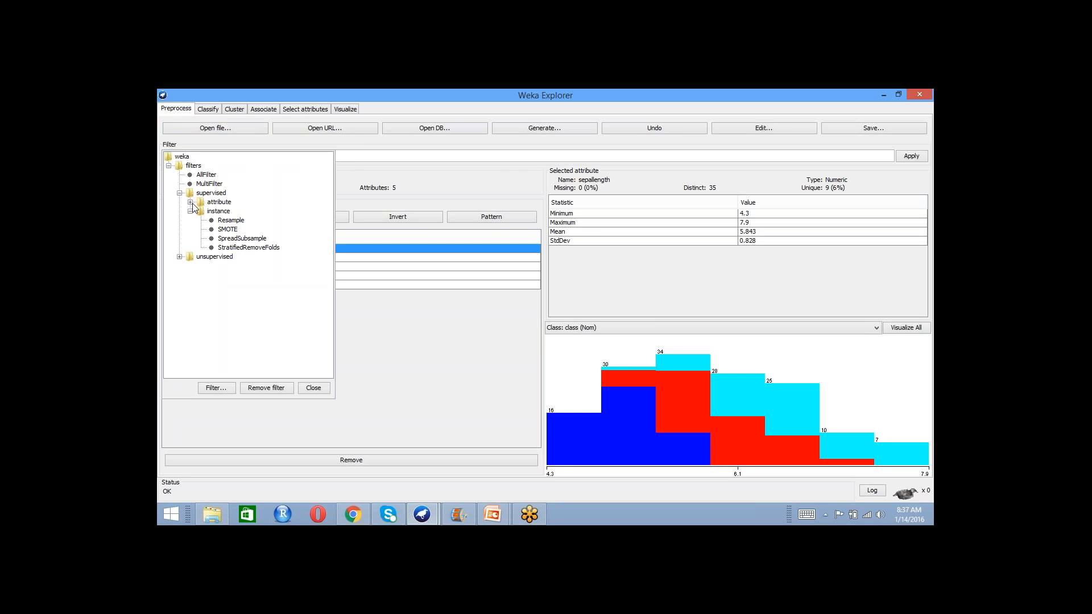
click(191, 202)
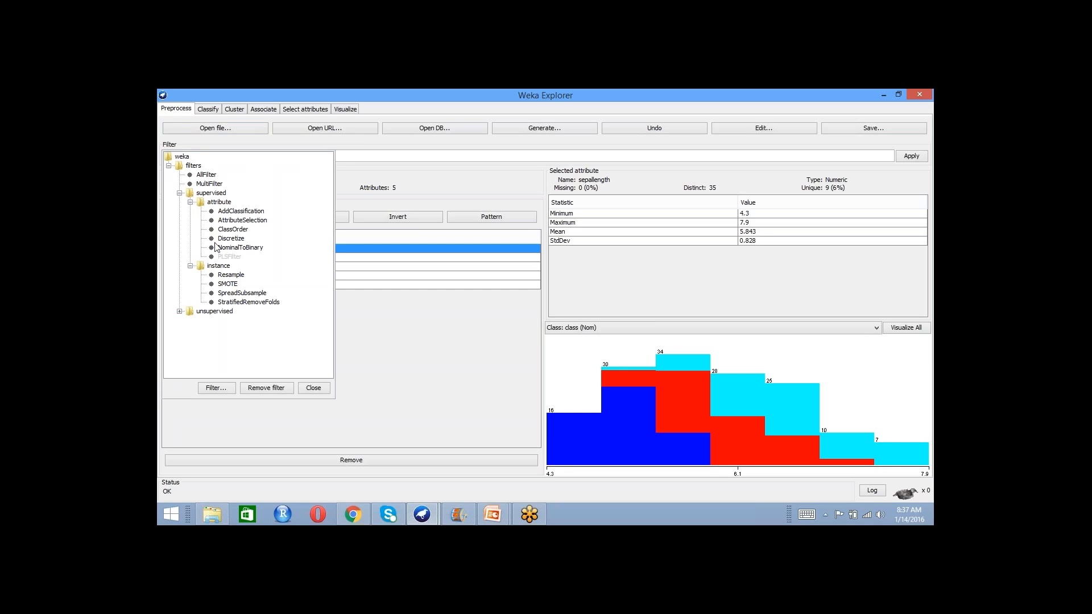
click(231, 275)
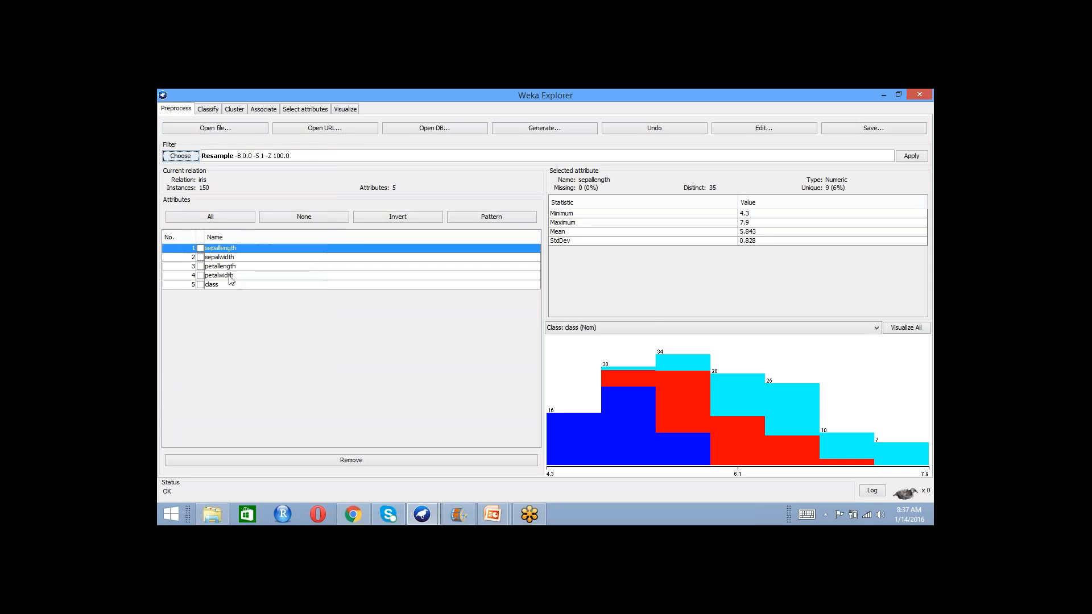
- Set the Resample filter's sampleSizePercent to 80 and noReplacement to True, and apply the filter to the iris data
click(210, 160)
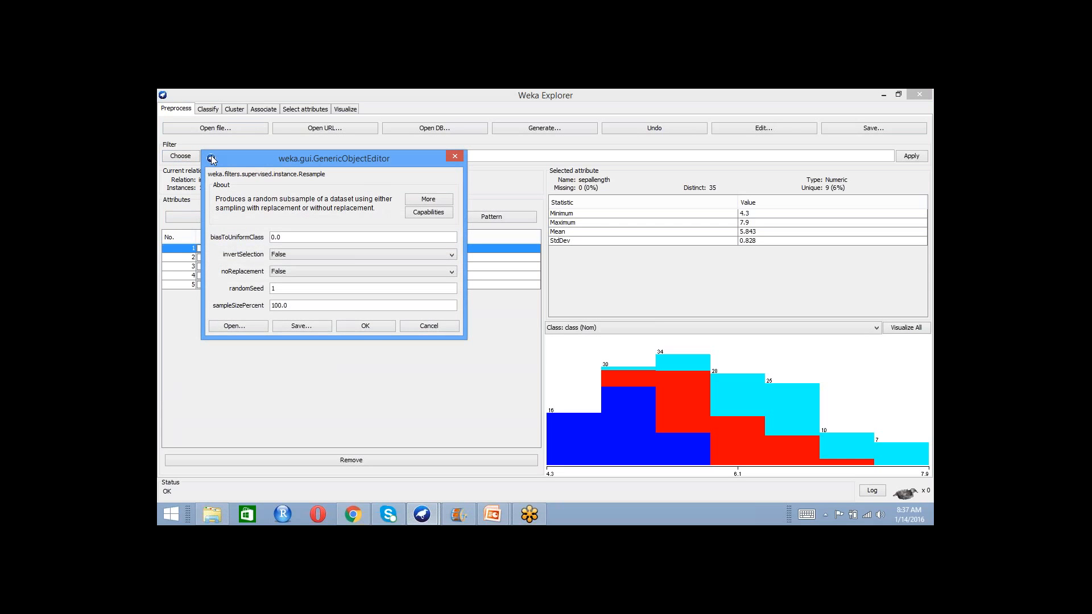
click(211, 159)
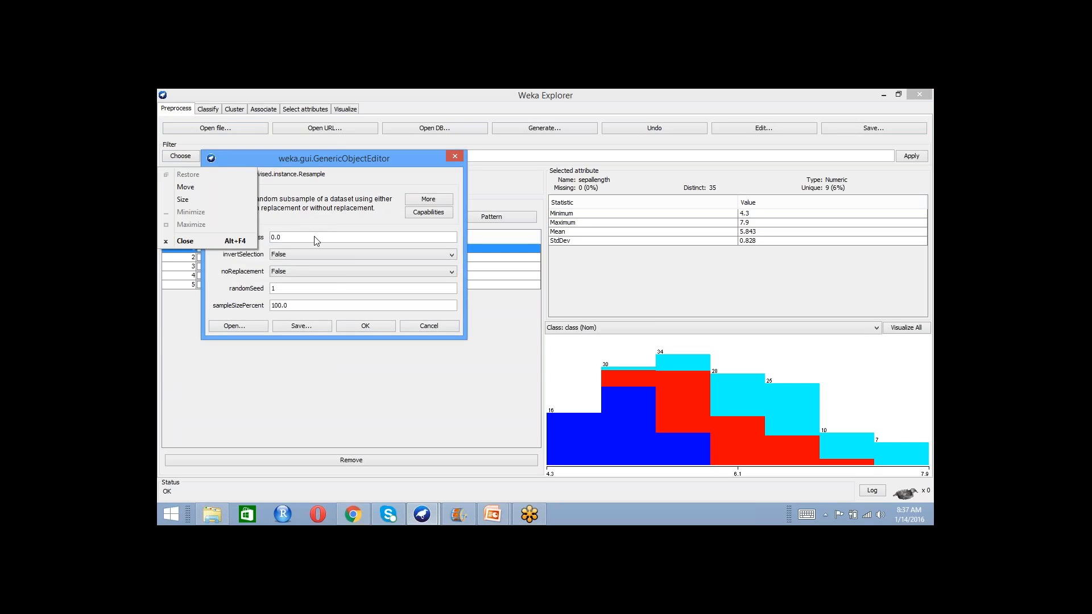
click(334, 214)
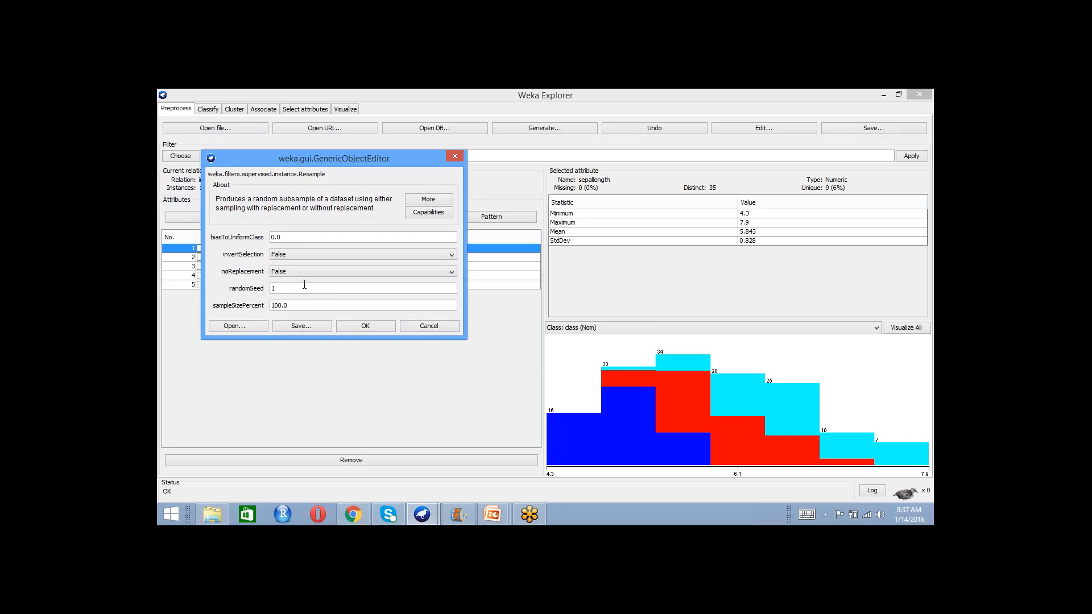
drag(295, 305, 272, 306)
text(80)
click(335, 271)
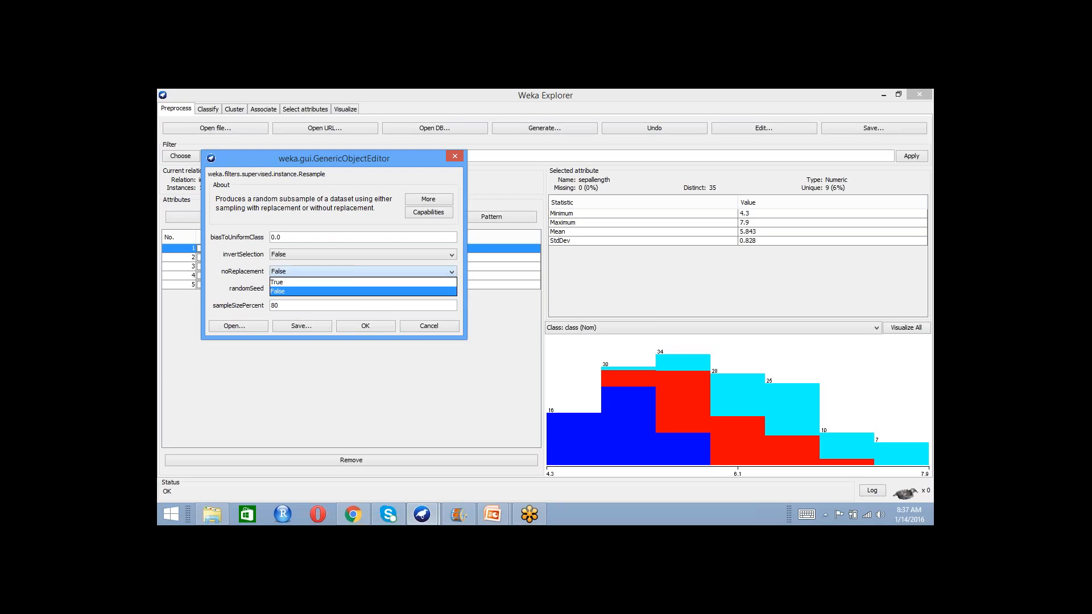
click(336, 282)
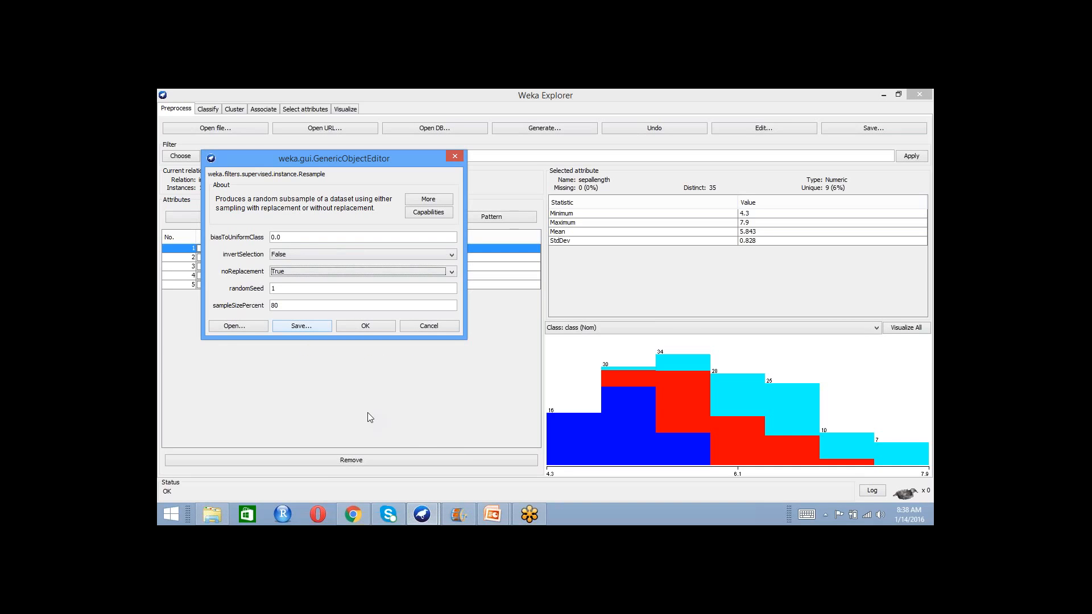
click(808, 396)
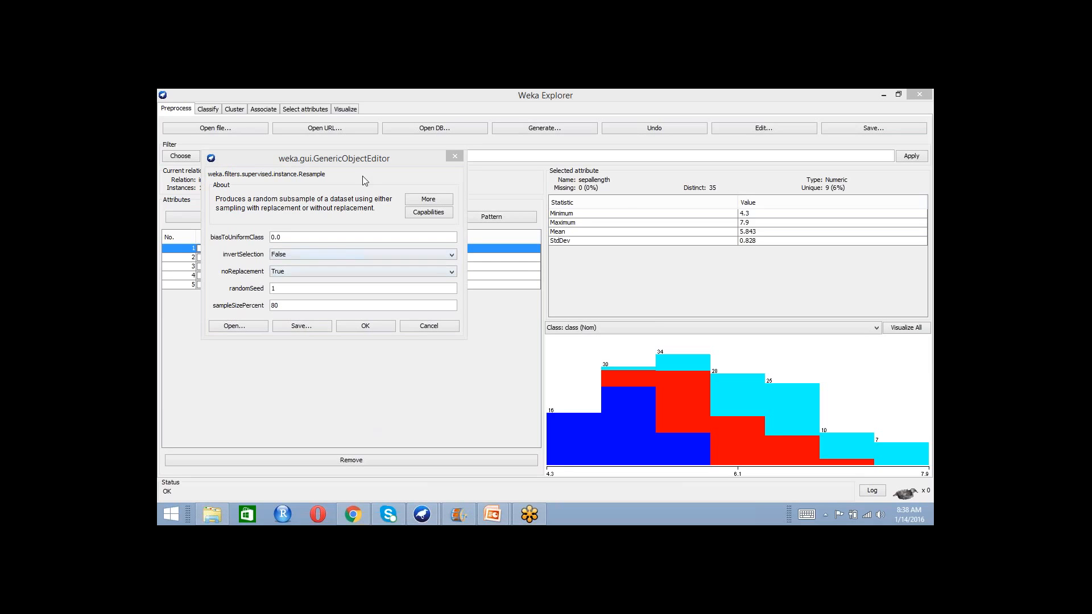
click(365, 160)
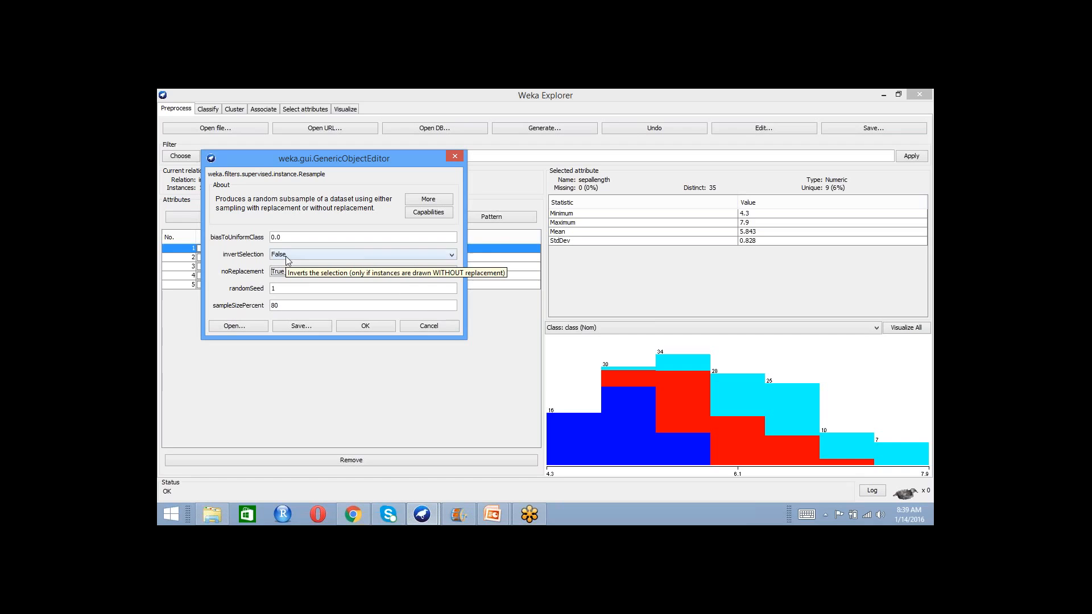
click(366, 327)
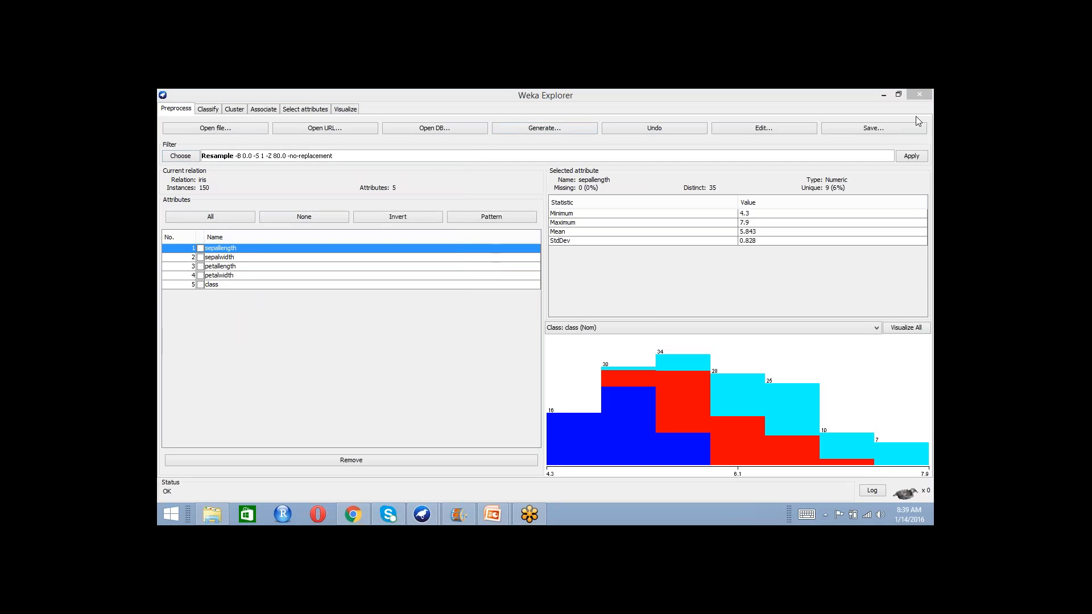
click(910, 156)
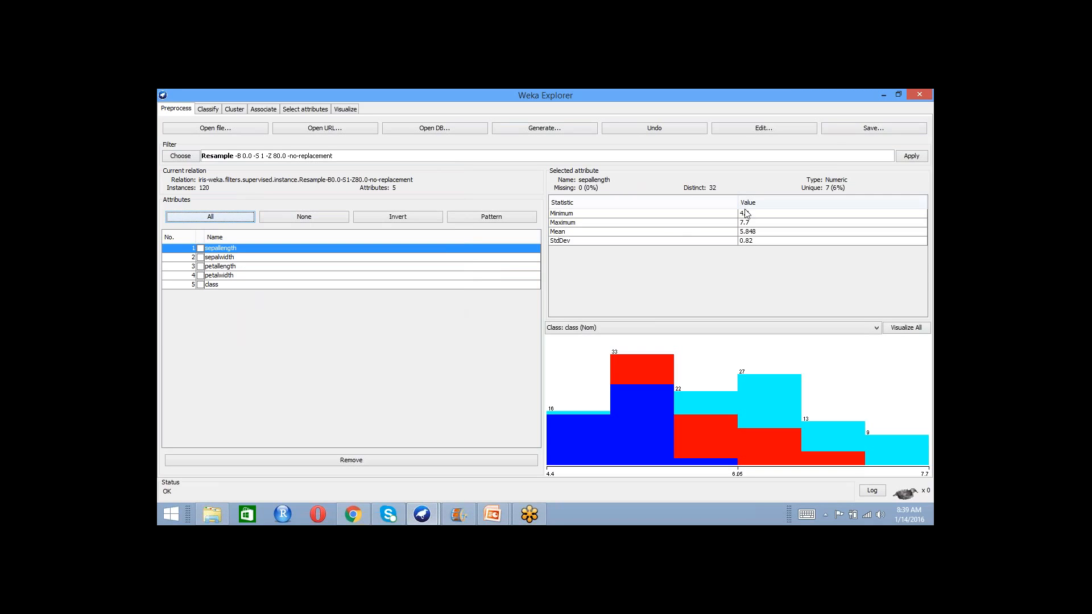
- Save the resampled iris data on the Desktop as iris-train
click(855, 131)
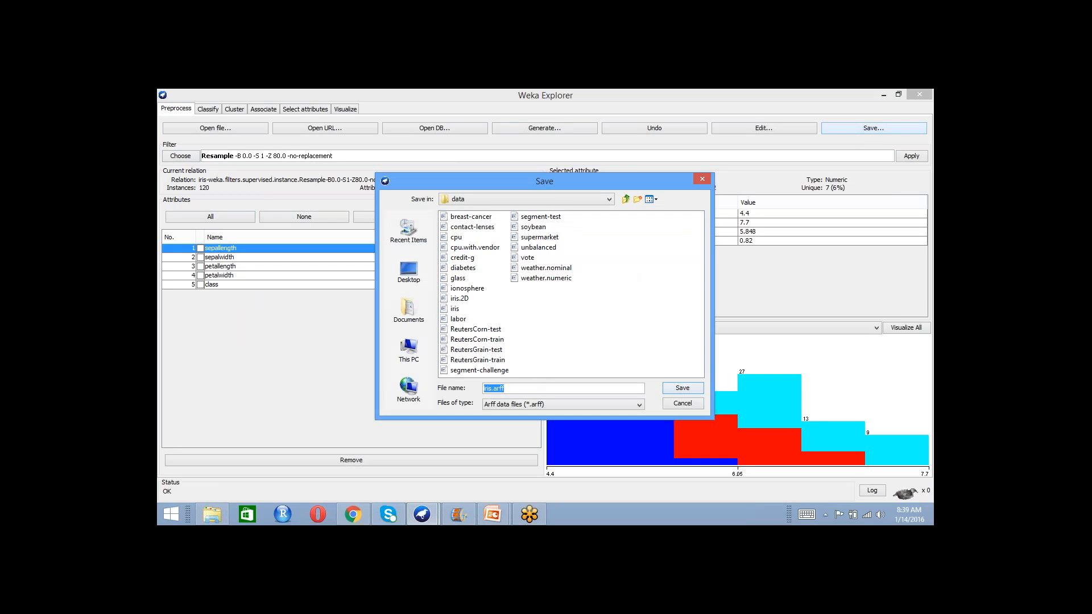
text(iris-train)
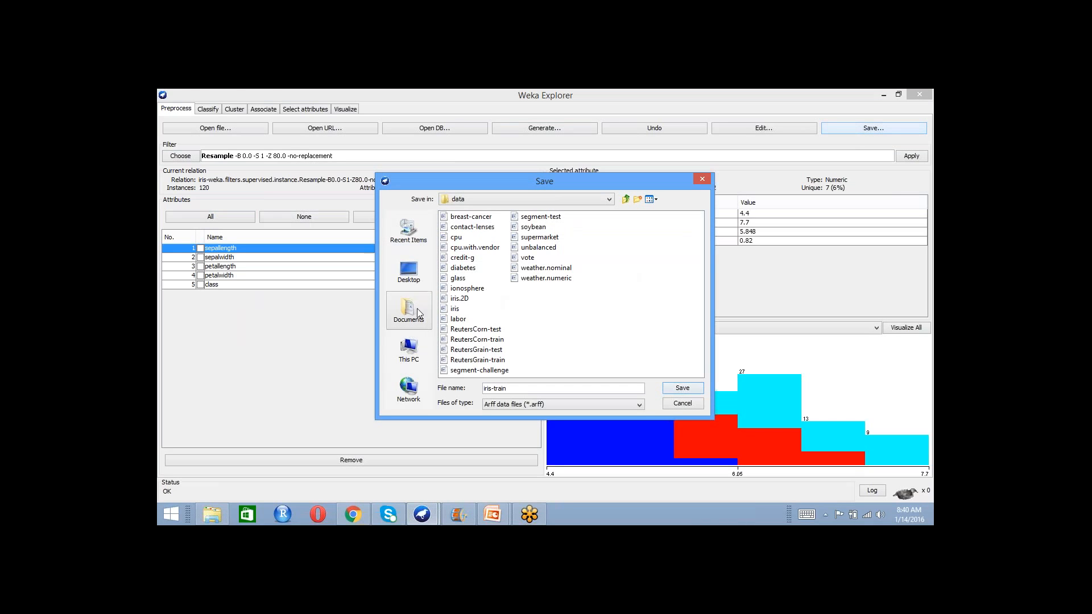
click(417, 283)
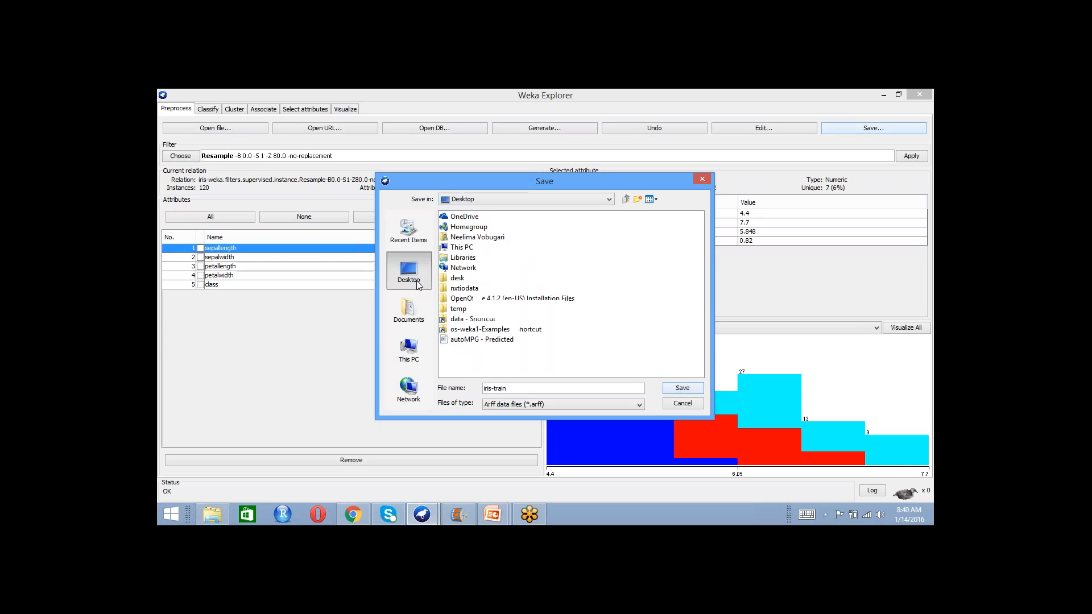
click(679, 389)
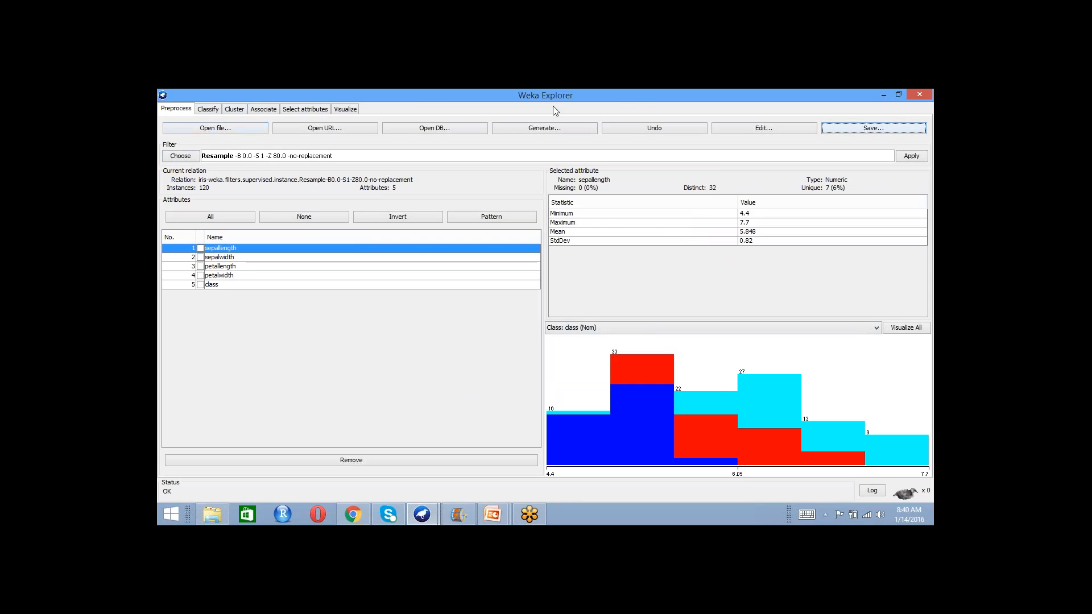
click(627, 100)
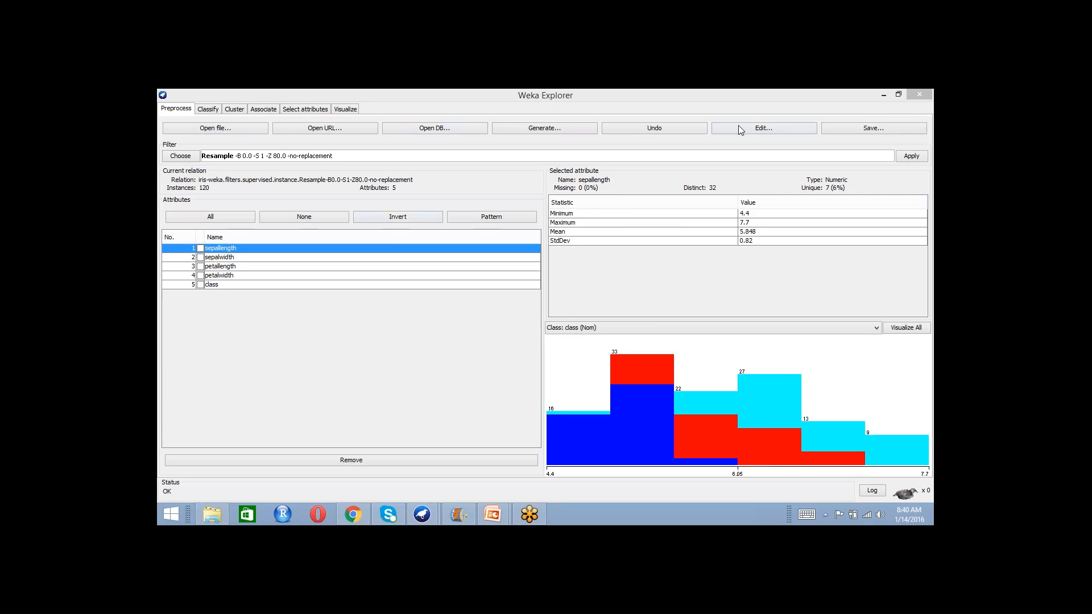
- Undo the resampling, review the Resample filter's settings and reapply the filter to the iris data with them unchanged
click(643, 128)
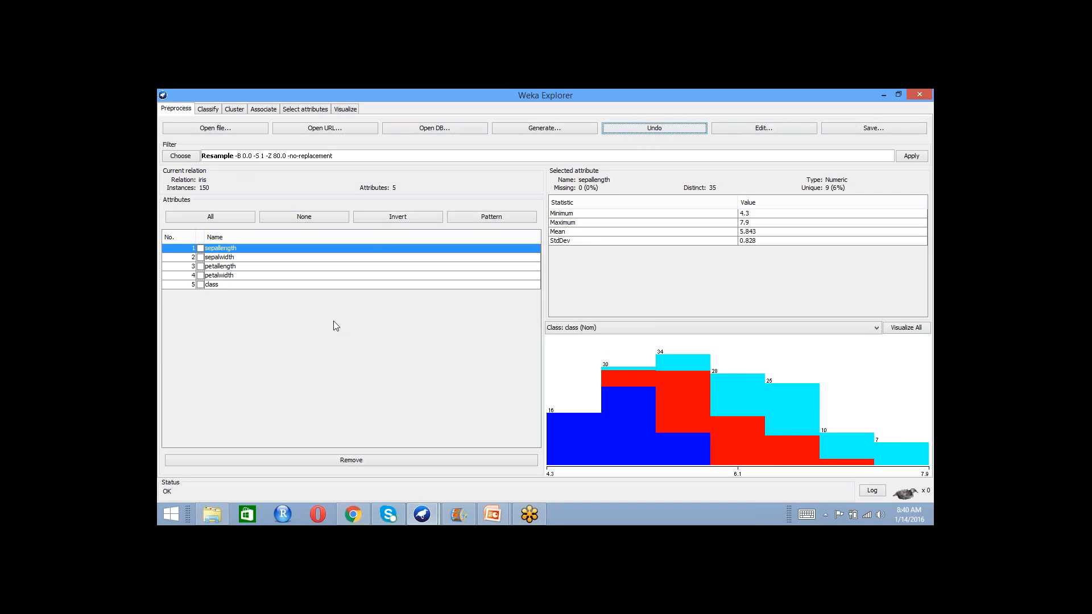
click(237, 158)
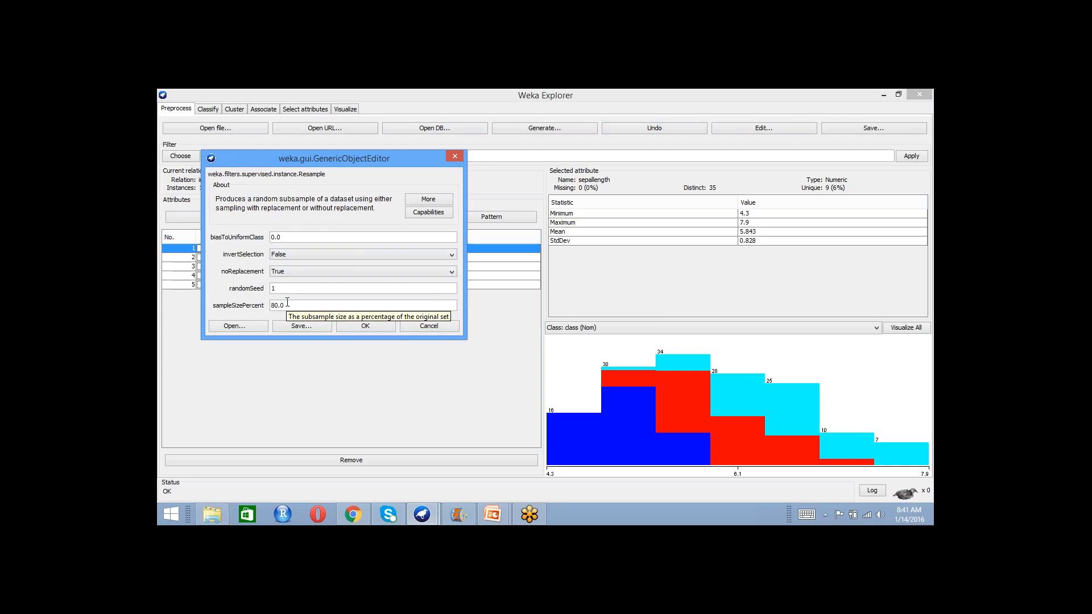
click(383, 326)
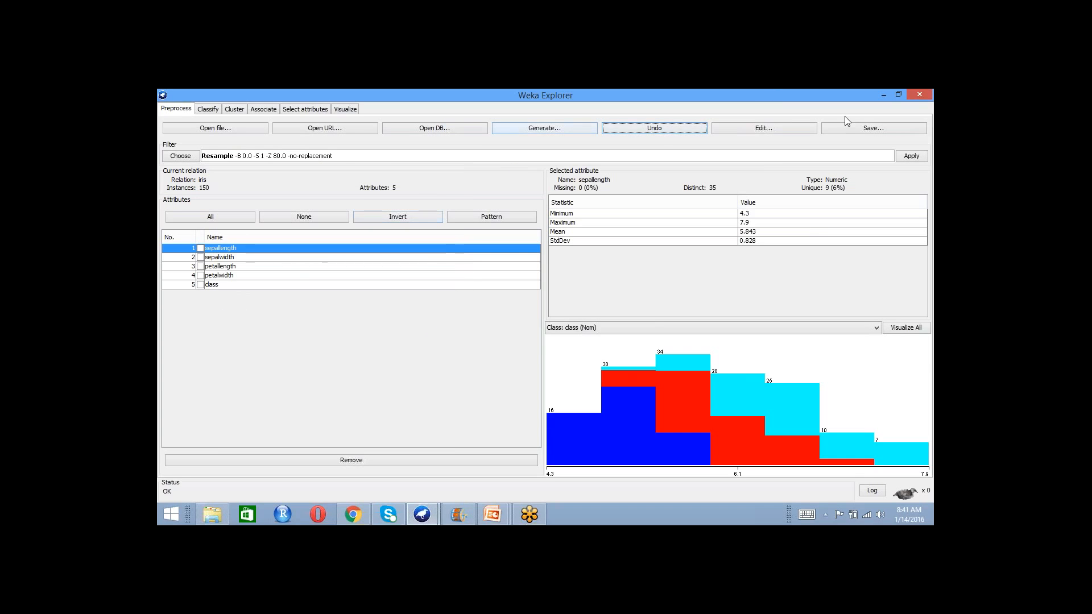
click(910, 117)
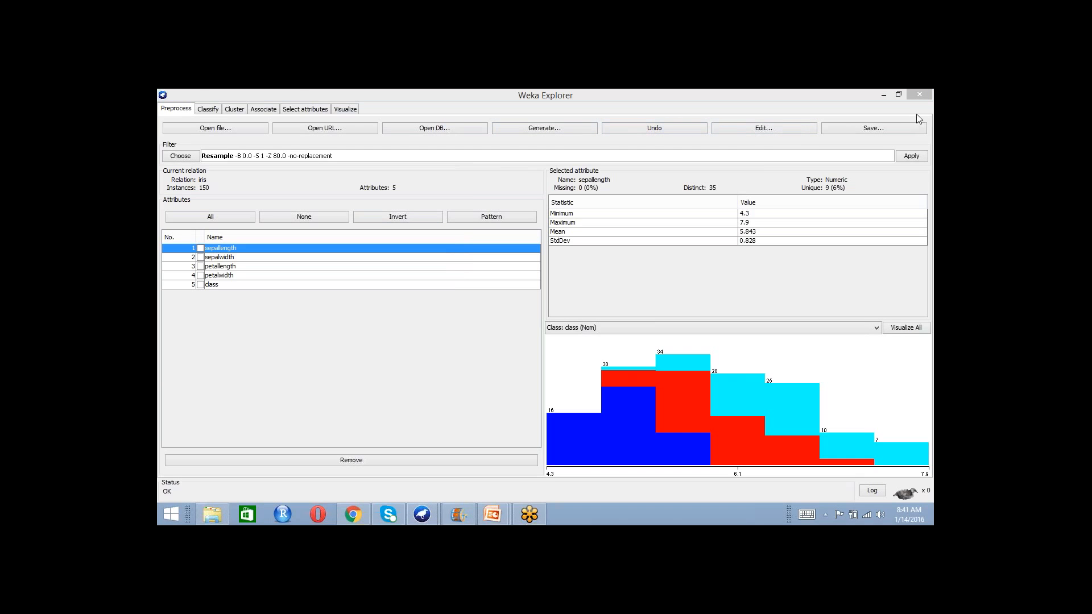
click(906, 159)
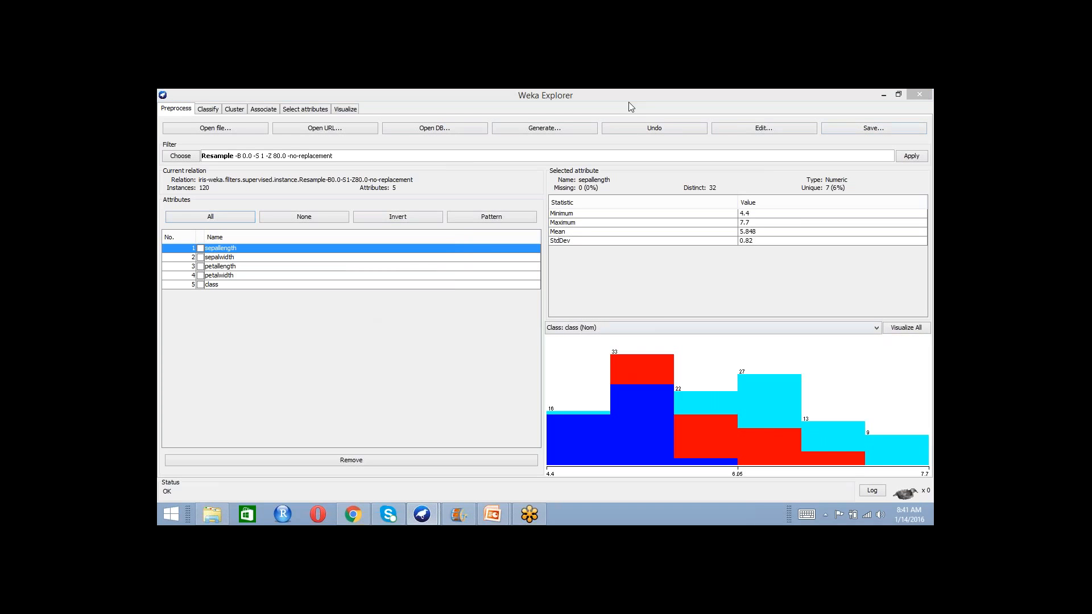
mouse_move(732, 408)
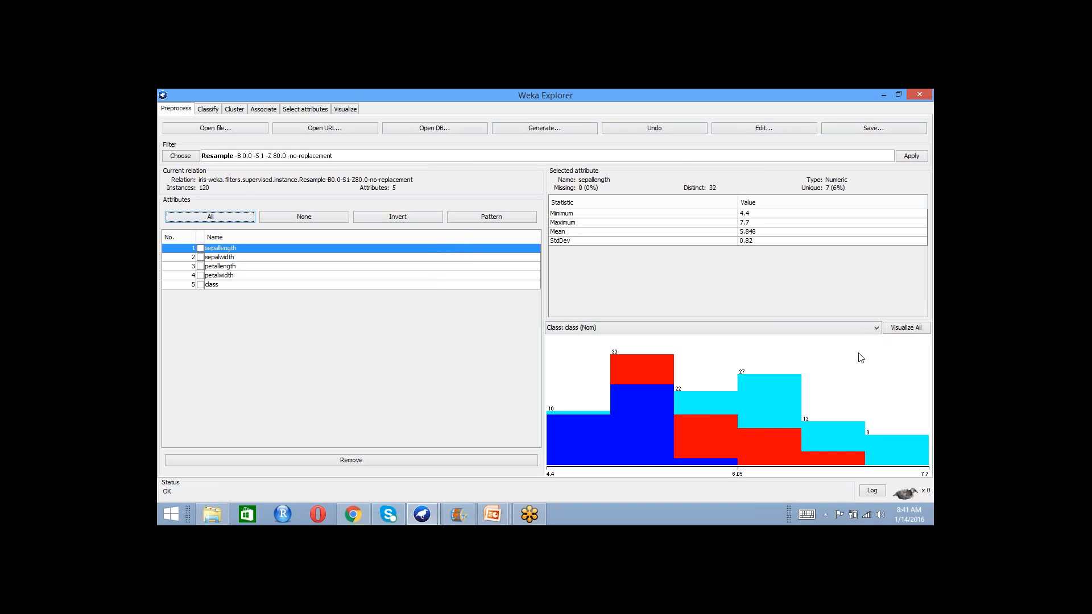
- Restore the full iris data, set the Resample filter's invertSelection to True, and apply the filter
click(680, 129)
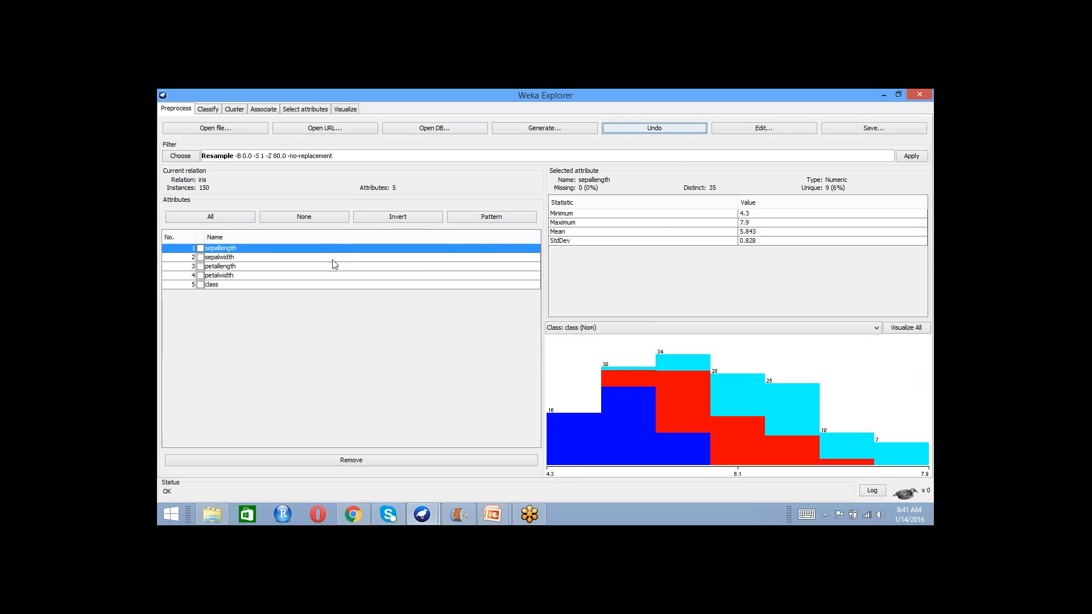
click(216, 159)
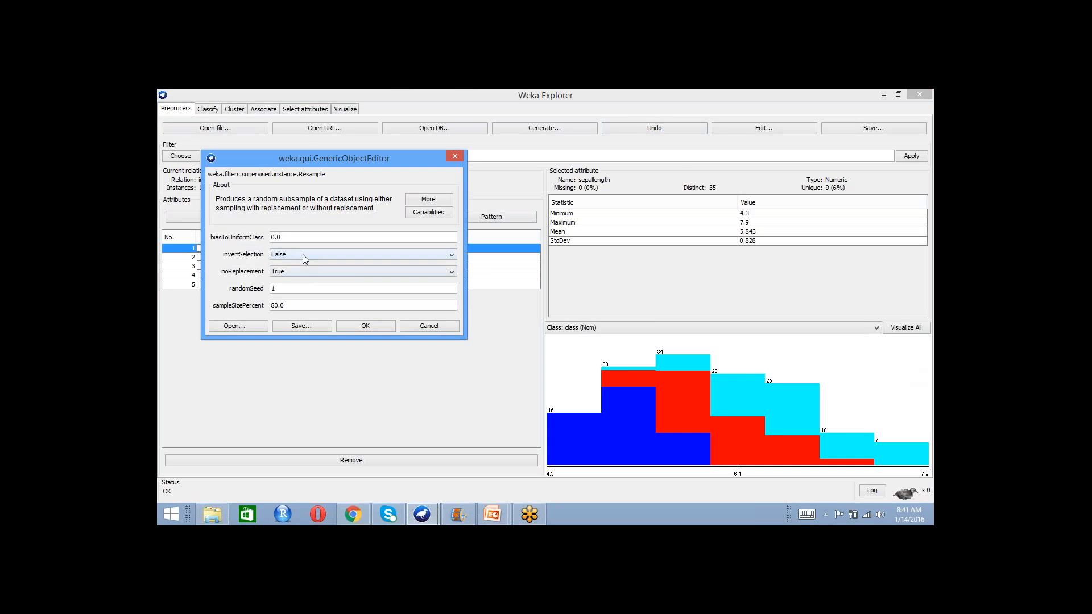
click(303, 255)
click(296, 264)
click(373, 328)
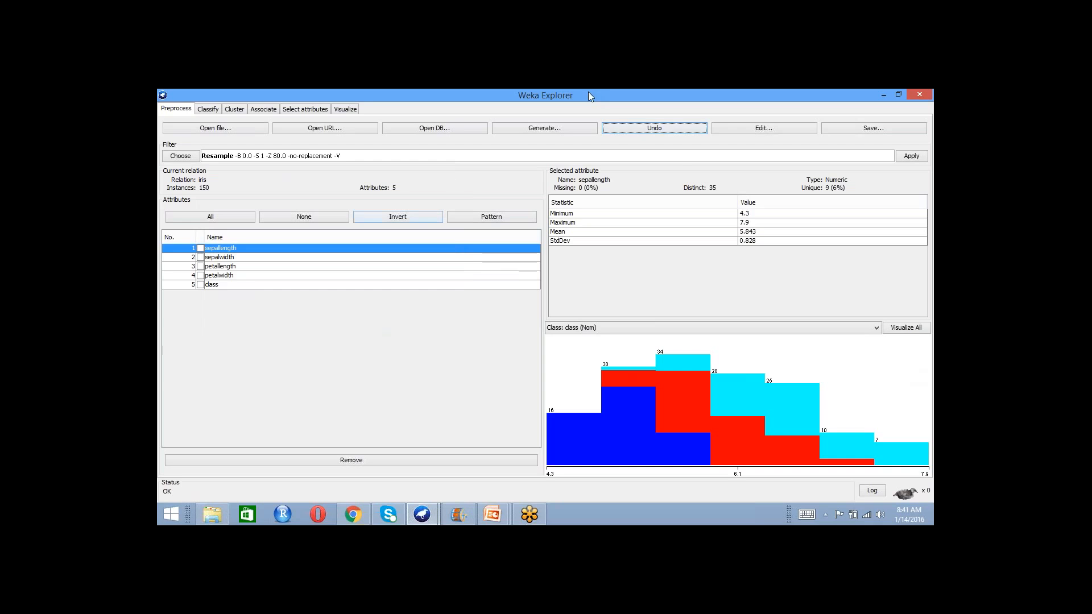
click(917, 116)
click(903, 167)
click(904, 161)
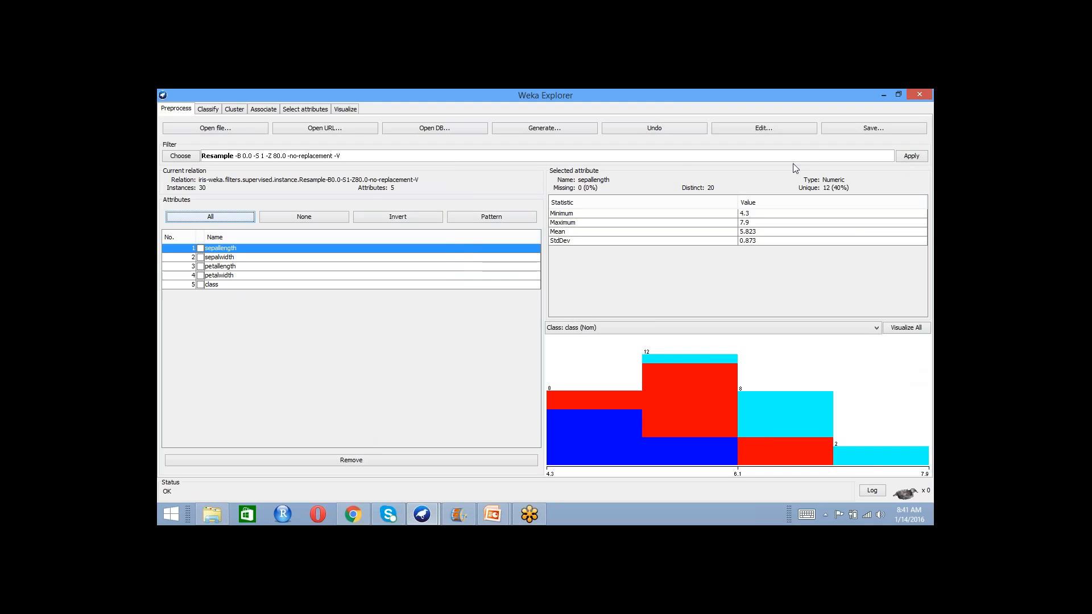
- Save the inverse sample of the iris data on the Desktop as iris-test.arff
click(870, 128)
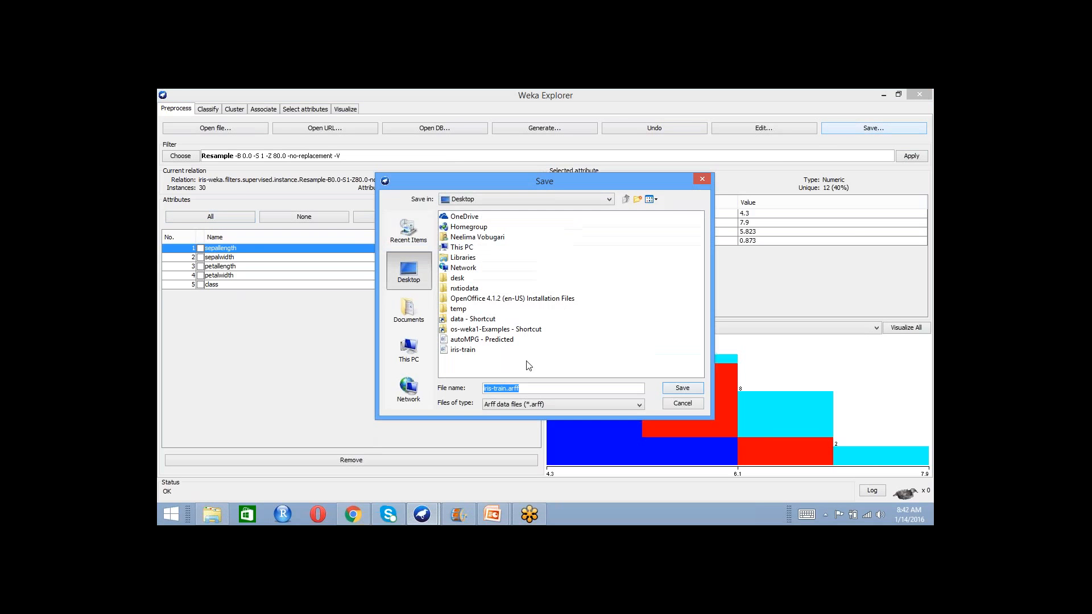
click(506, 389)
drag(506, 389, 496, 387)
text(est)
click(683, 388)
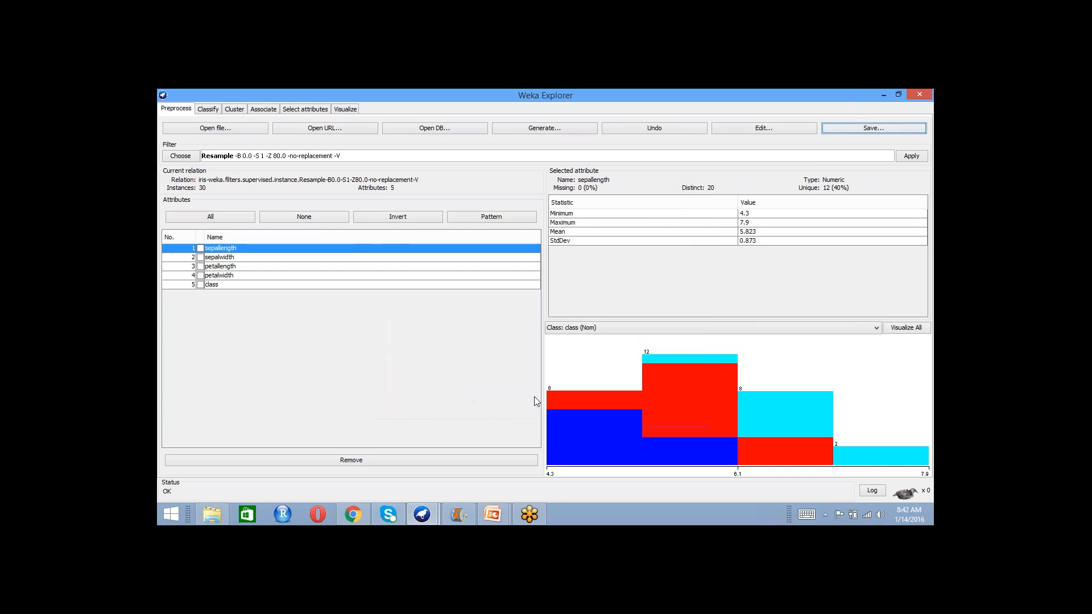
- Undo the inverted resampling and review the Resample filter's settings
click(674, 127)
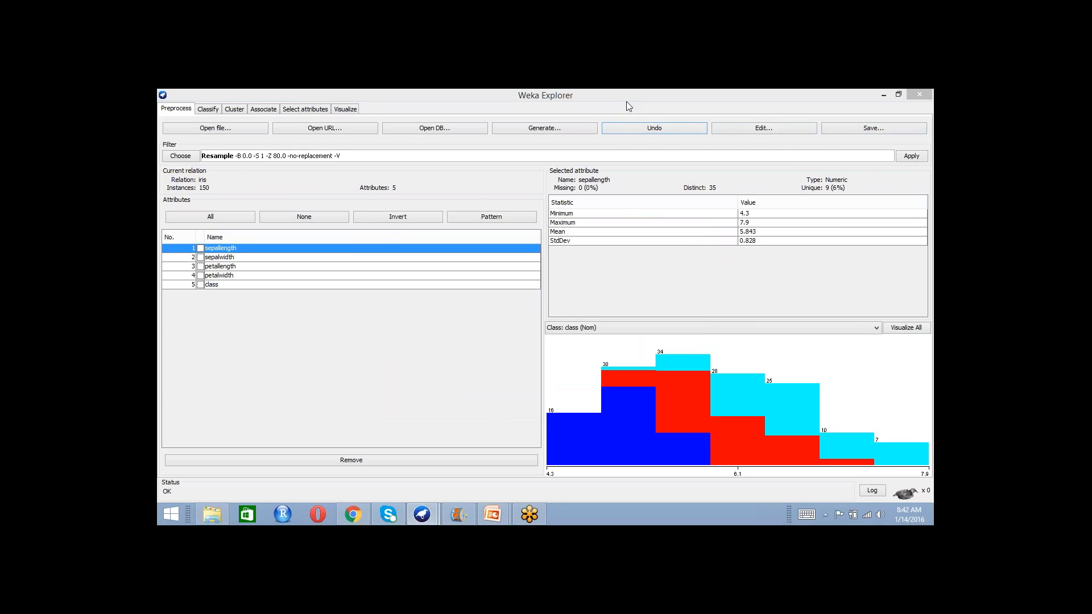
mouse_move(769, 472)
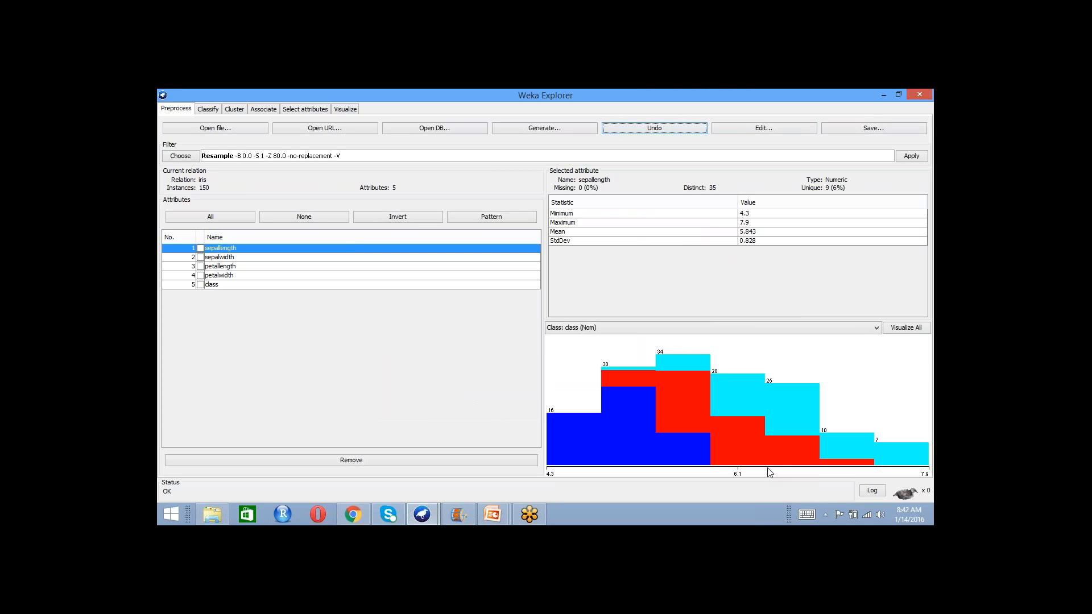
click(350, 156)
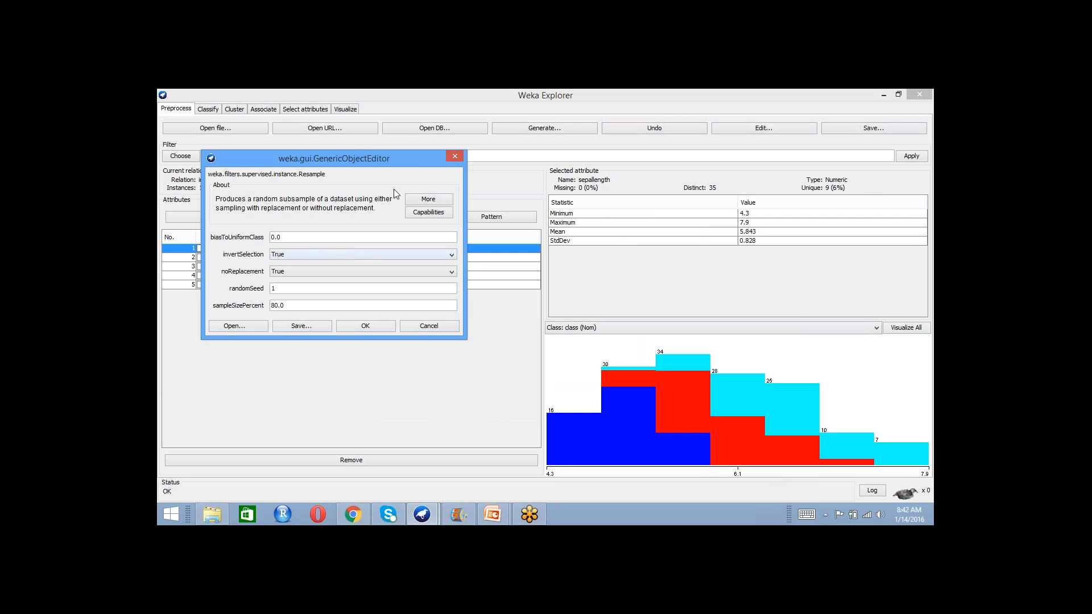
click(453, 157)
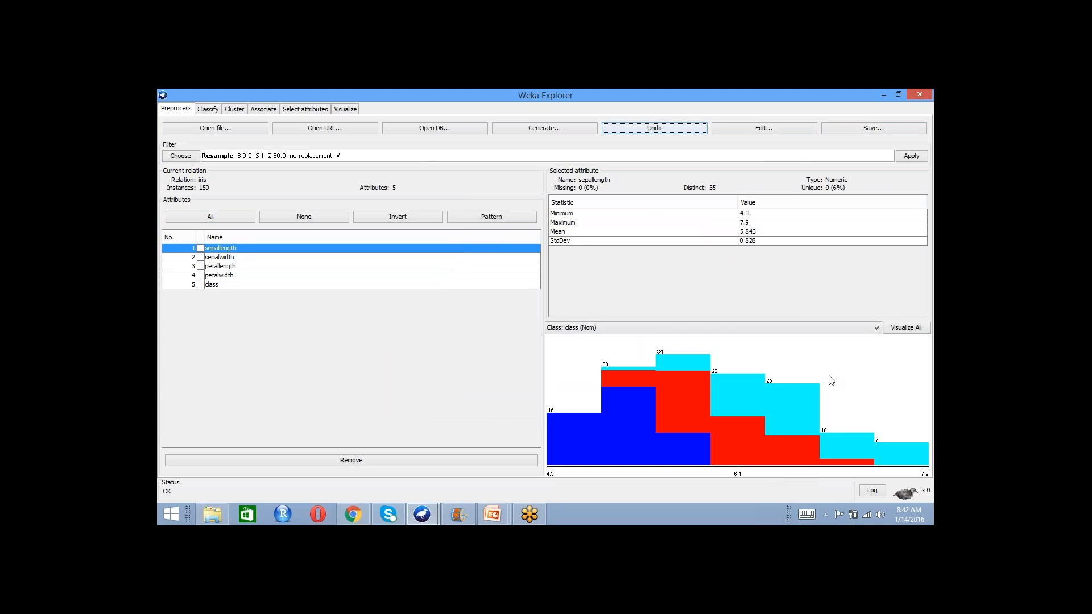
click(813, 401)
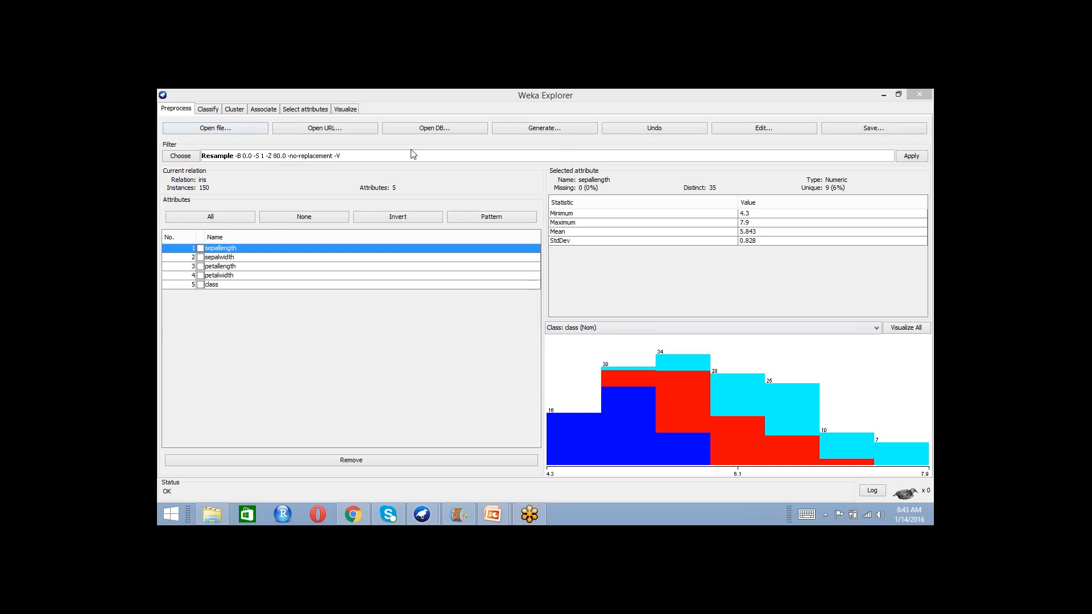
click(531, 92)
- Check the invertSelection option of the Resample filter and reapply the filter with it kept at True
click(328, 157)
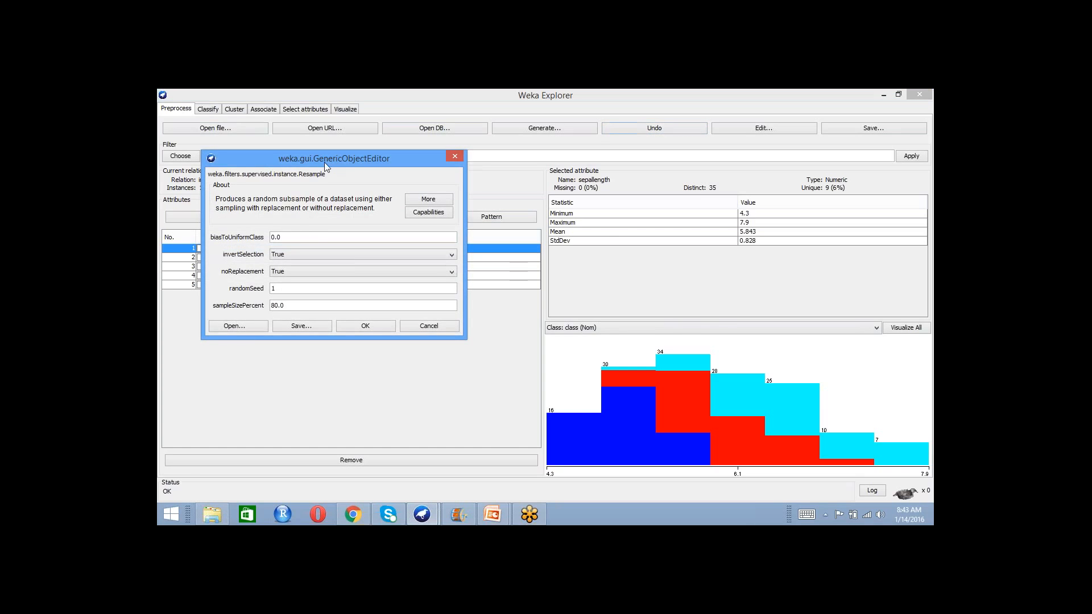
click(305, 253)
click(305, 254)
click(365, 326)
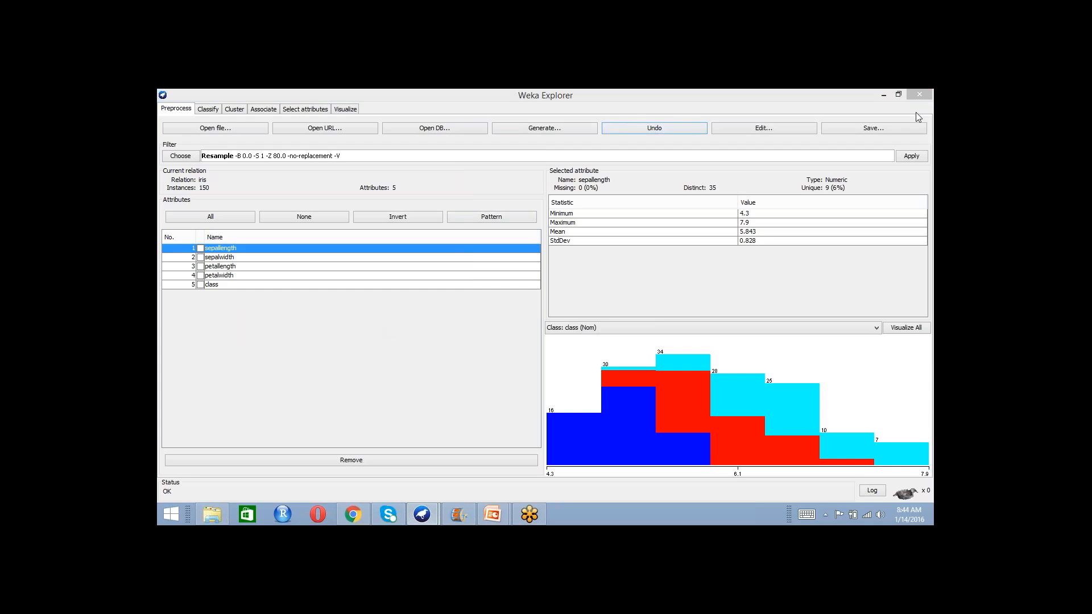
click(921, 158)
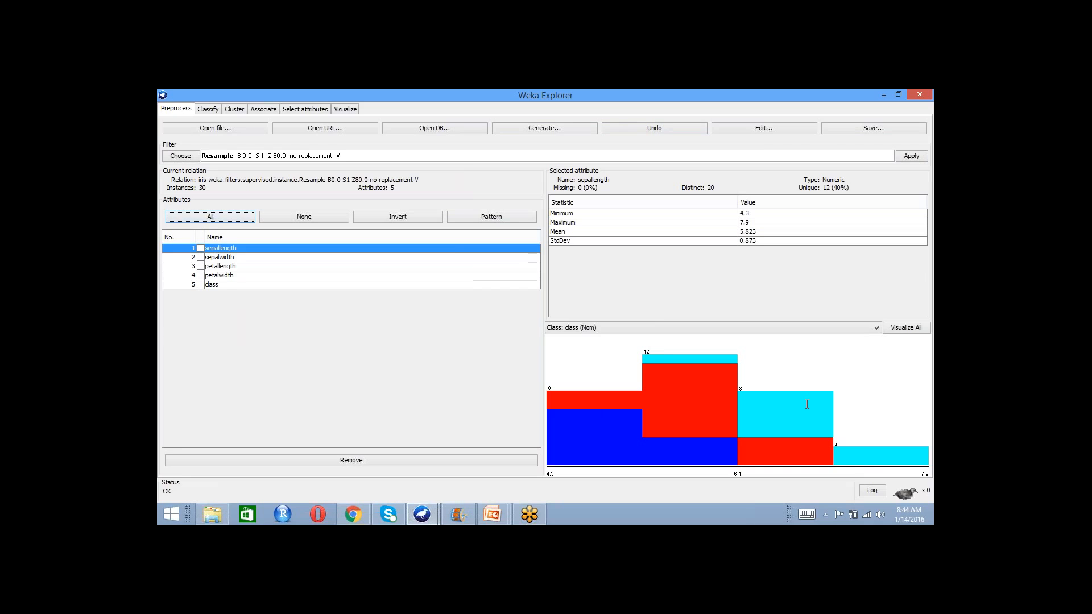
click(927, 367)
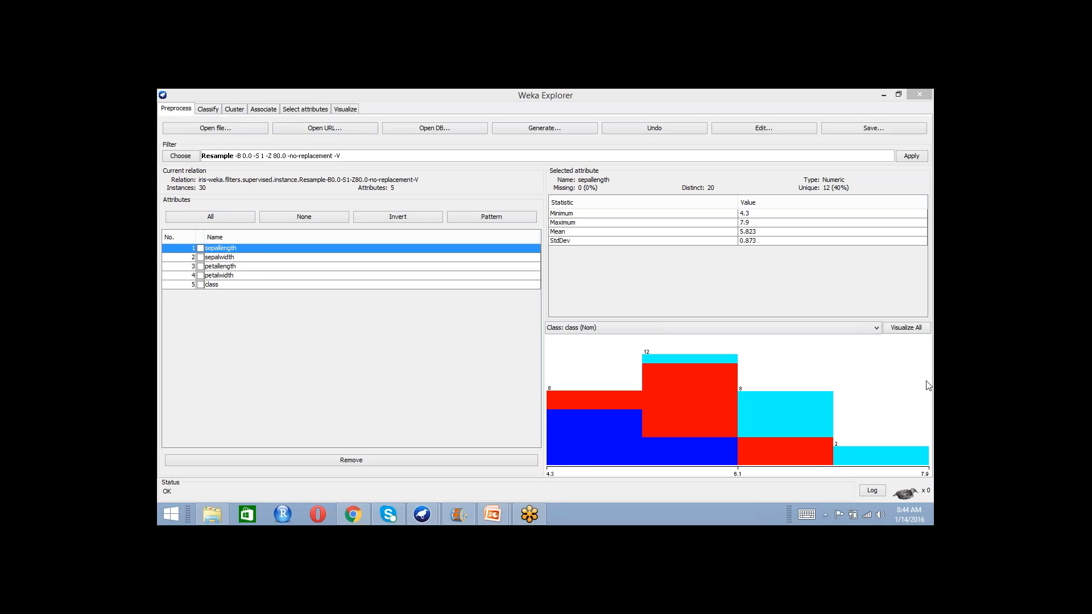
- Load iris-train.arff from the Desktop and run NaiveBayes on it with Use training set as the test option
click(211, 110)
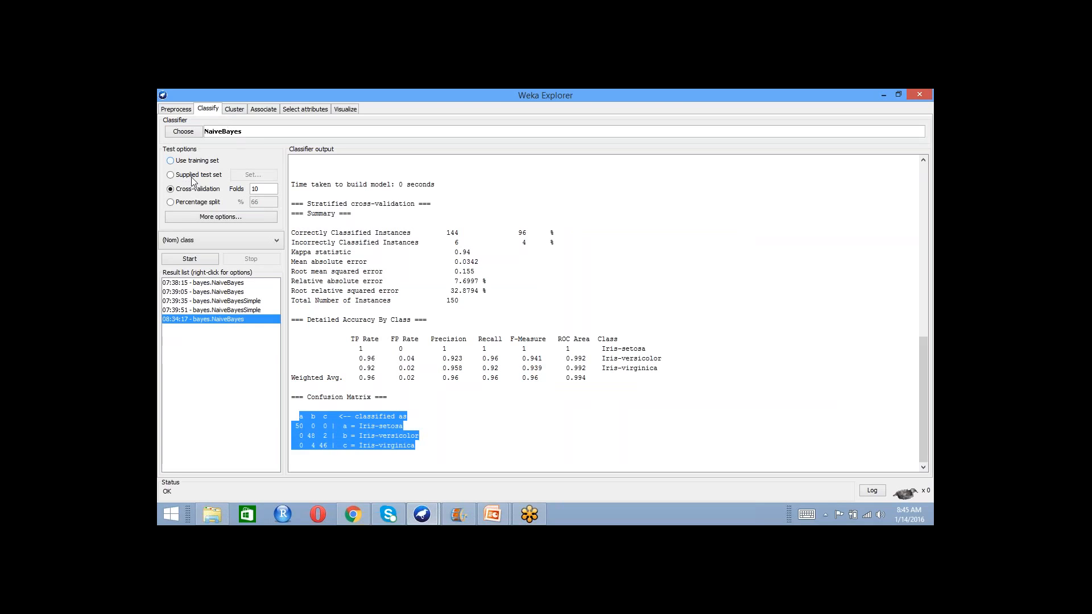
click(175, 162)
click(187, 112)
click(191, 129)
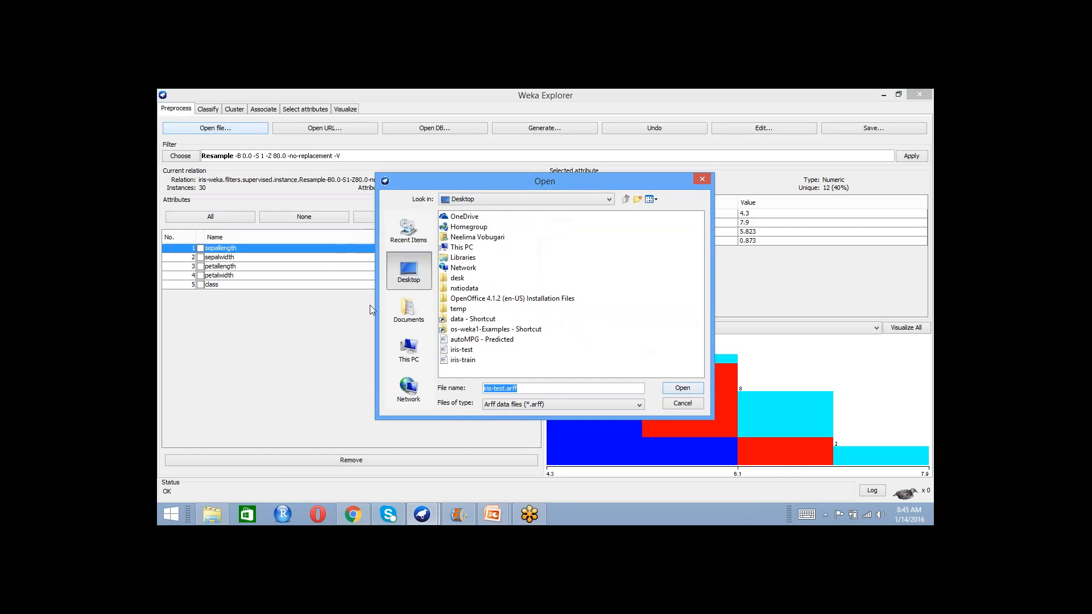
click(466, 362)
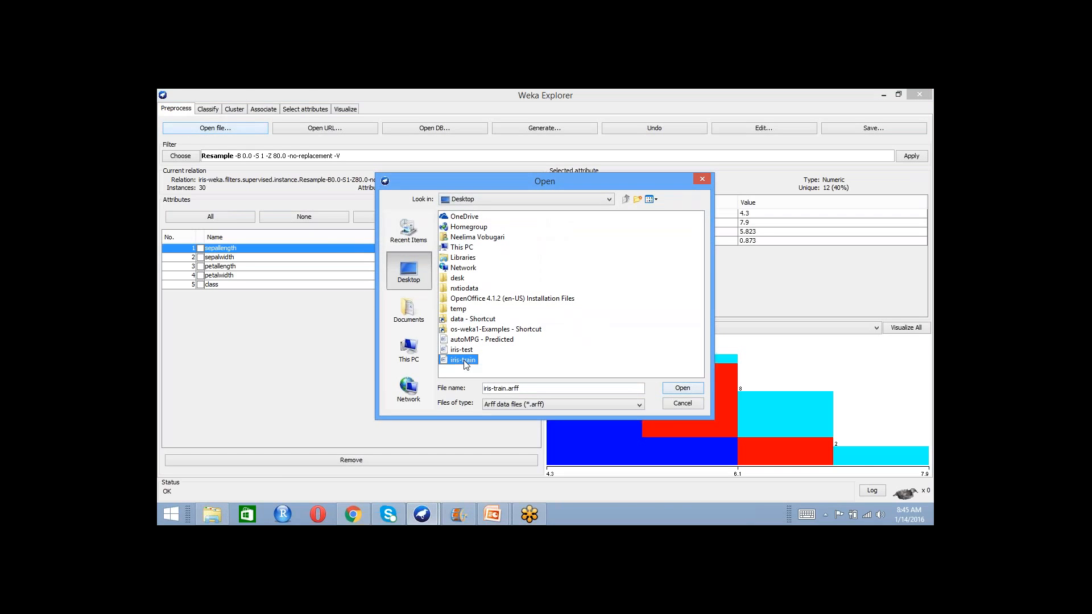
click(682, 388)
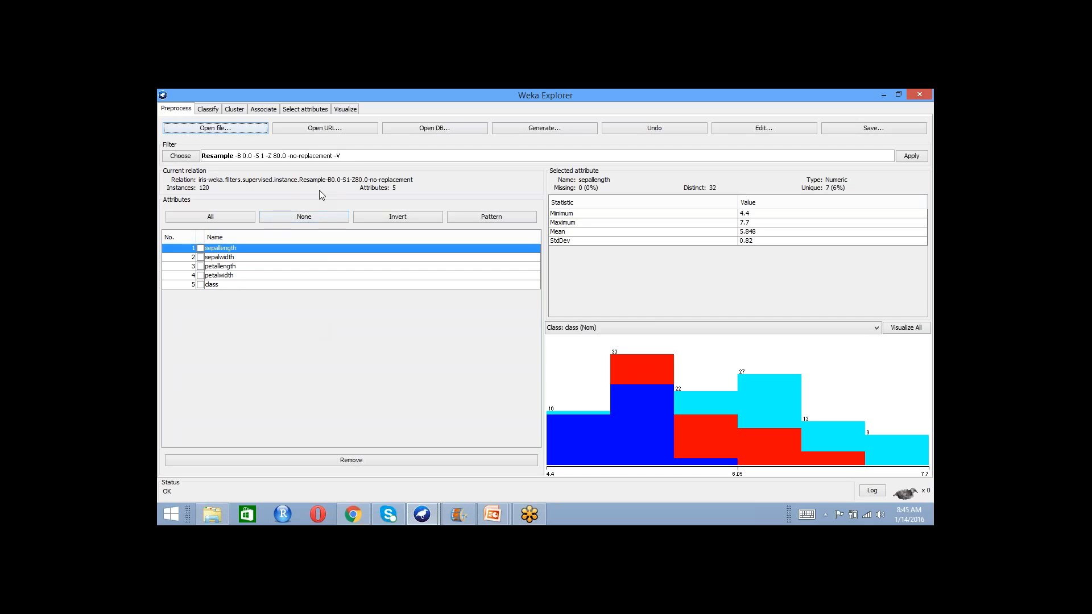
click(204, 109)
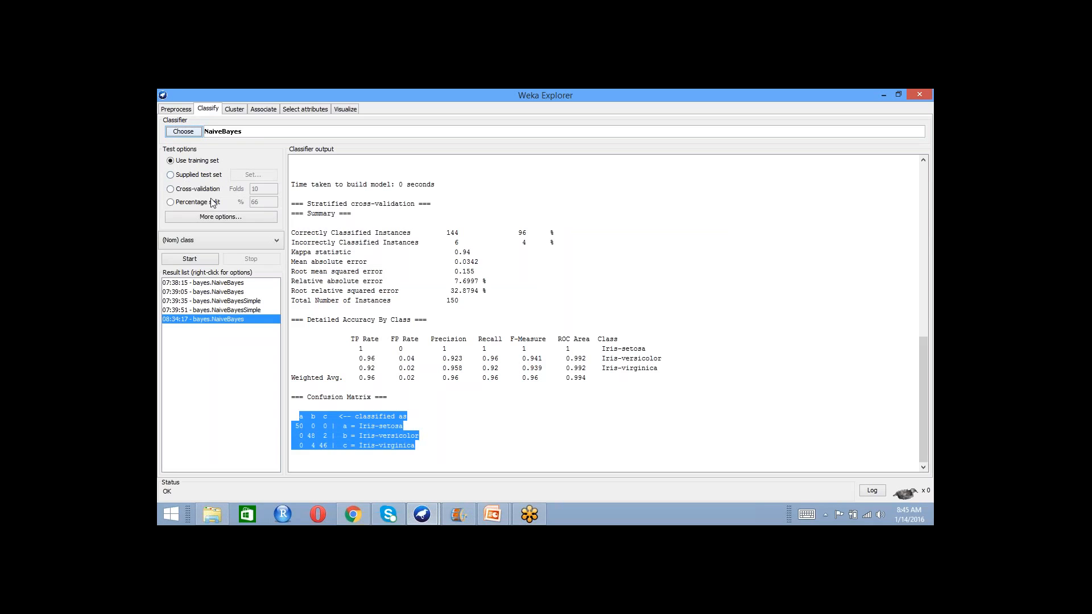
click(197, 260)
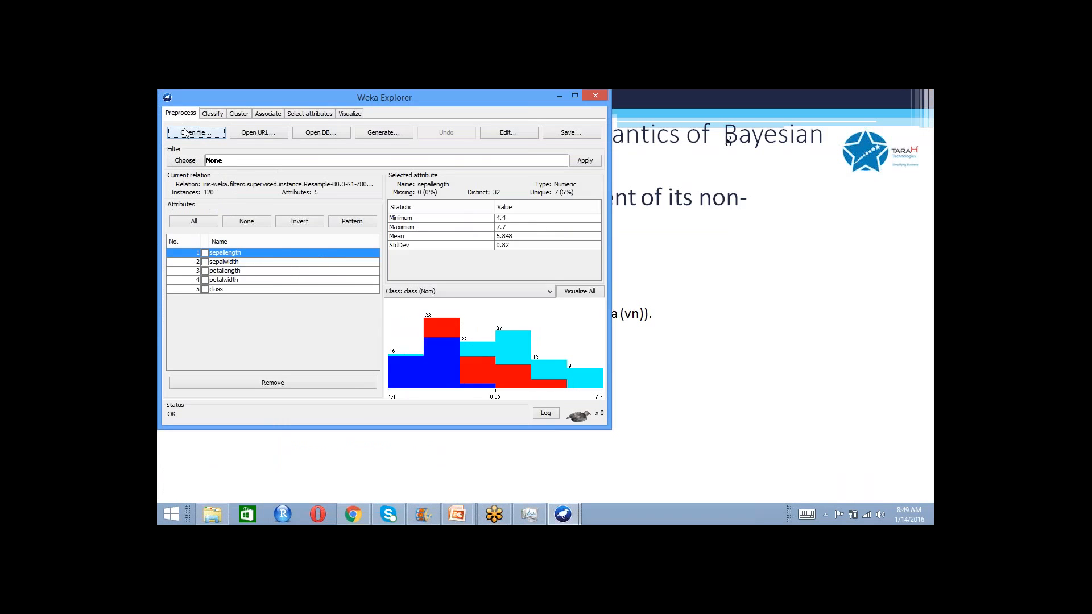
- Open the original iris dataset from the data folder shortcut on the Desktop
click(185, 133)
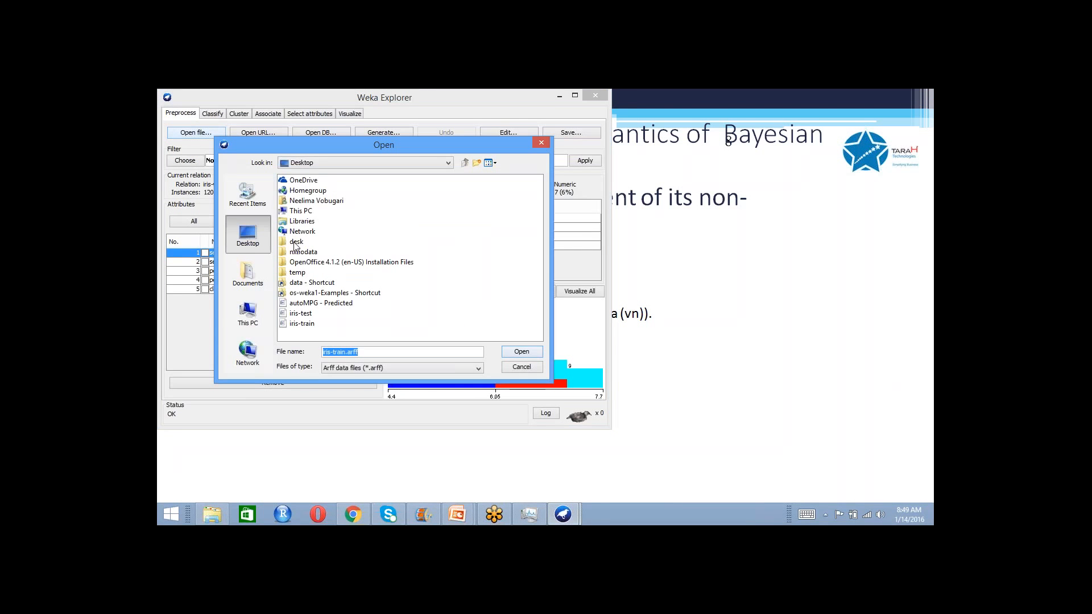
double_click(296, 283)
click(294, 273)
click(522, 352)
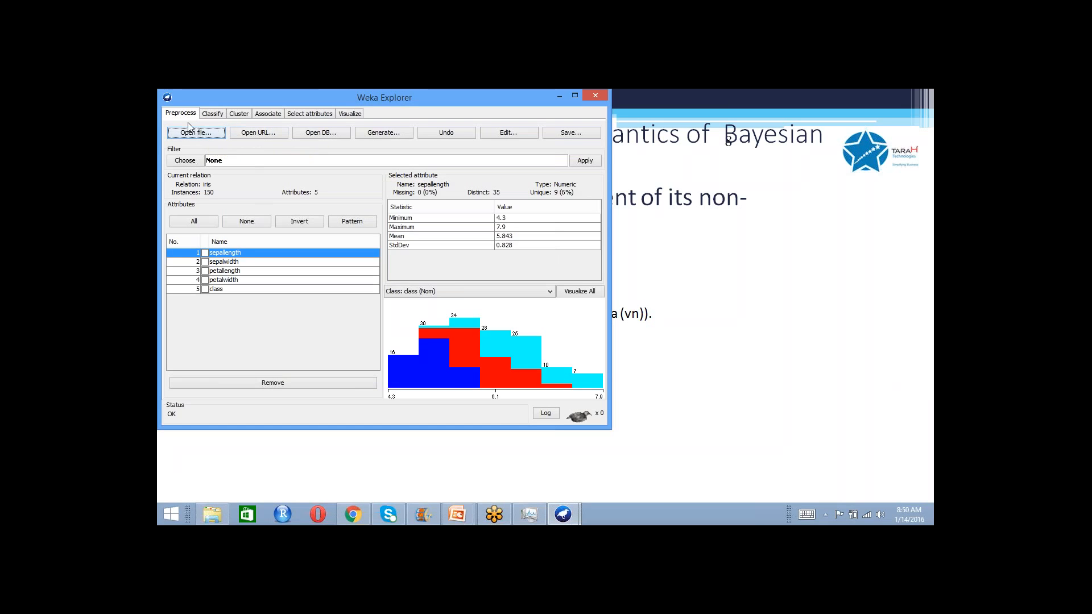
- Choose the supervised instance Resample filter for the iris dataset
click(187, 161)
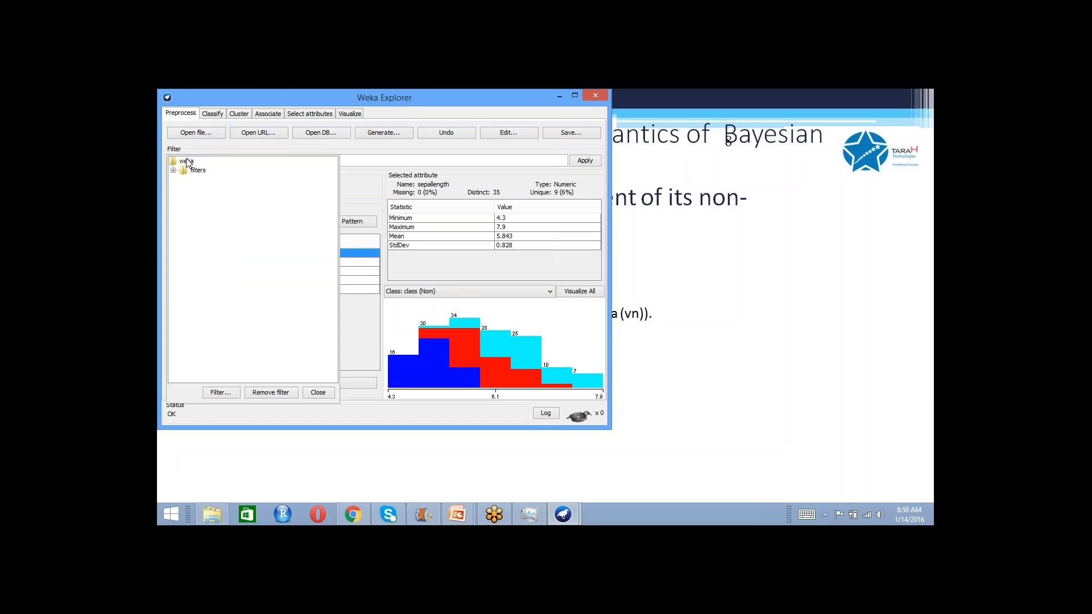
double_click(189, 170)
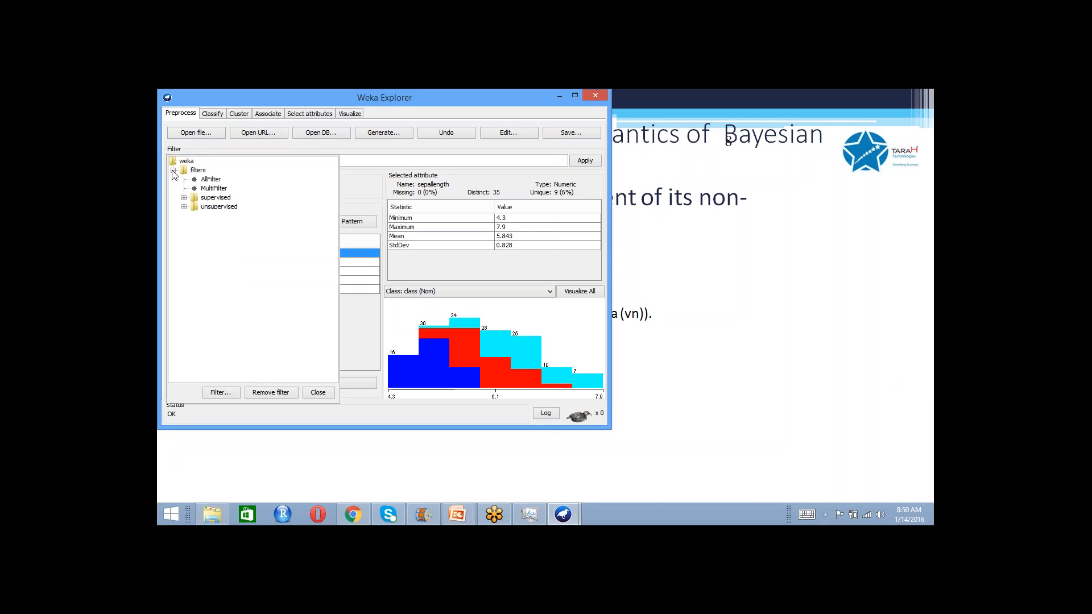
click(184, 197)
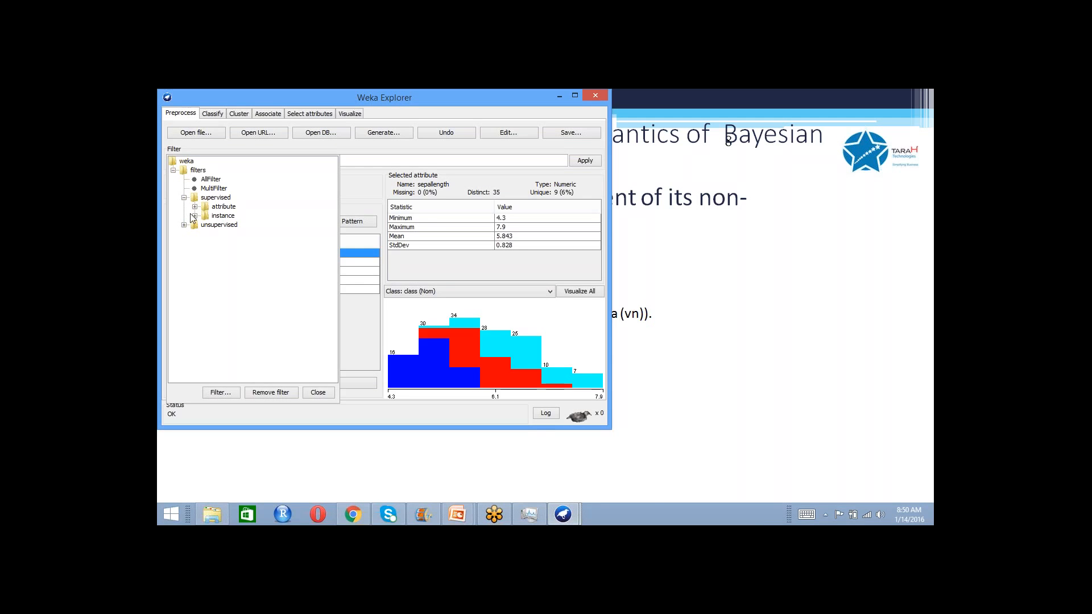
click(194, 216)
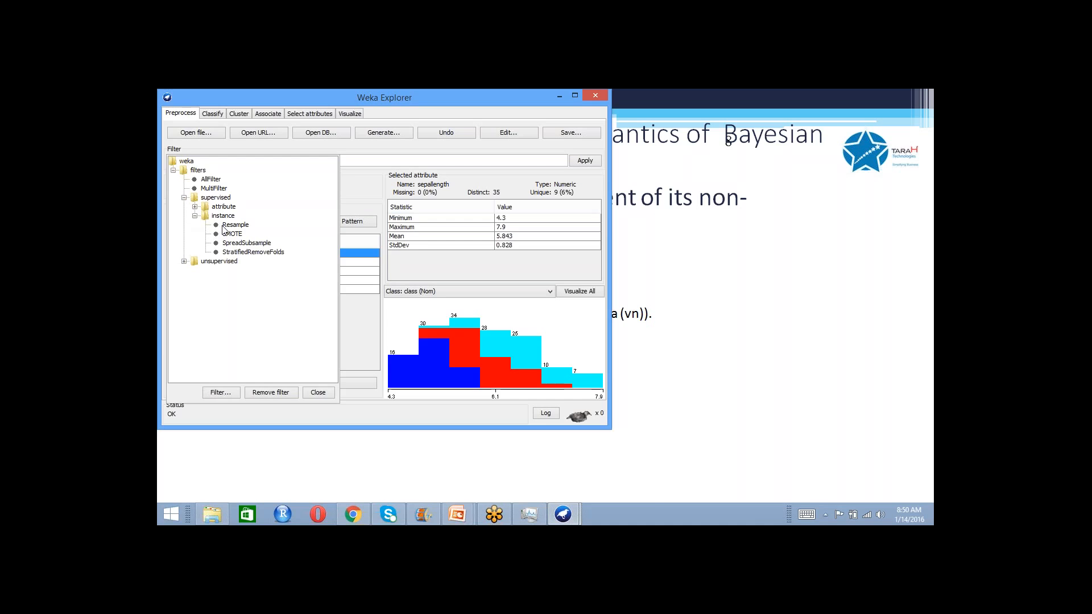
click(223, 226)
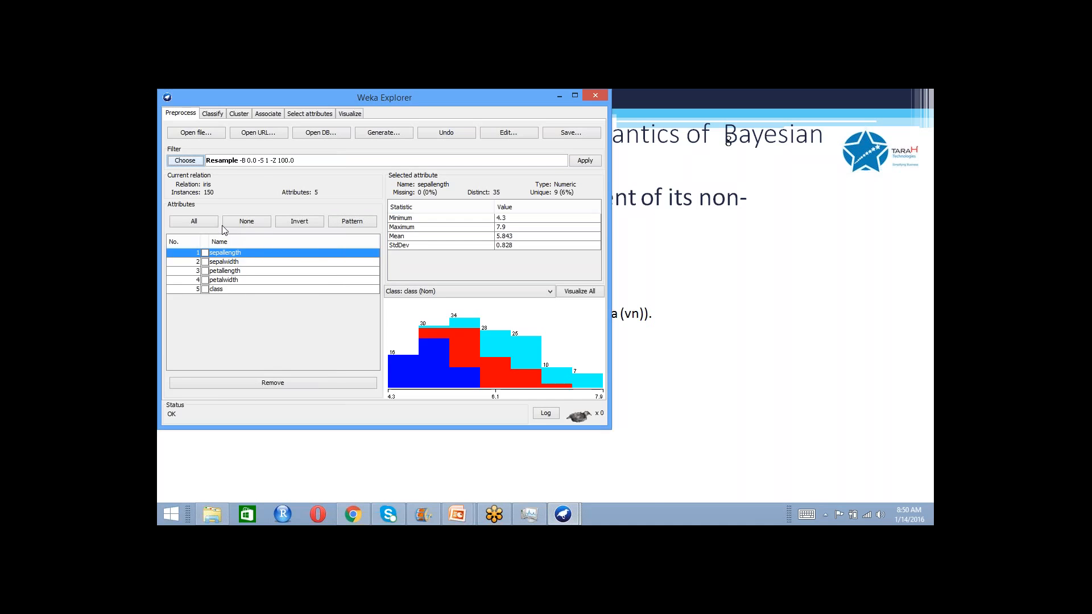
- Set the Resample filter's noReplacement to True and sampleSizePercent to 80, and apply the filter
click(246, 164)
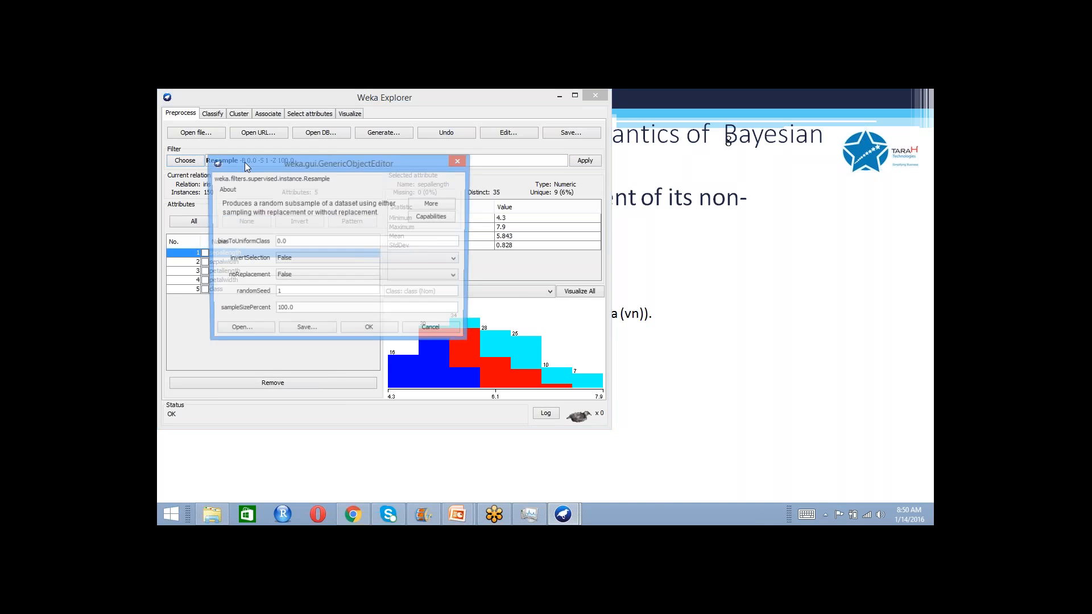
click(298, 278)
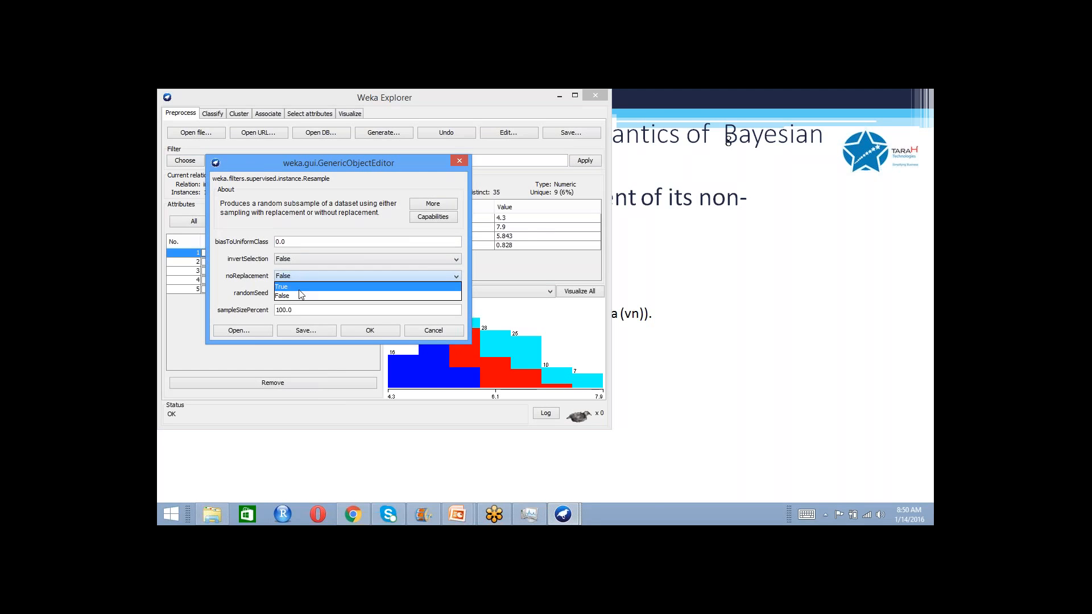
click(299, 288)
double_click(285, 310)
text(80)
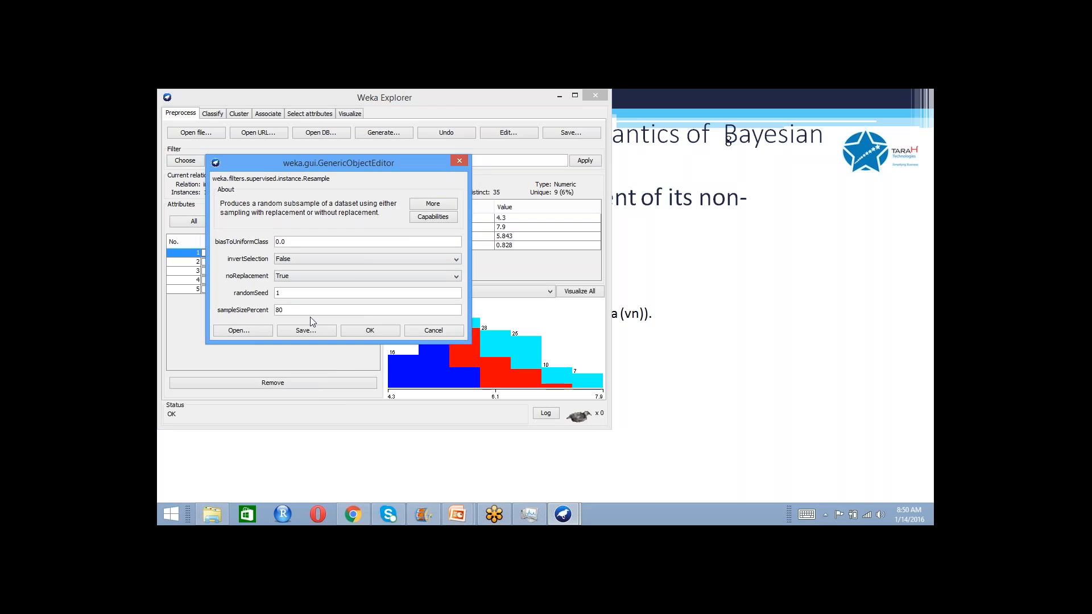
click(373, 332)
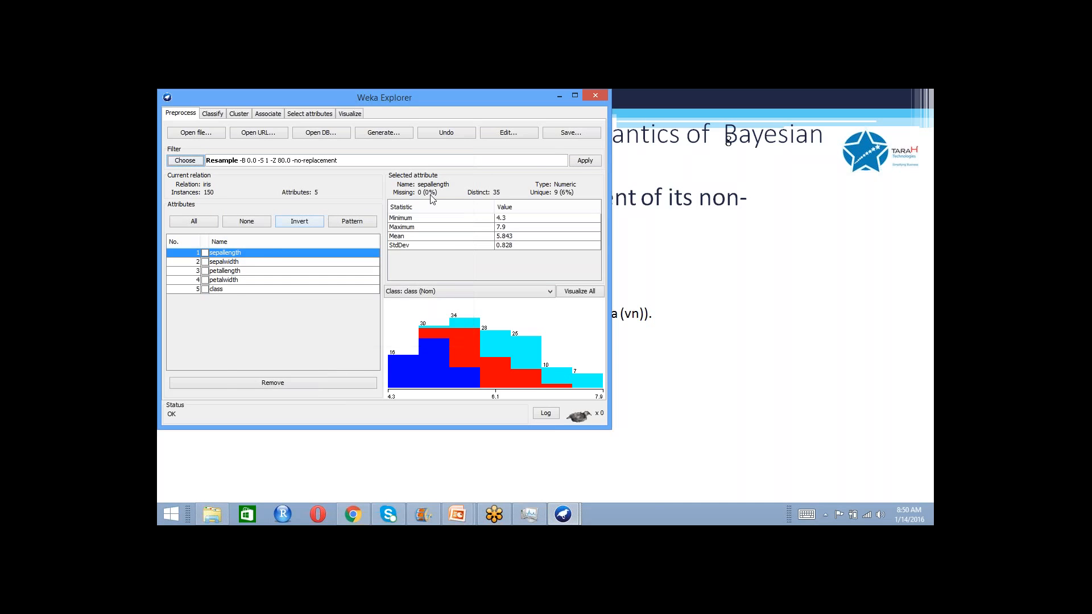
click(579, 164)
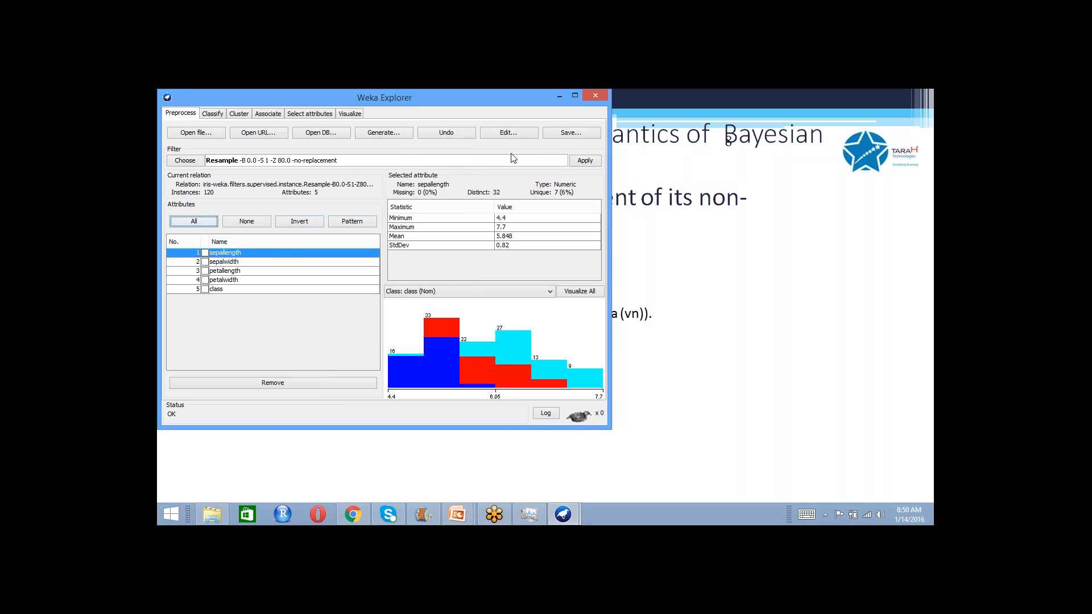
- Save the resampled training data to the Desktop as iris-train2.arff
click(566, 134)
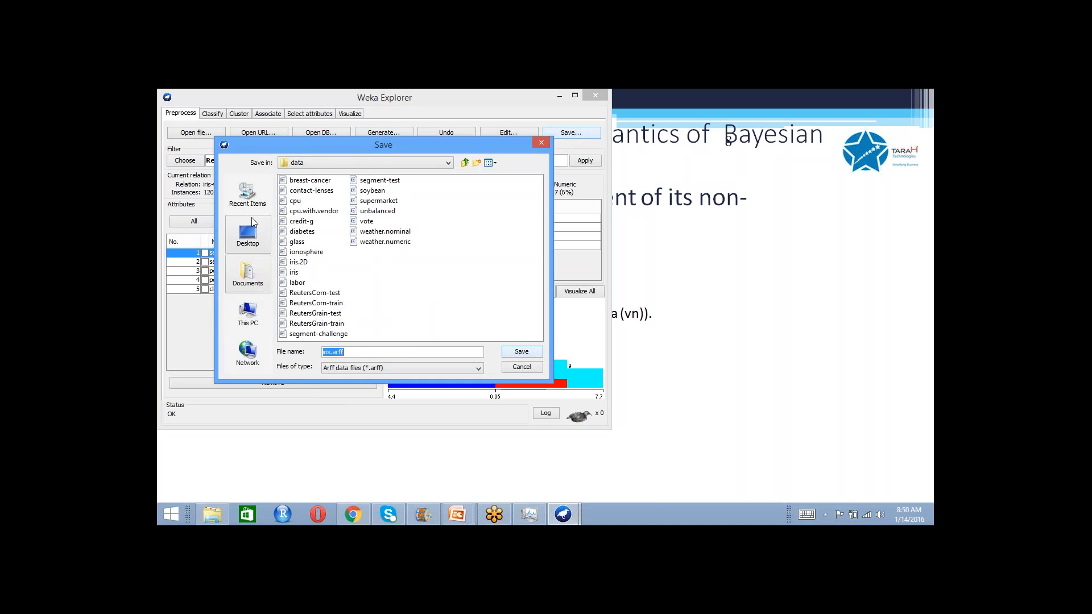
click(249, 239)
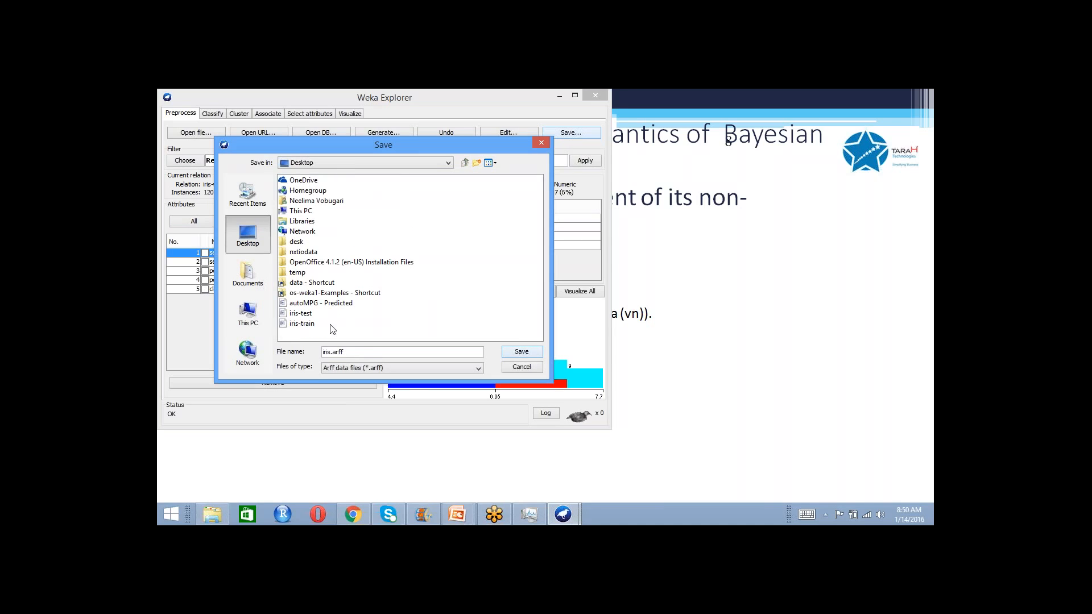
triple_click(348, 350)
text(iris-trai)
text(.arf)
click(346, 353)
text(2)
click(510, 352)
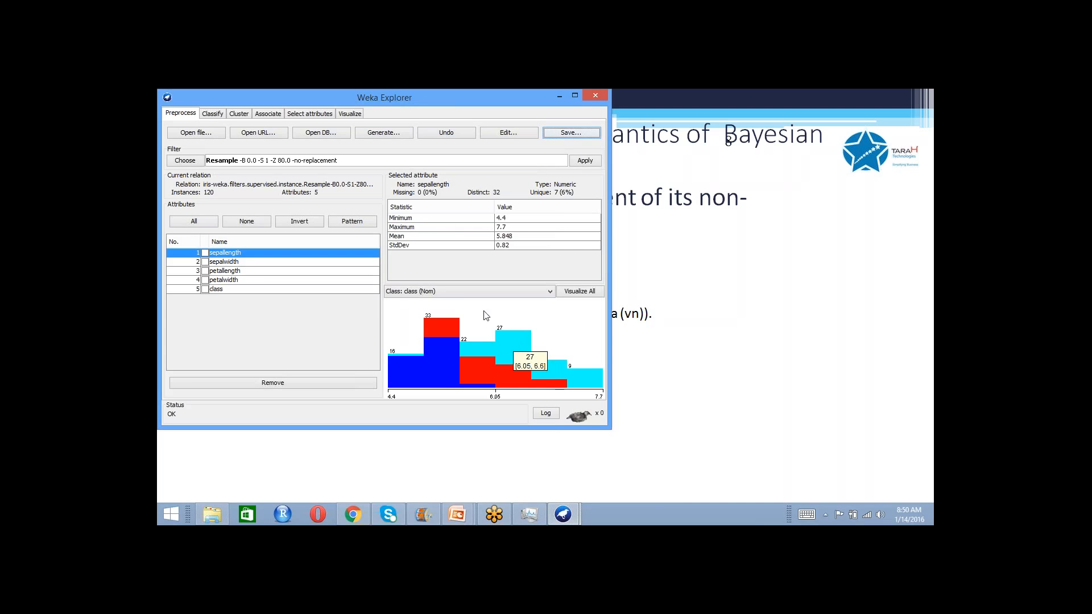
- Check the Resample filter's settings without changing them and undo the 80% resampling of the iris data
click(292, 167)
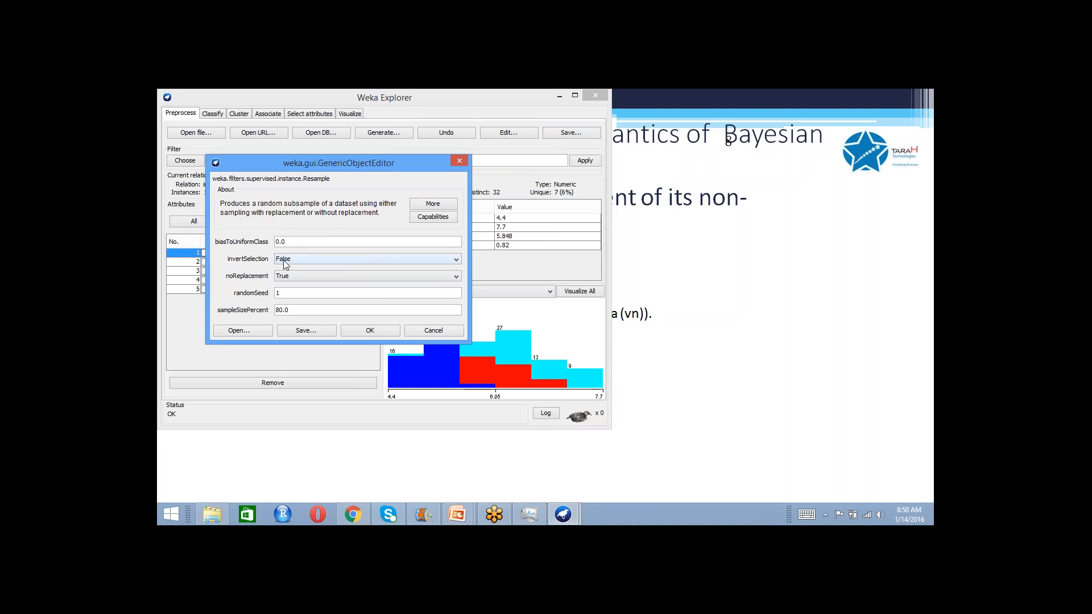
click(461, 160)
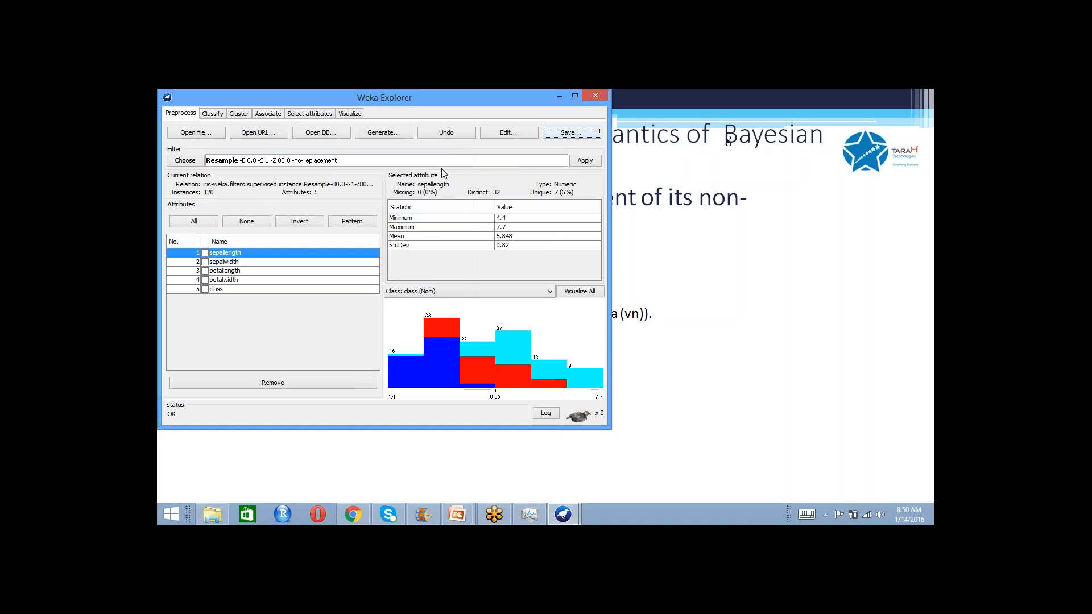
click(453, 136)
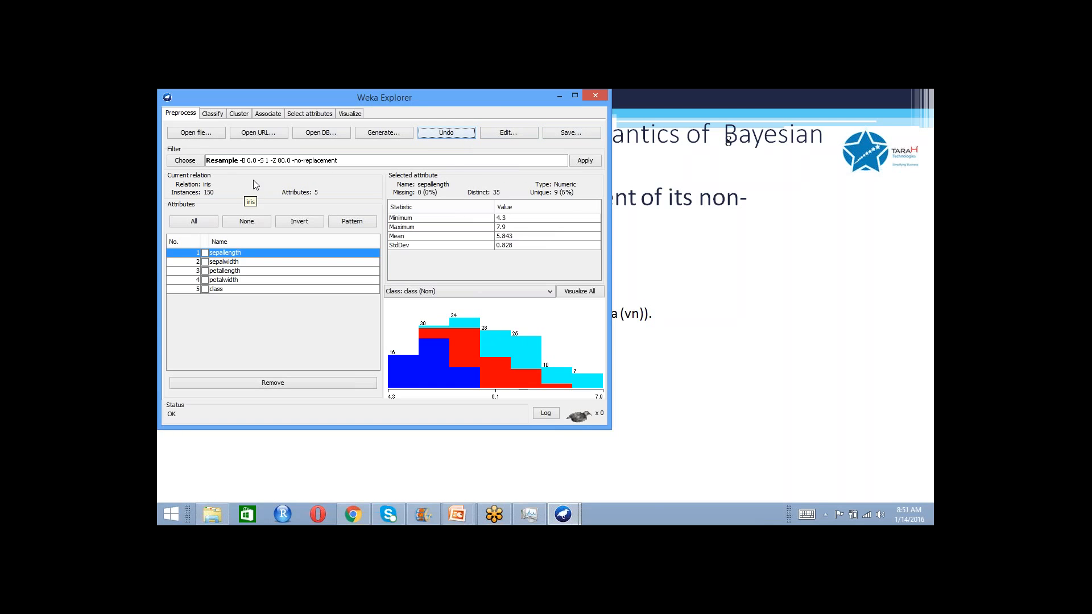
- Set the Resample filter's invertSelection to True and apply it to the full iris dataset
click(382, 162)
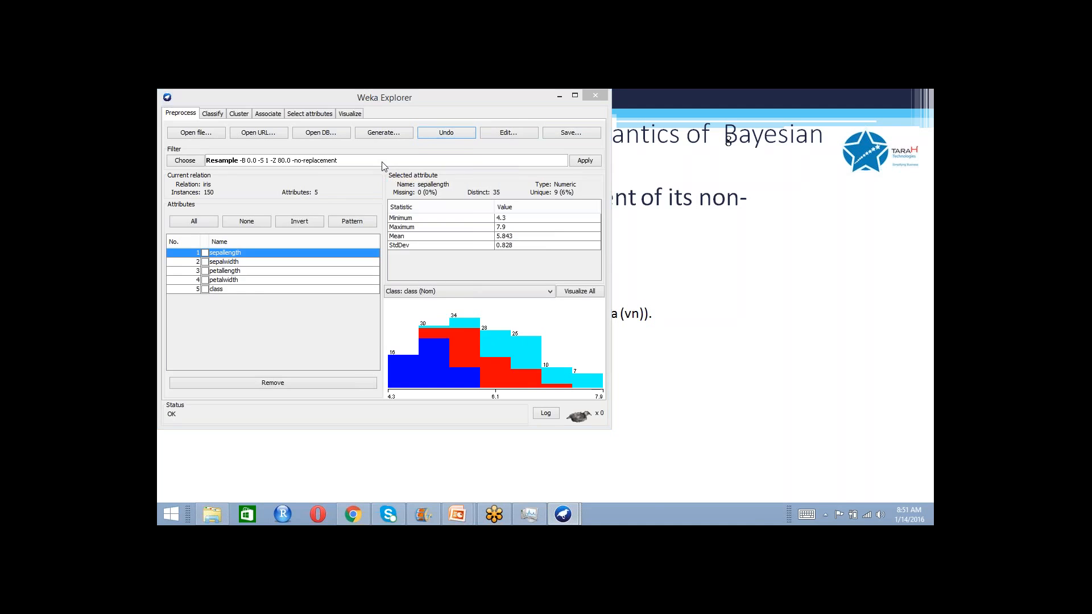
click(292, 258)
click(289, 269)
click(370, 330)
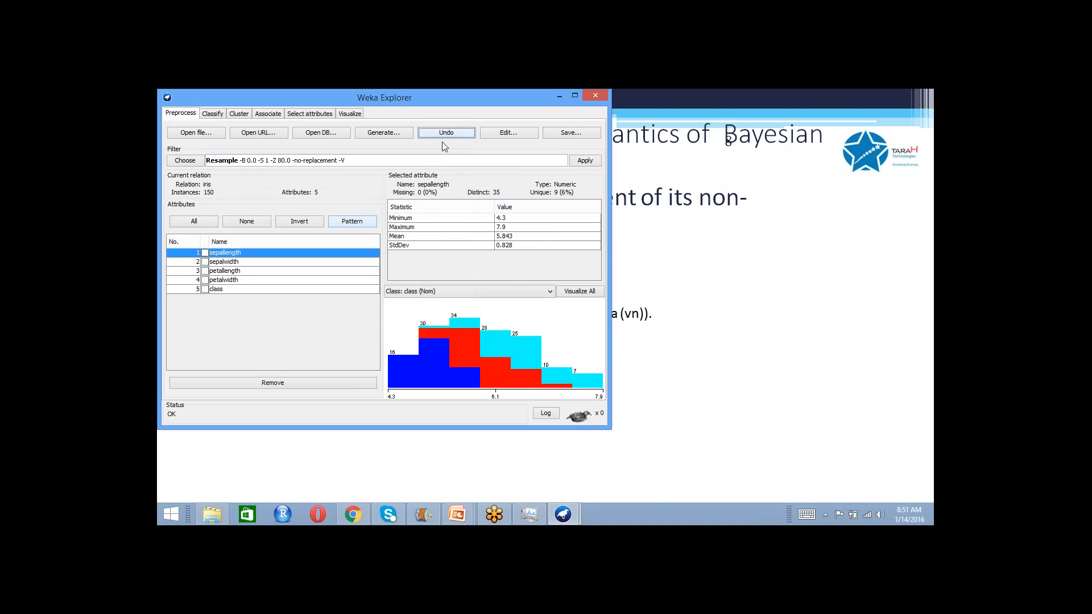
click(579, 162)
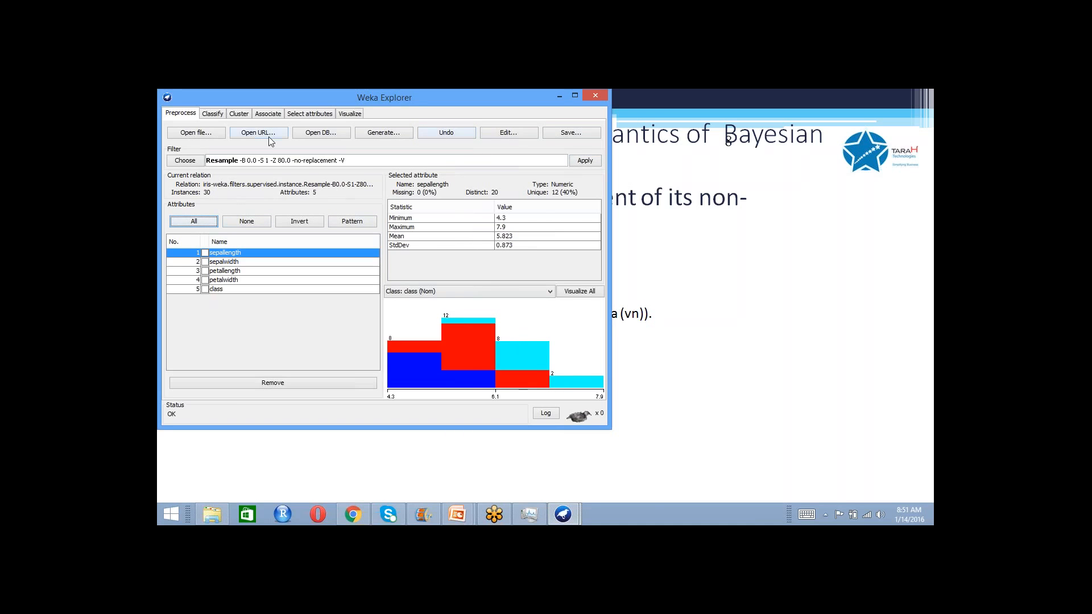
- Save the inverted sample to the Desktop as iris-test2.arff
click(567, 134)
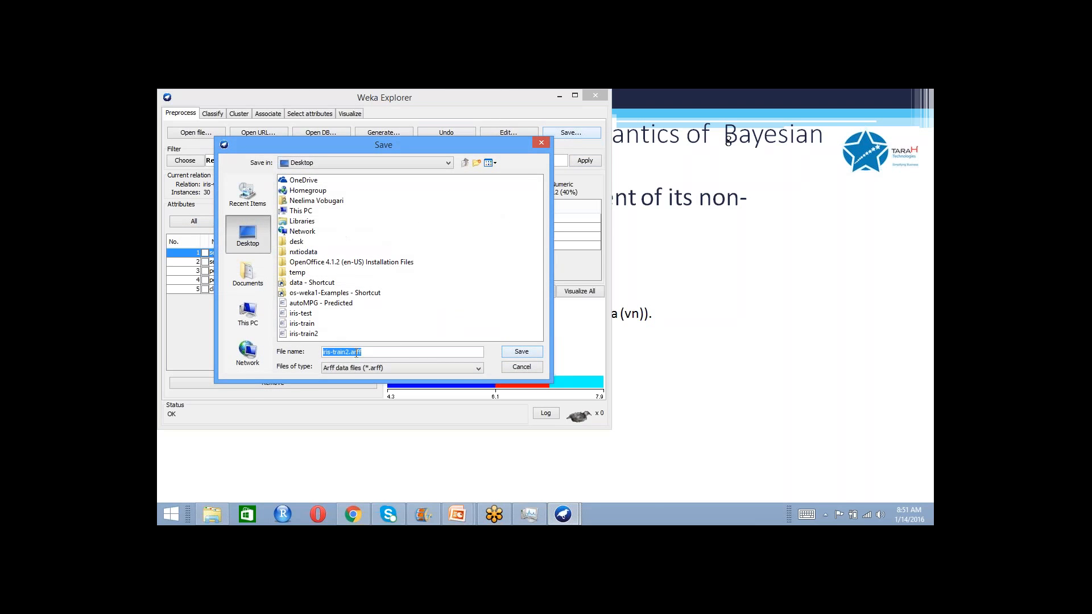
drag(345, 348, 338, 348)
text(est)
click(521, 351)
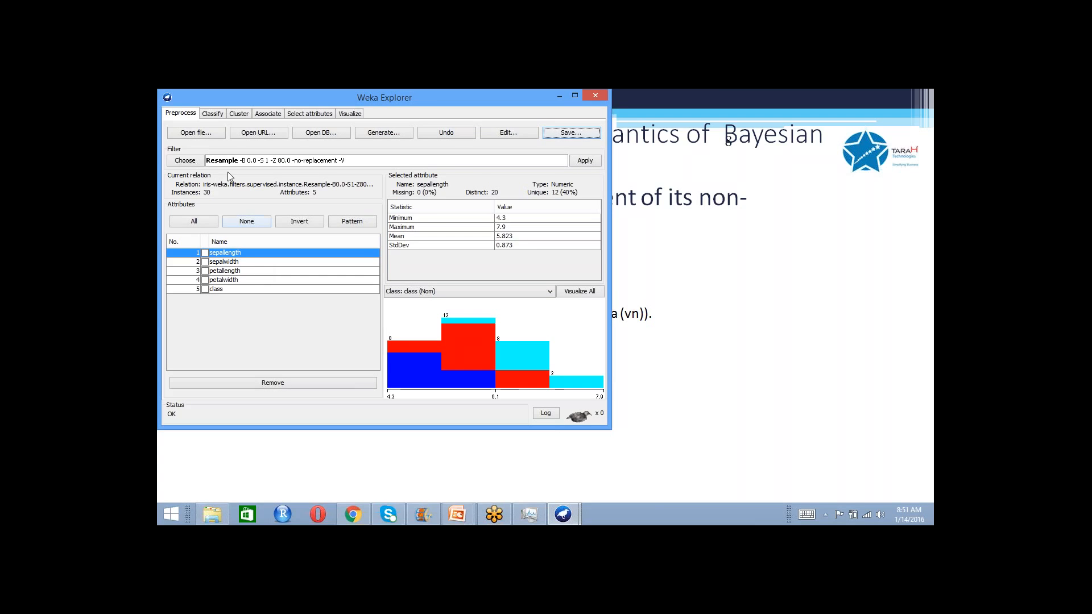
- Open iris-train.arff from the Desktop and run the NaiveBayes classifier again, evaluated on the training set
click(218, 133)
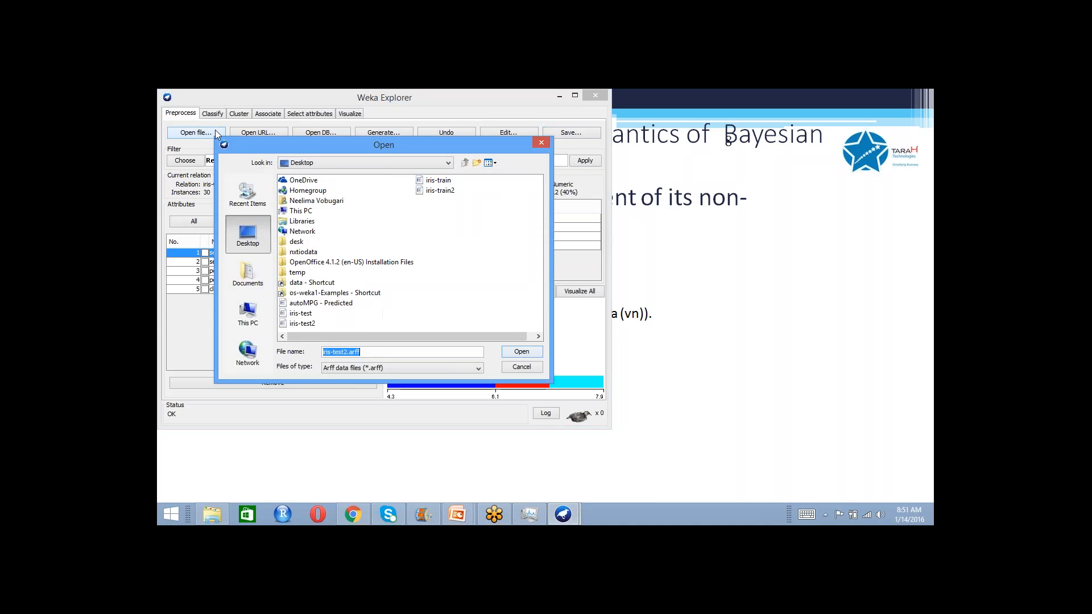
click(437, 181)
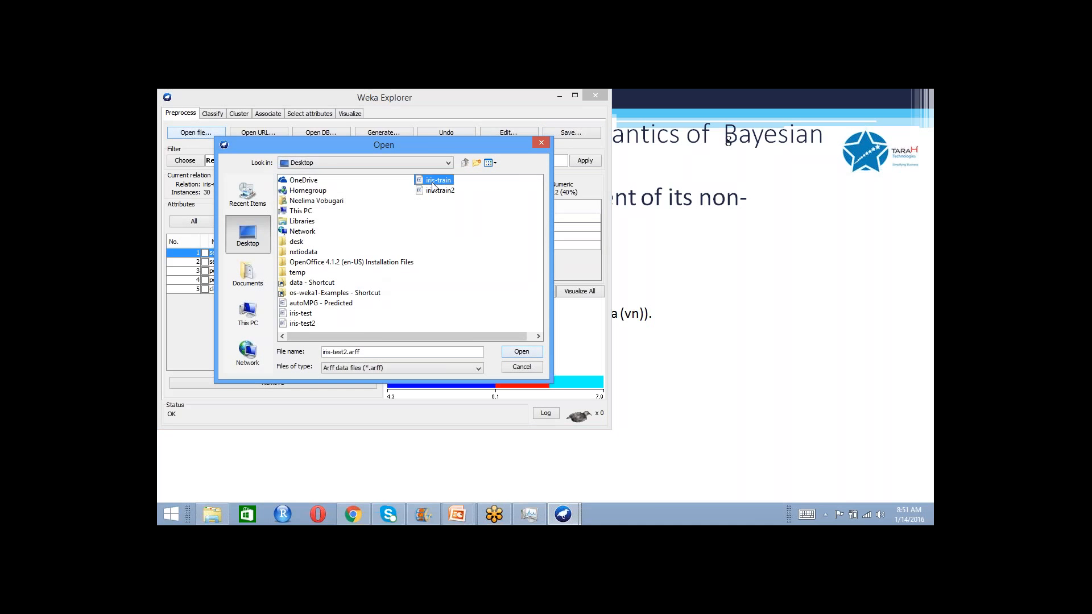
click(521, 352)
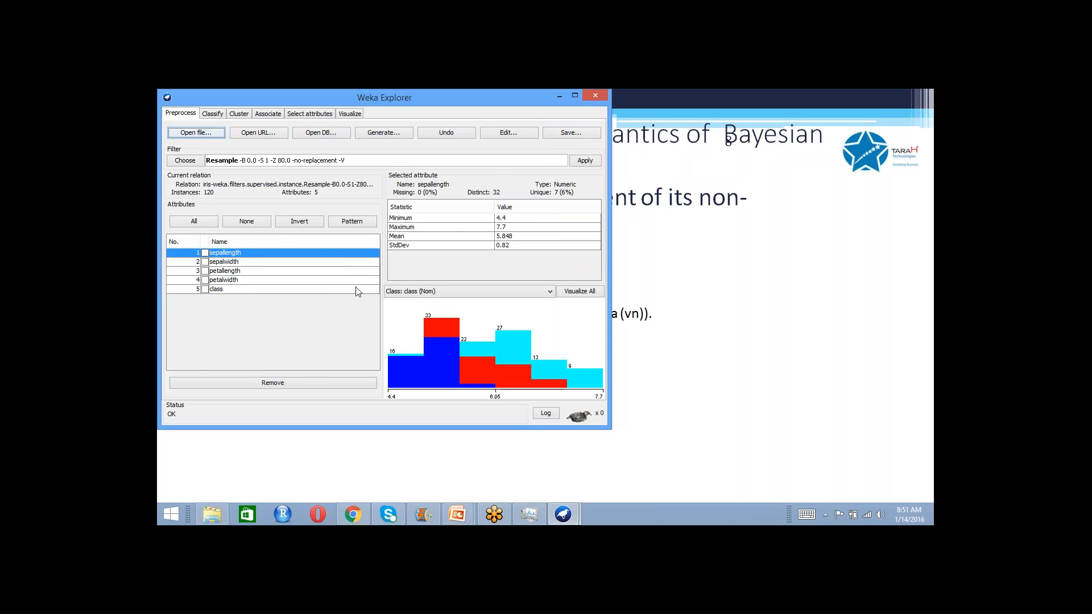
click(213, 114)
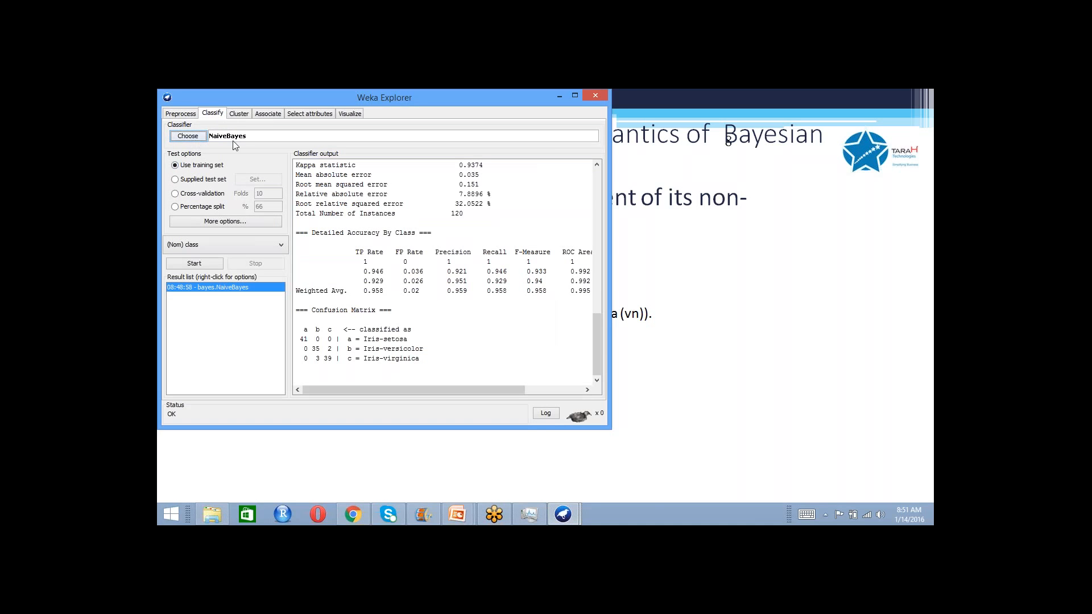
click(195, 264)
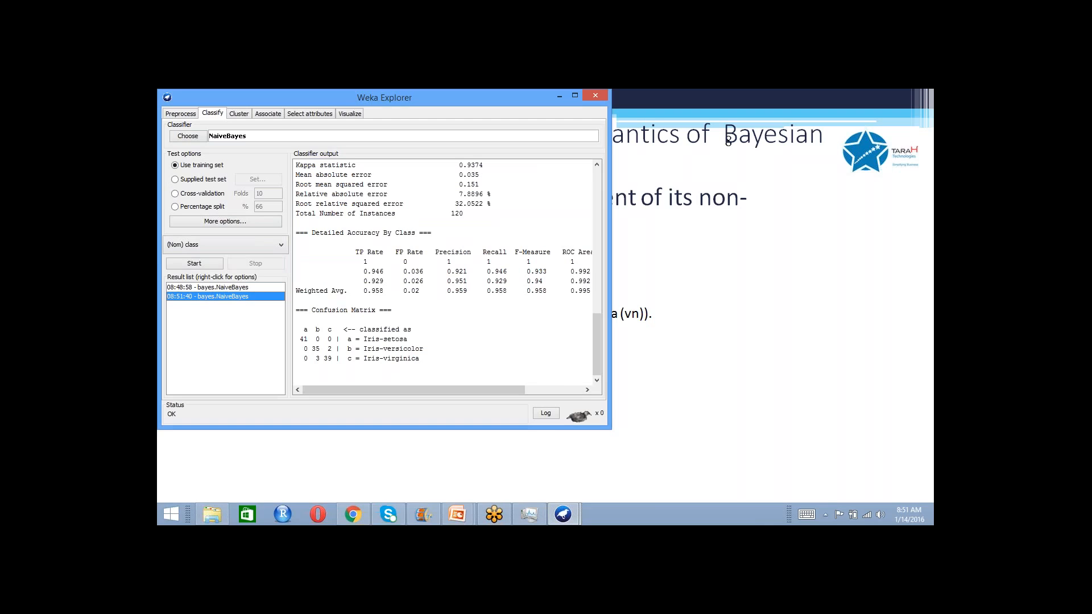
- Save the model of the latest NaiveBayes result to the Desktop as irisbayes
right_click(242, 301)
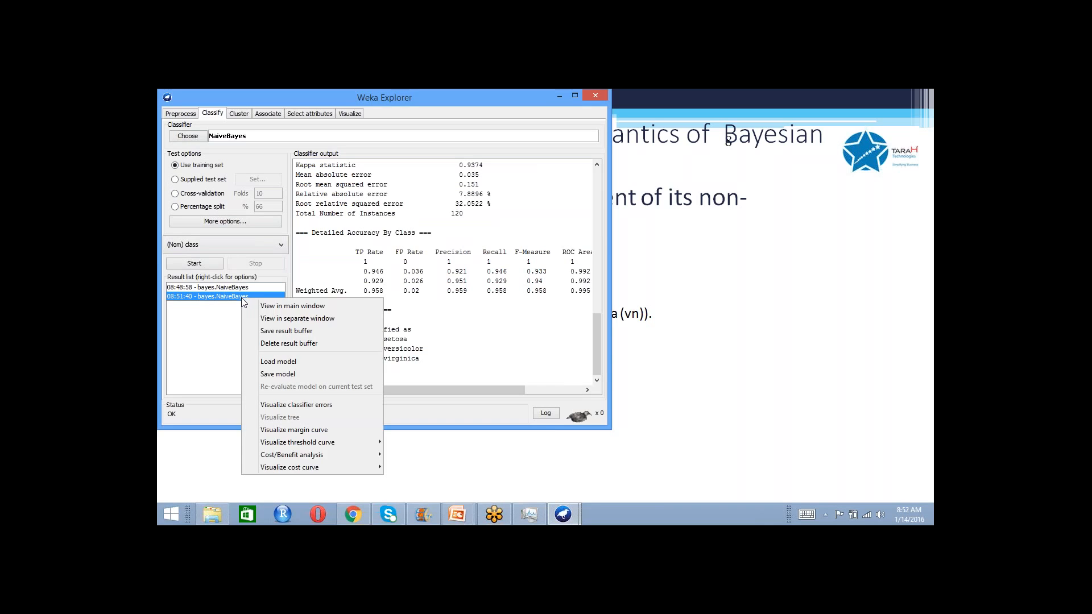
click(283, 375)
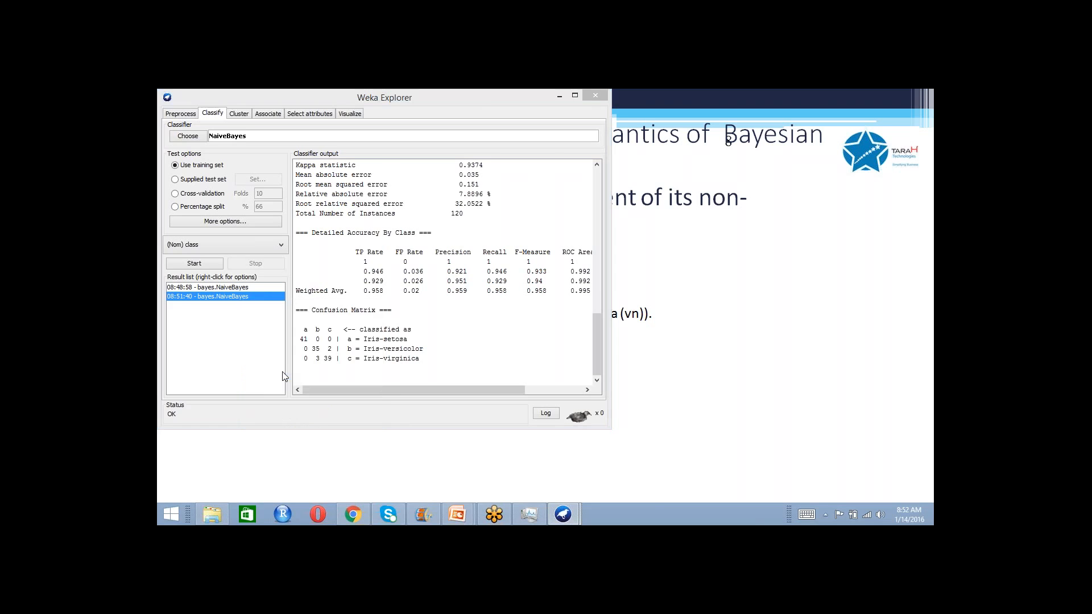
click(249, 235)
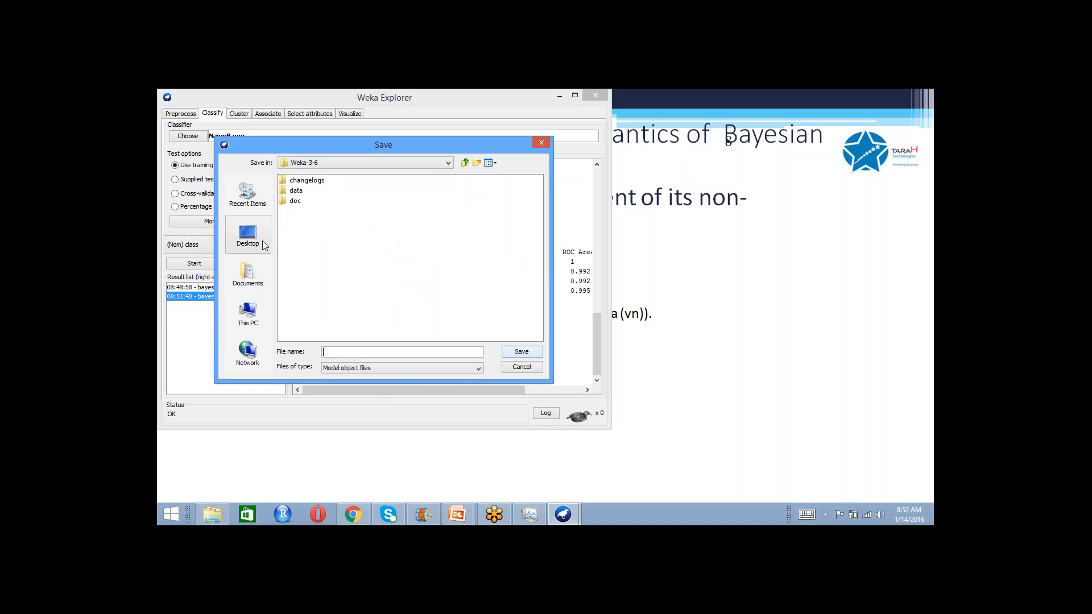
click(351, 351)
text(iri)
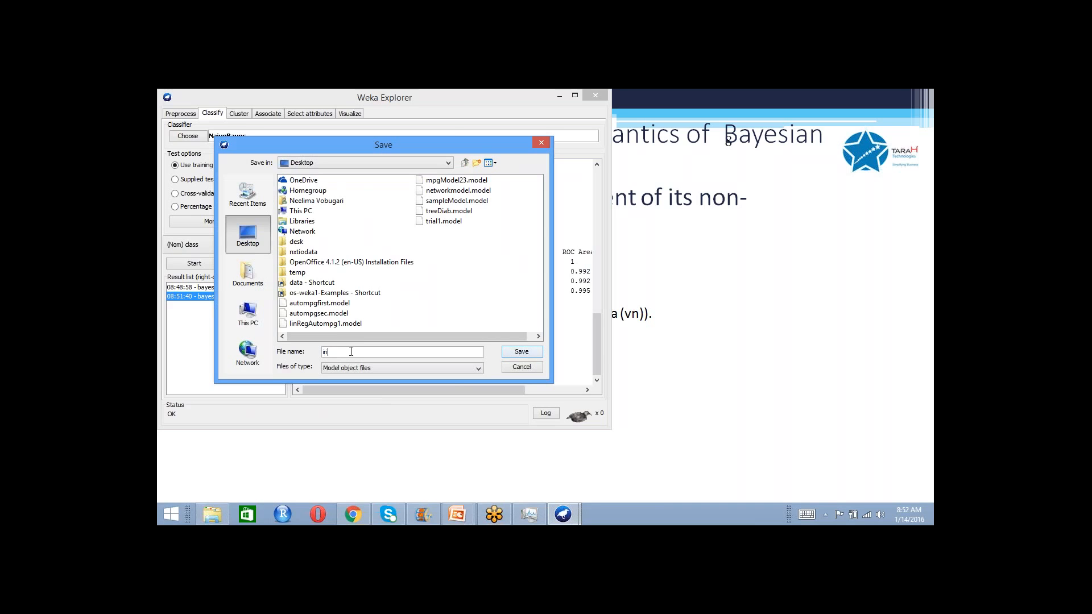
text(sbayes)
click(528, 355)
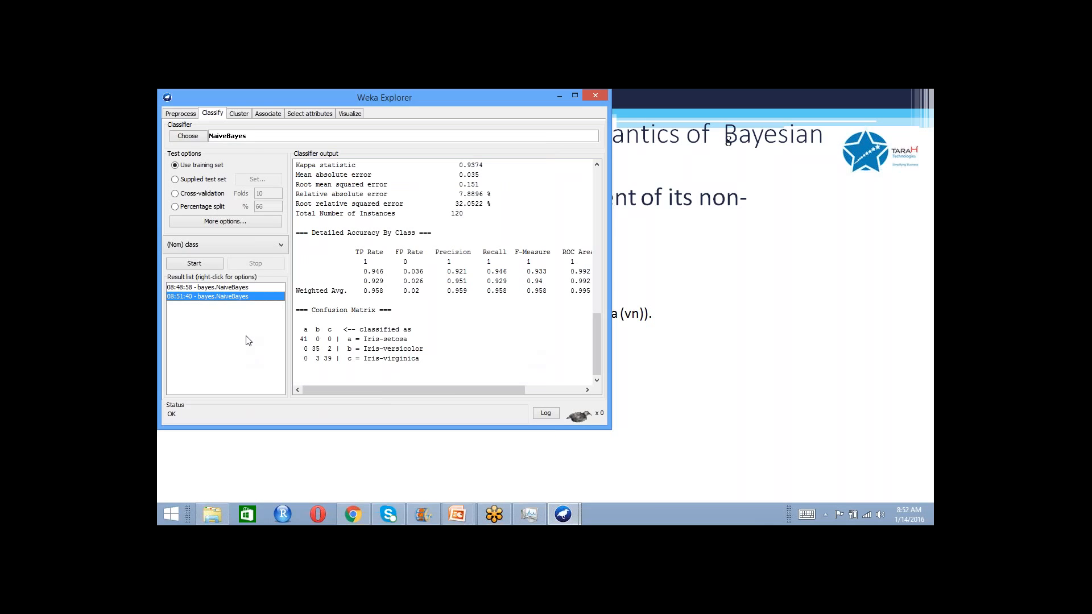
- Set the NaiveBayes evaluation to a supplied test set and load iris-test.arff from the Desktop as that set
click(187, 114)
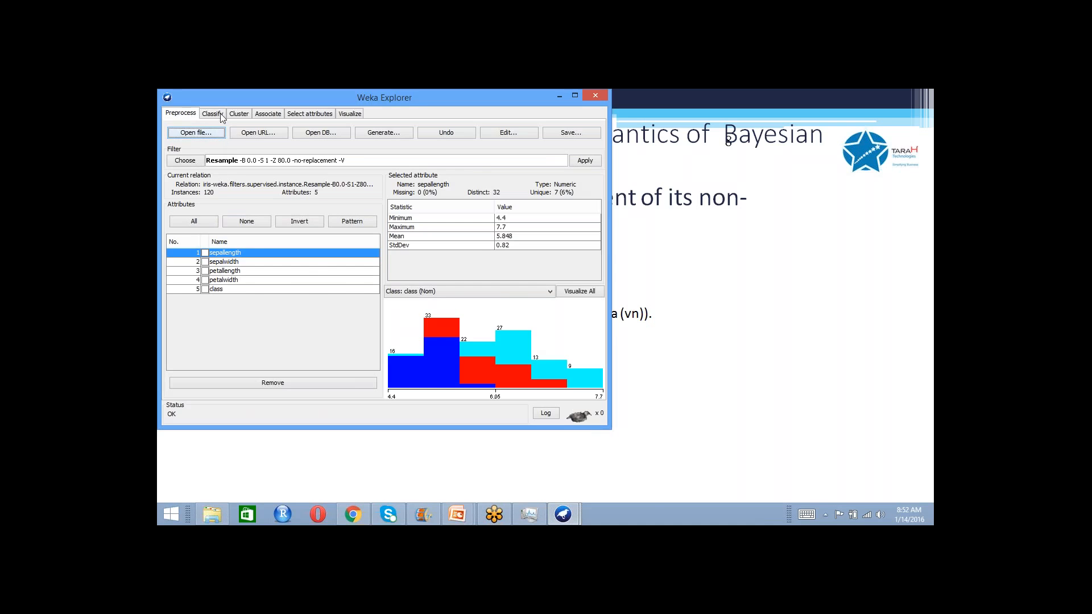
click(221, 114)
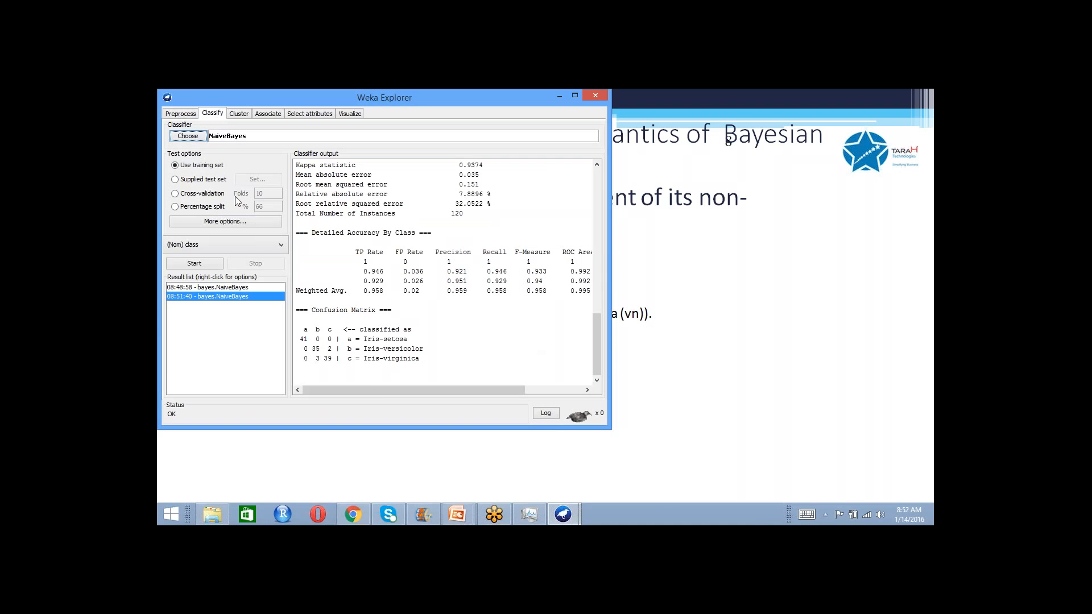
click(182, 181)
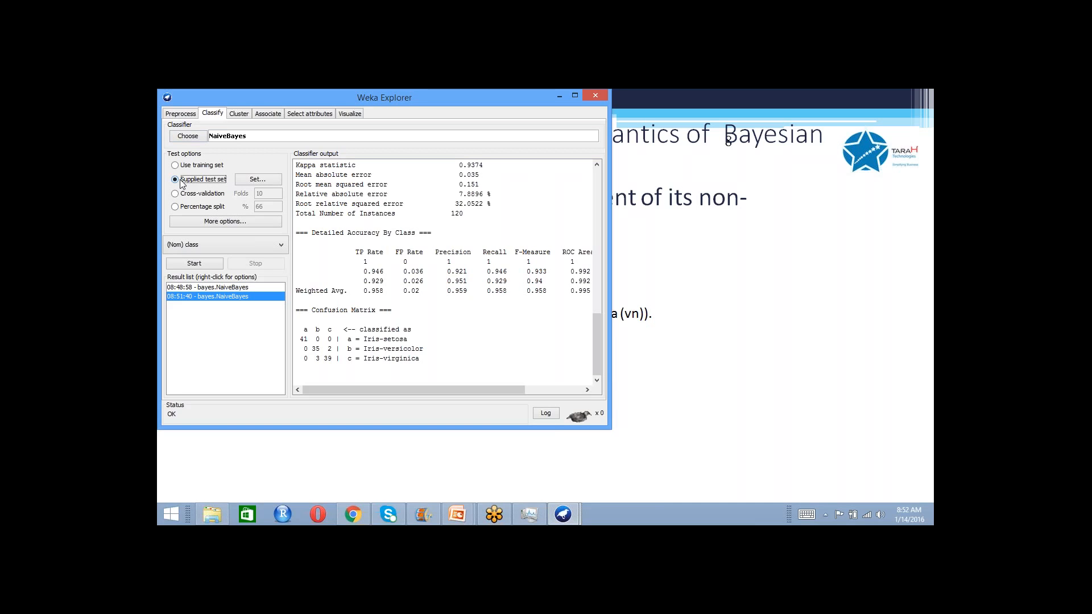
click(269, 180)
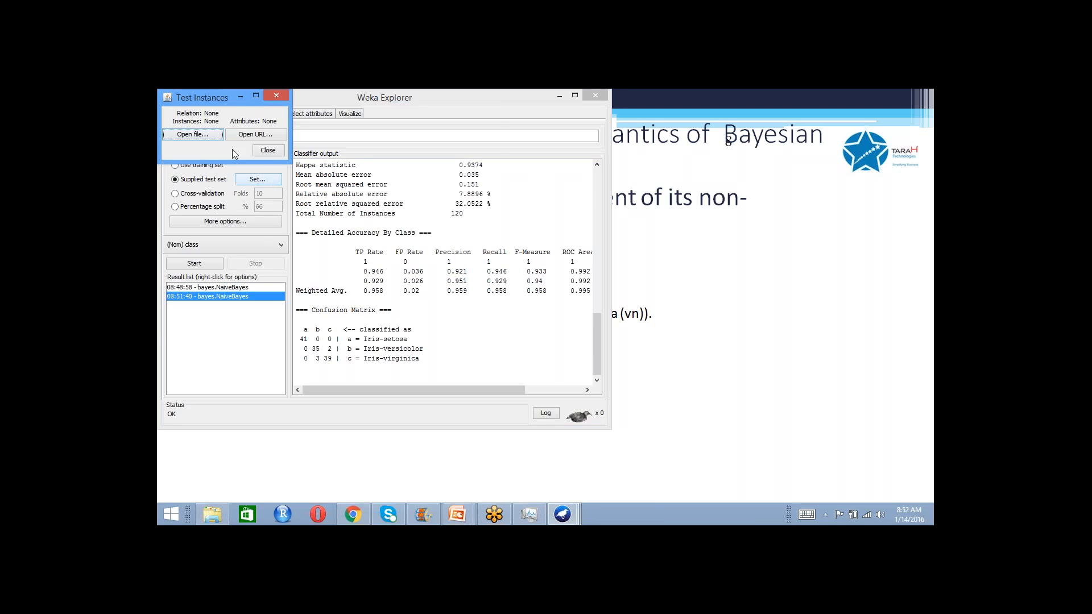
click(212, 139)
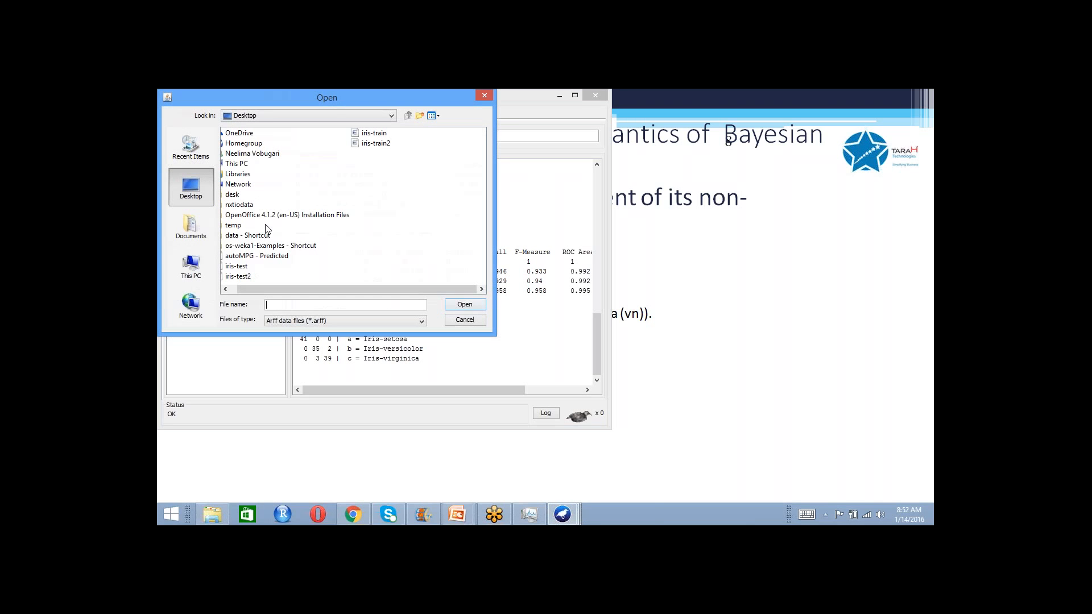
click(244, 267)
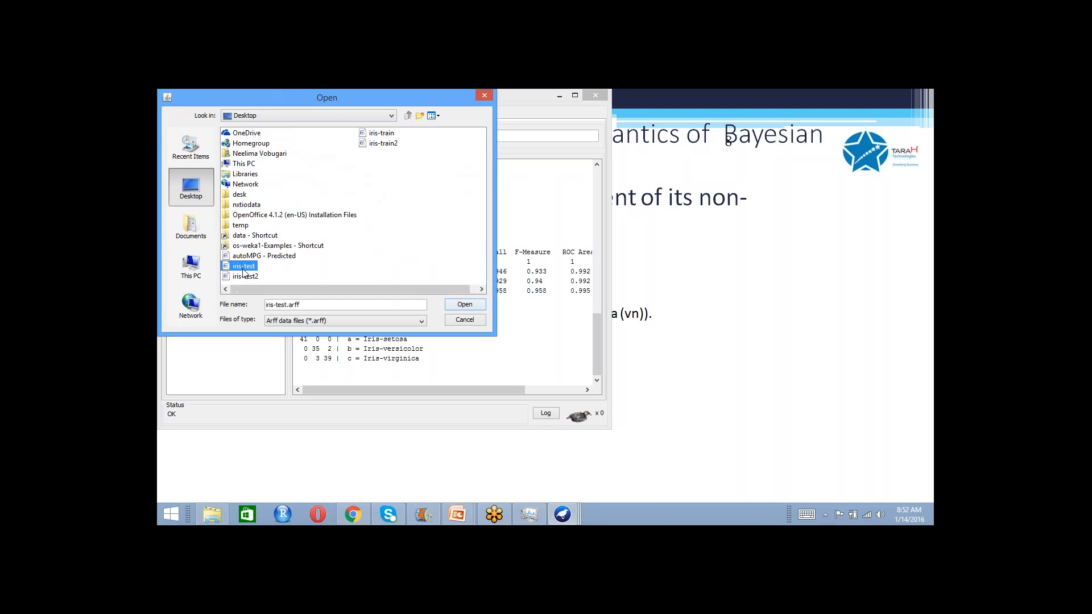
click(464, 306)
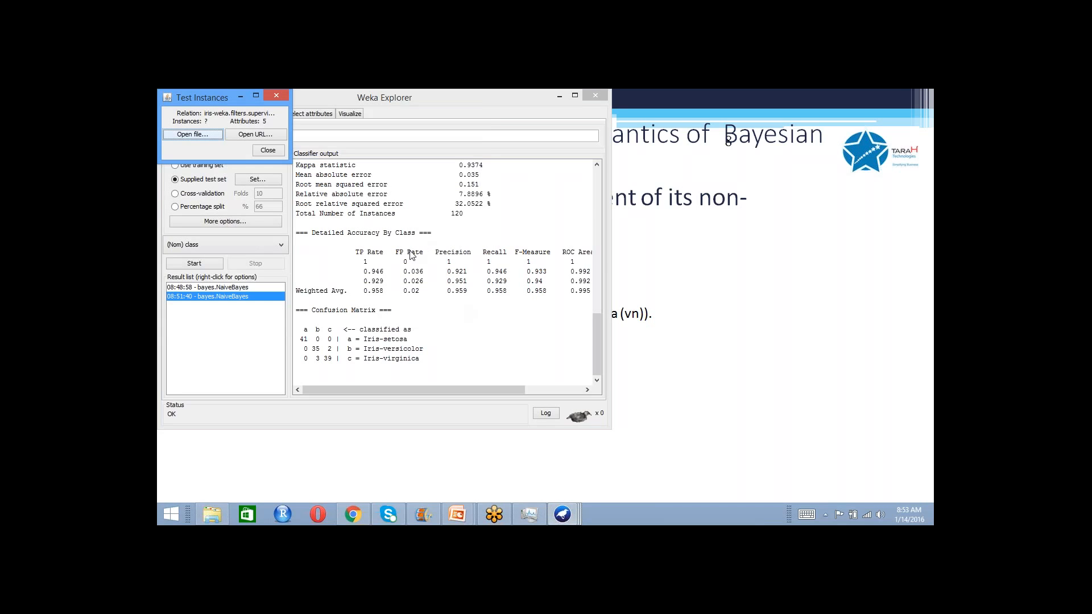
click(279, 150)
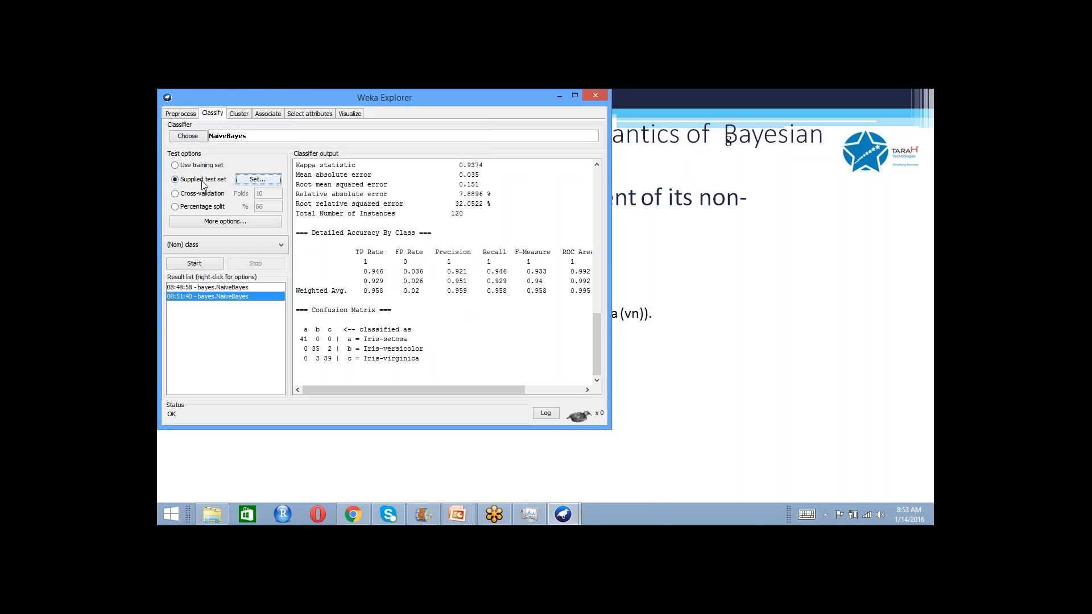
- Reload iris-test.arff as the supplied test set and run the NaiveBayes classifier on it
click(253, 181)
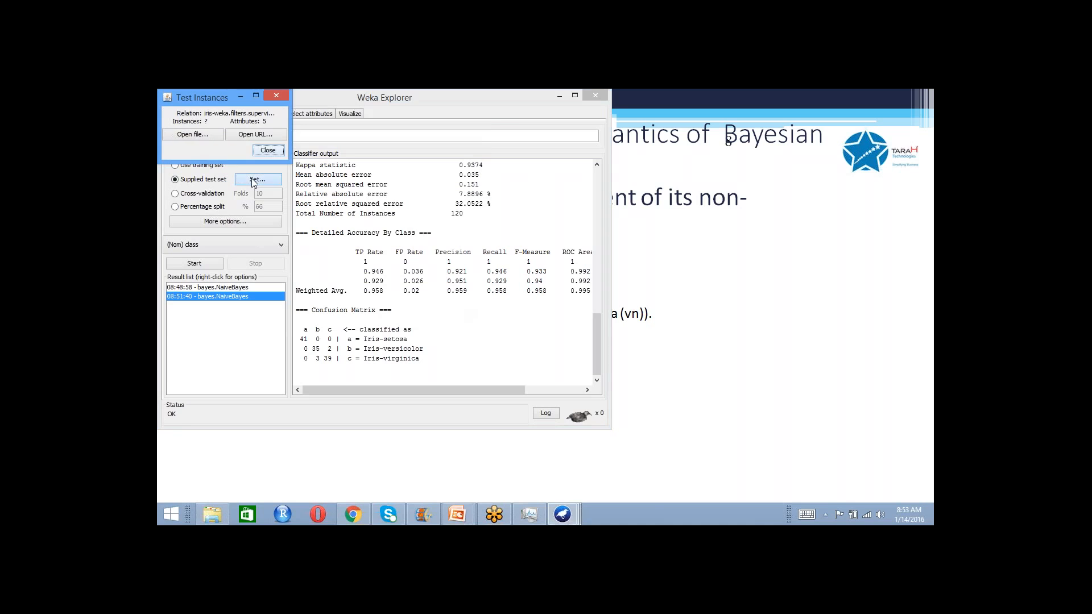
click(202, 135)
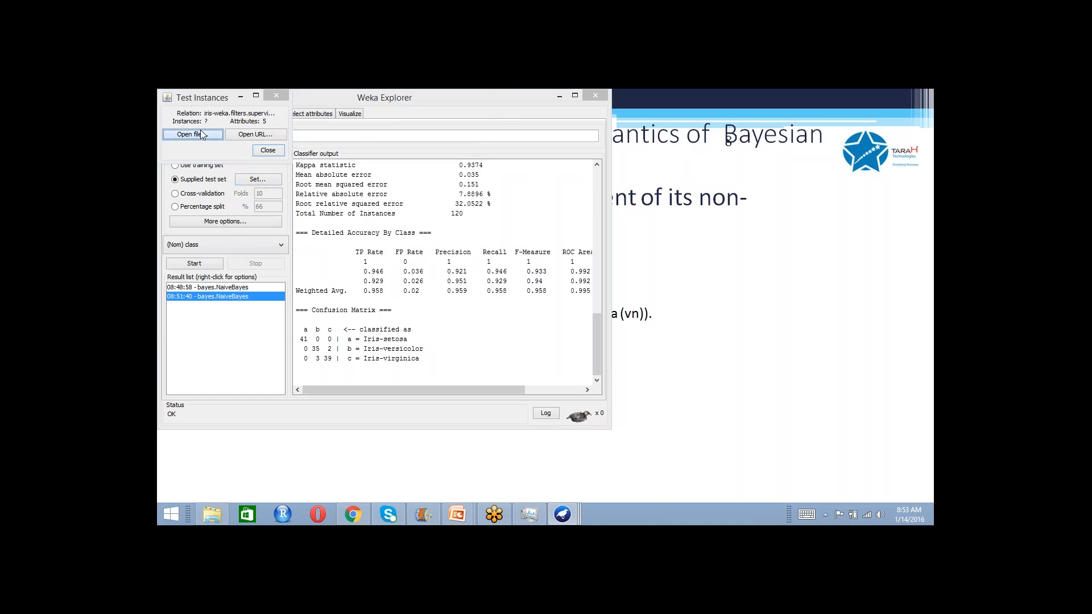
click(245, 267)
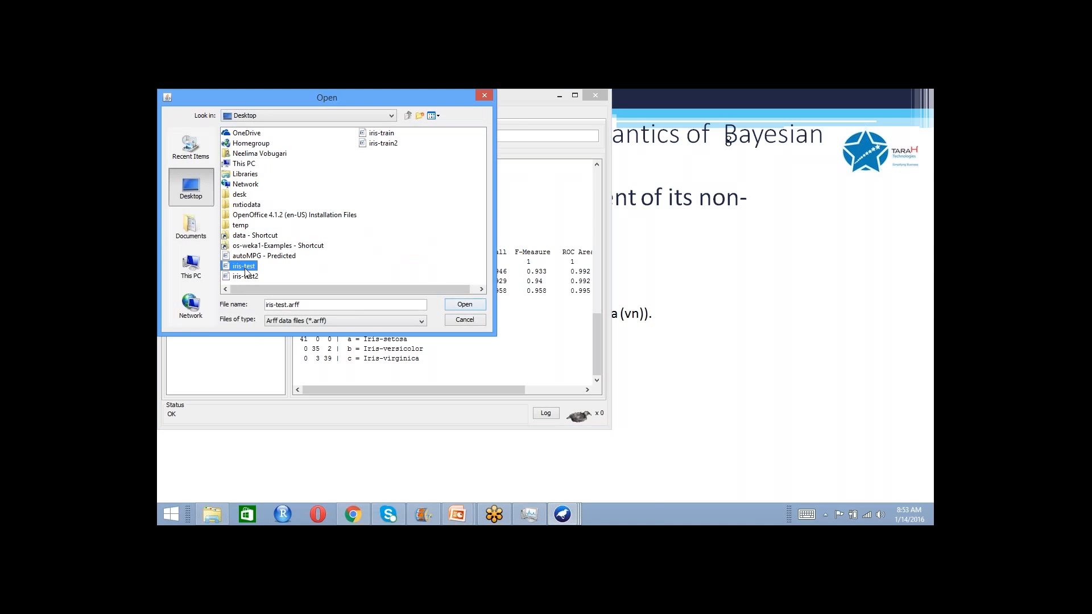
click(459, 305)
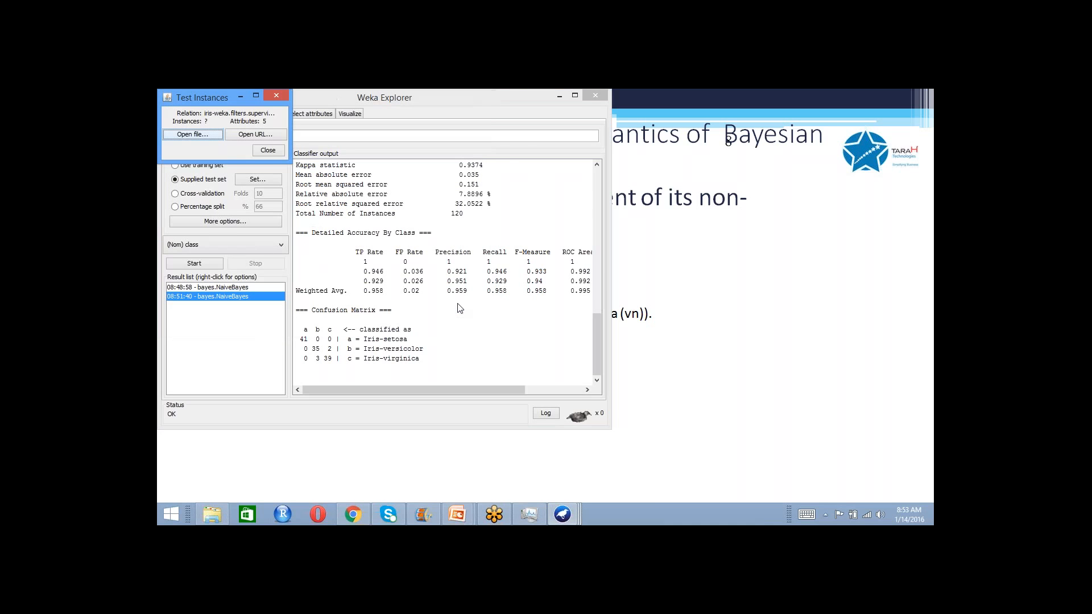
click(268, 152)
click(181, 114)
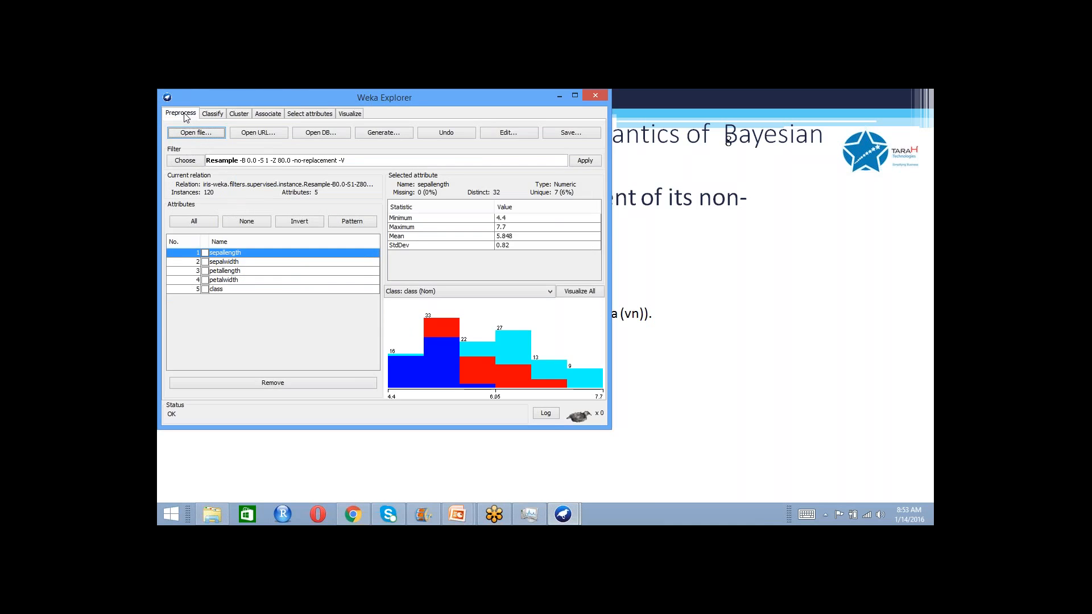
click(212, 114)
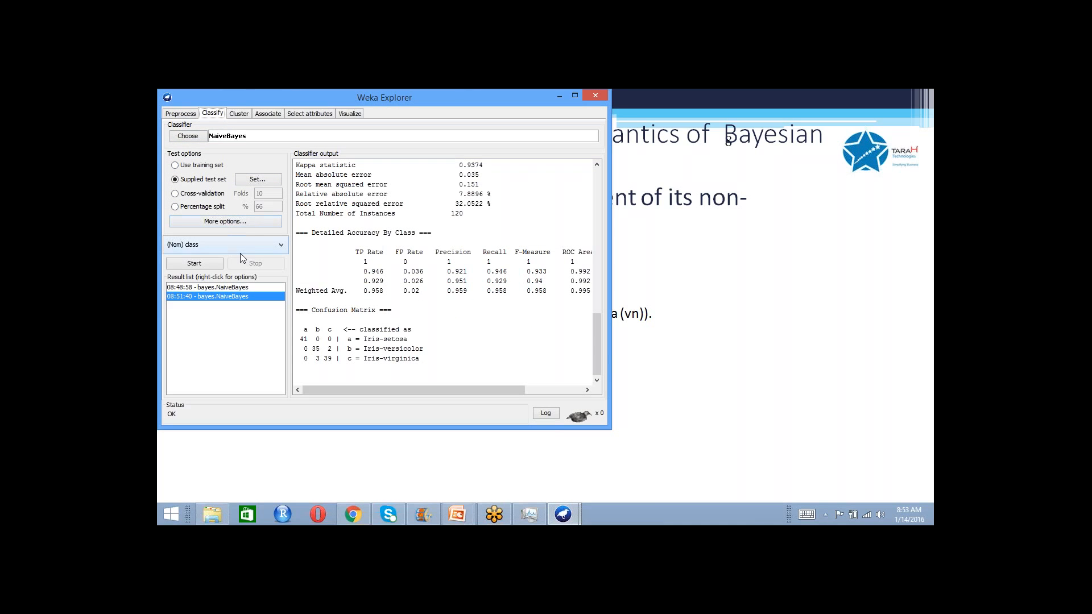
click(210, 260)
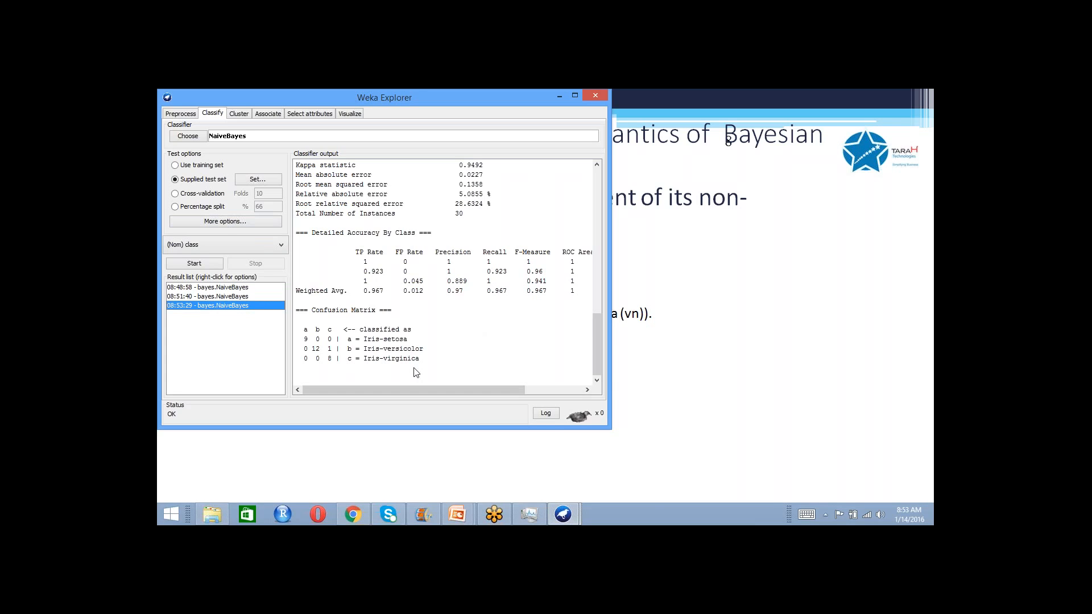
- Compare the output of the 08:51:40 training-set result with the 08:53:29 test-set result
click(242, 296)
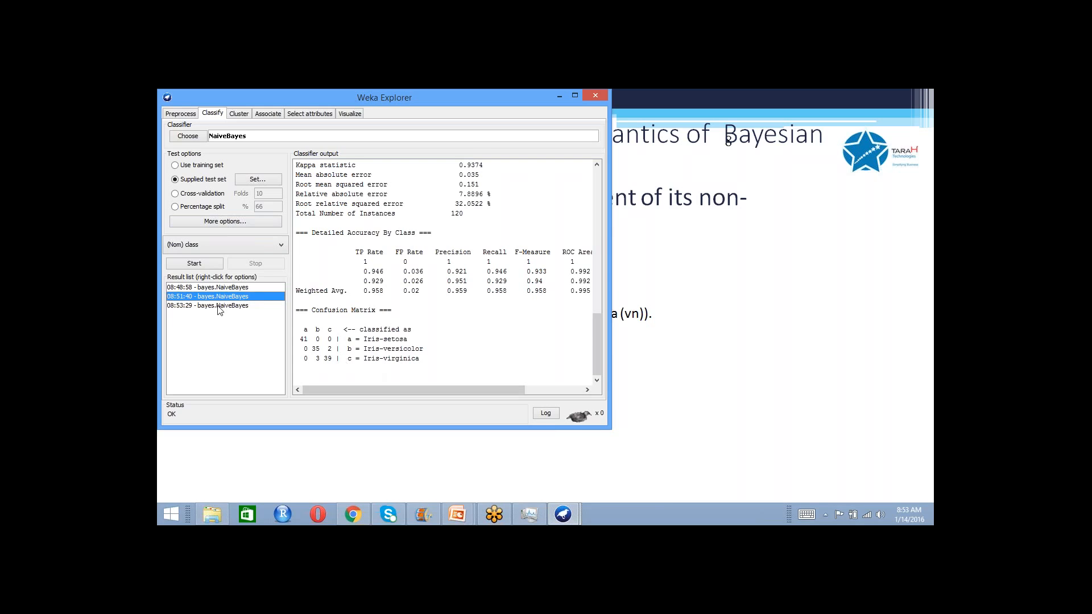
click(231, 307)
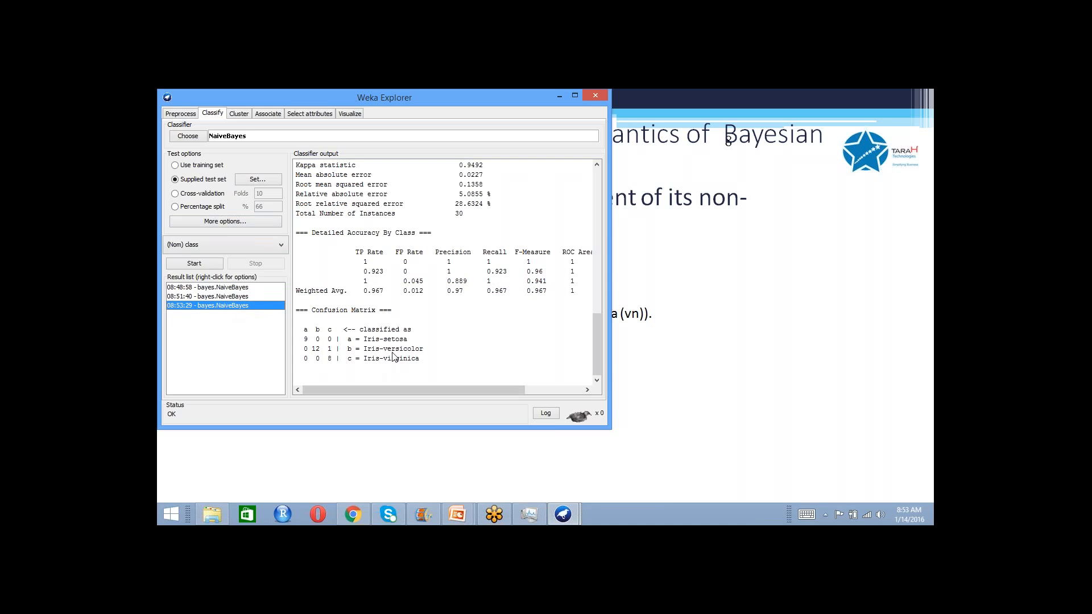
click(260, 296)
click(257, 303)
click(276, 296)
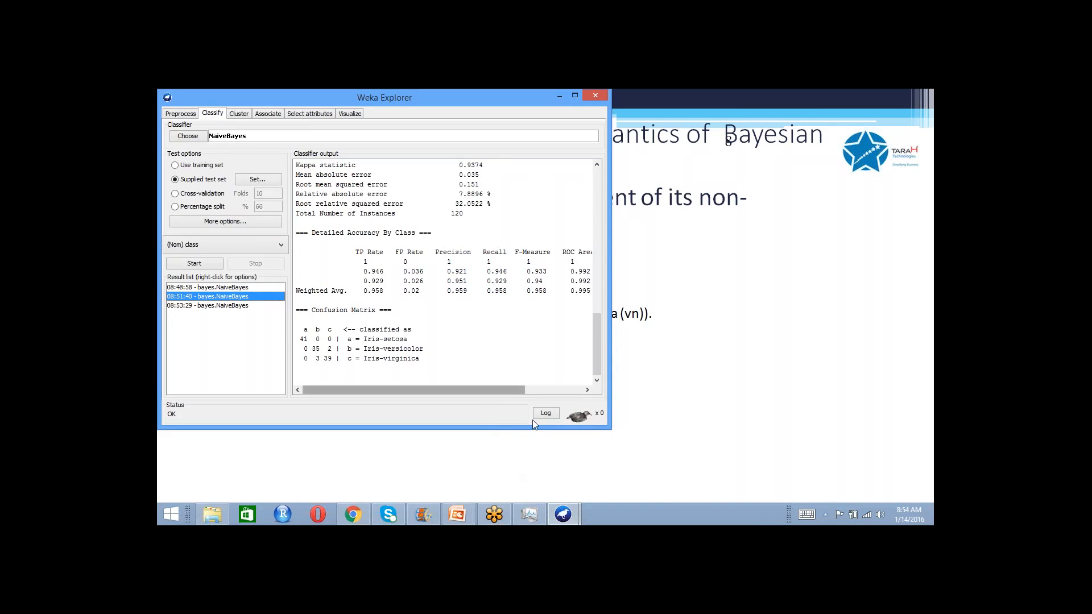
click(926, 365)
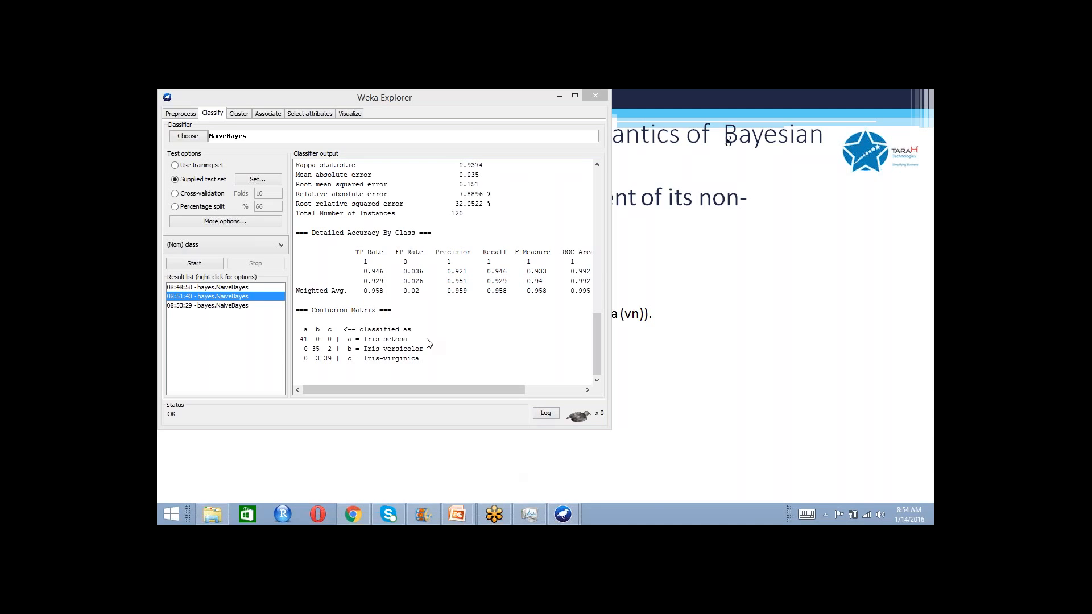
click(265, 307)
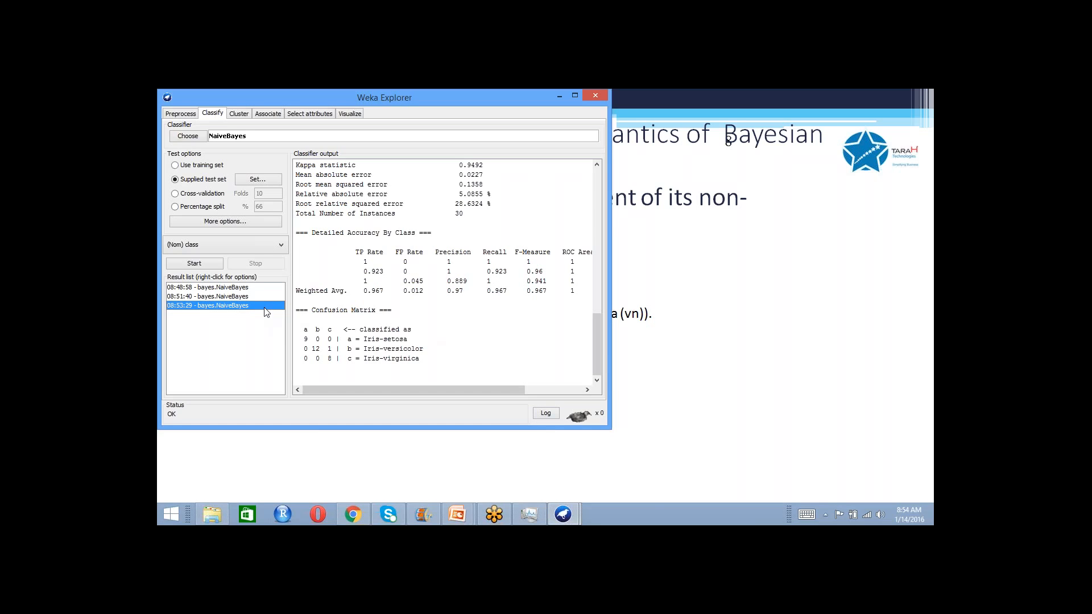
- Open the full iris.arff dataset from the data shortcut folder on the Desktop
click(177, 113)
click(195, 132)
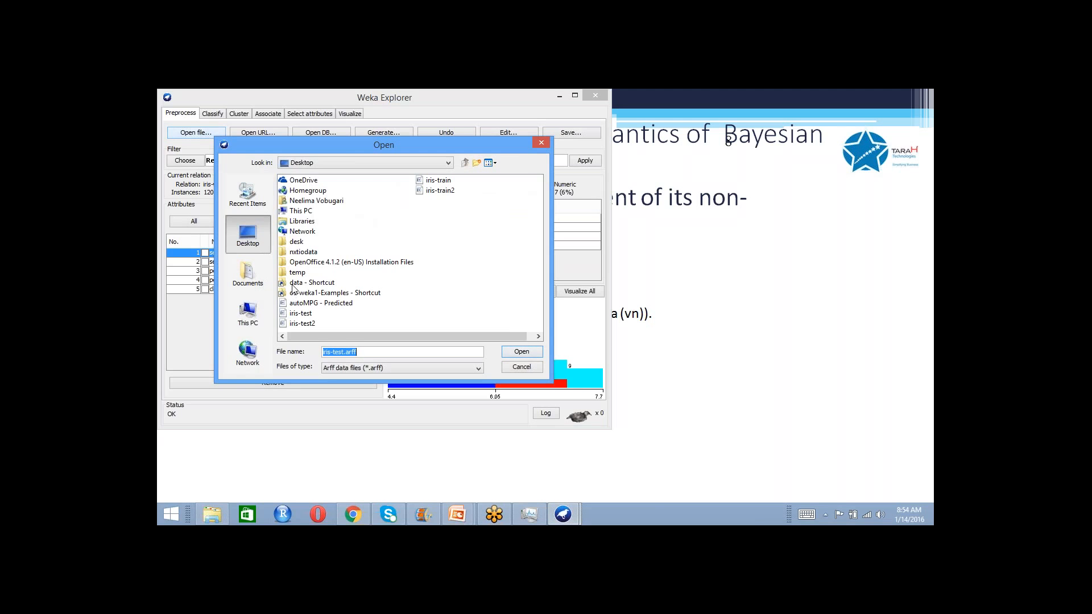
double_click(292, 285)
click(294, 273)
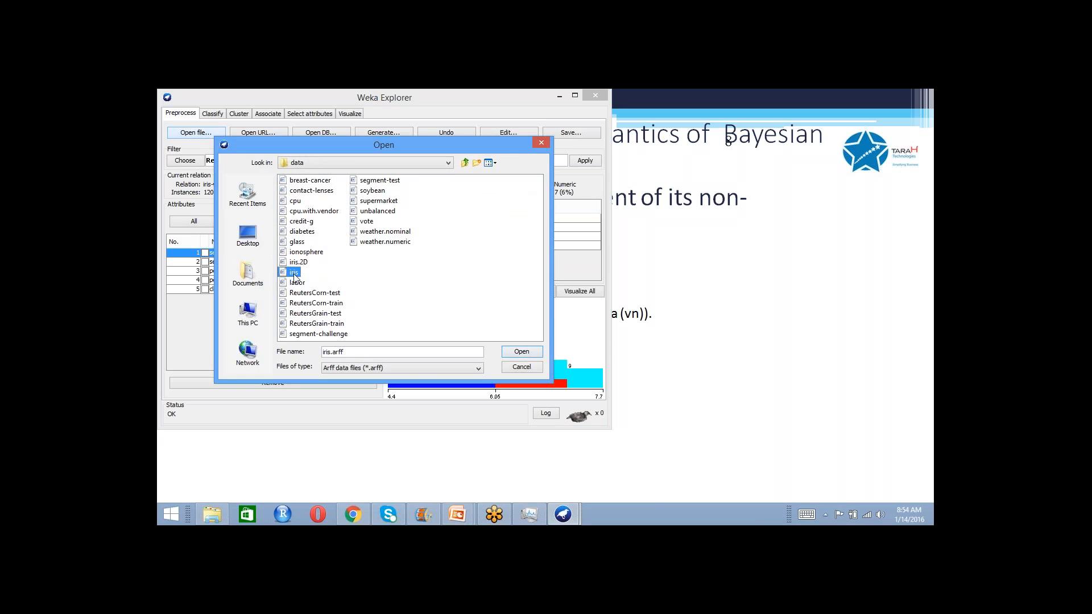
click(511, 352)
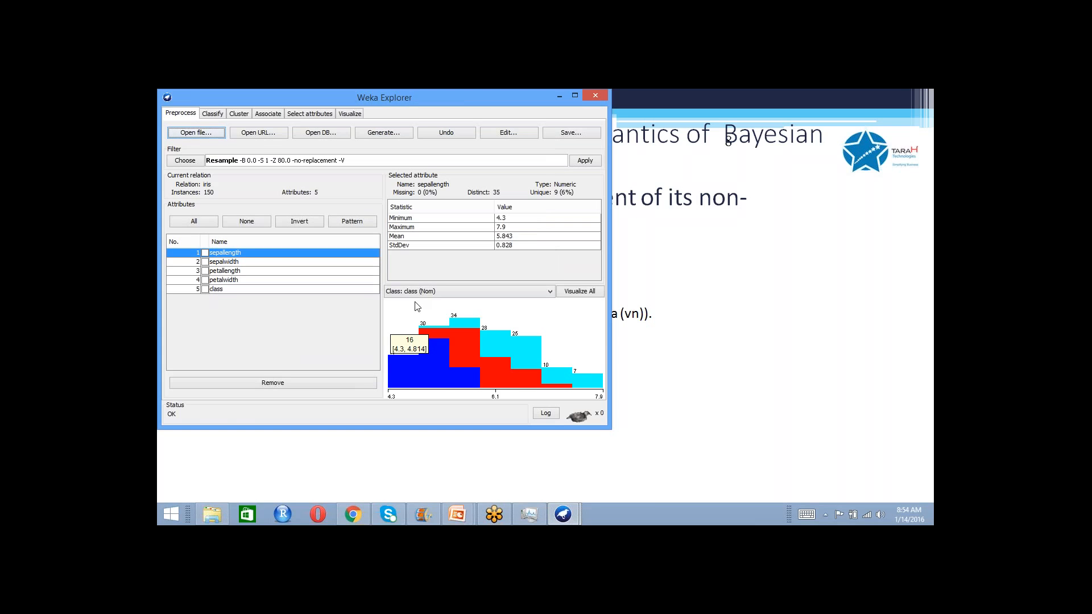
- Run NaiveBayes on the full iris data with an 80% percentage split and re-evaluate that model on the current test set
click(214, 115)
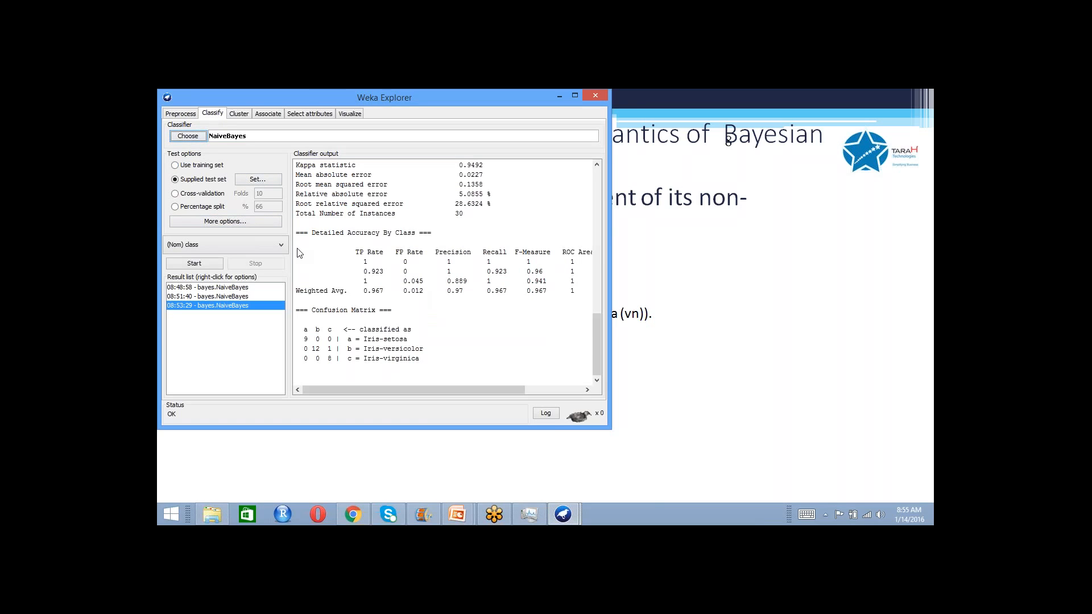
click(176, 207)
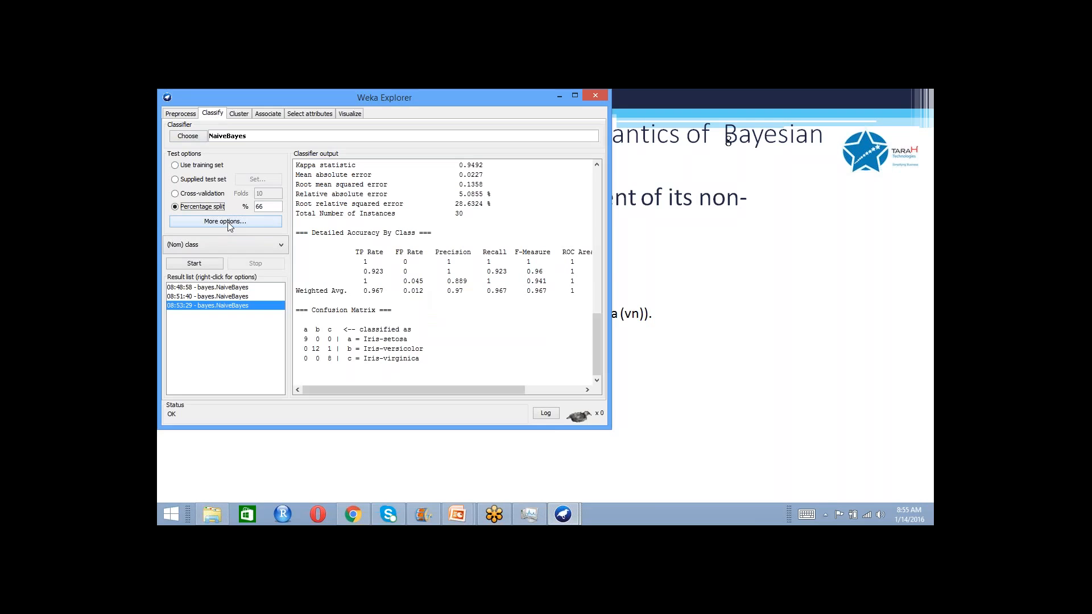
double_click(265, 205)
text(80)
click(214, 263)
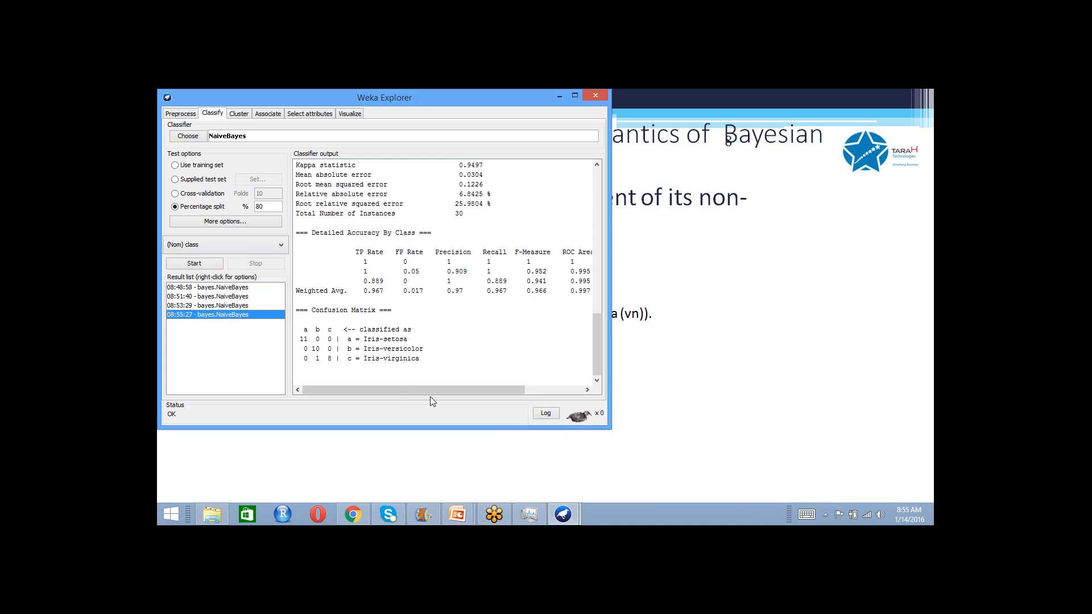
right_click(264, 319)
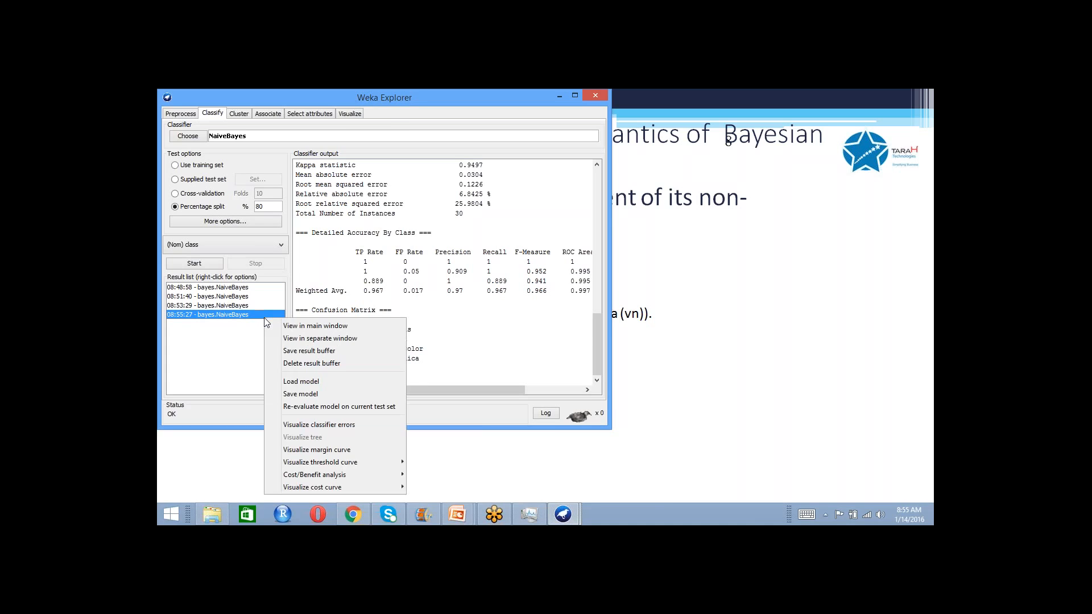
click(320, 407)
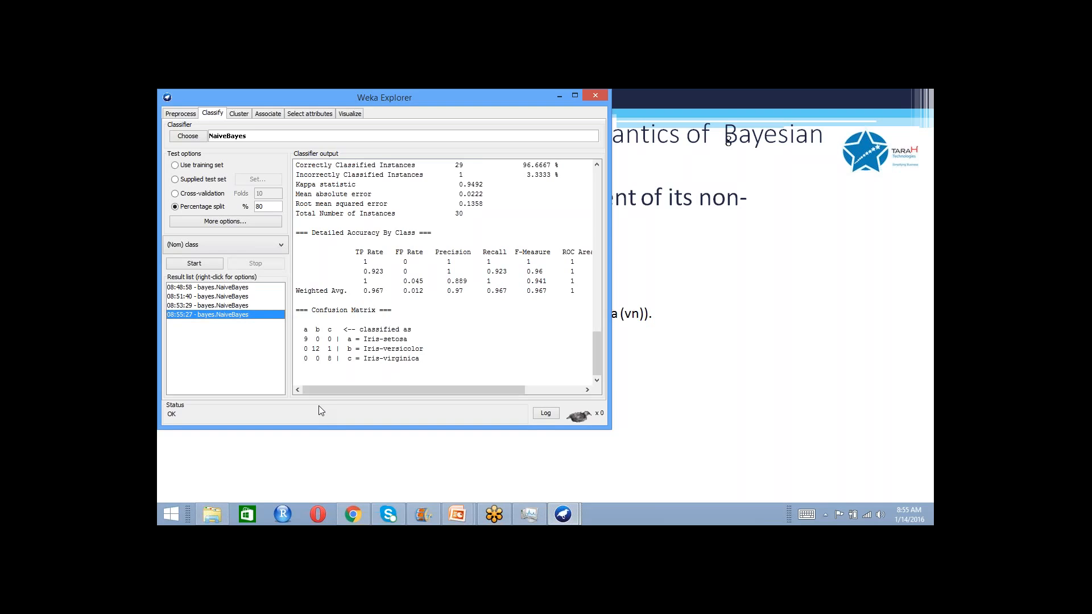
- Change the percentage split to 70% and run the NaiveBayes classifier again
drag(264, 207, 257, 207)
text(70)
click(215, 263)
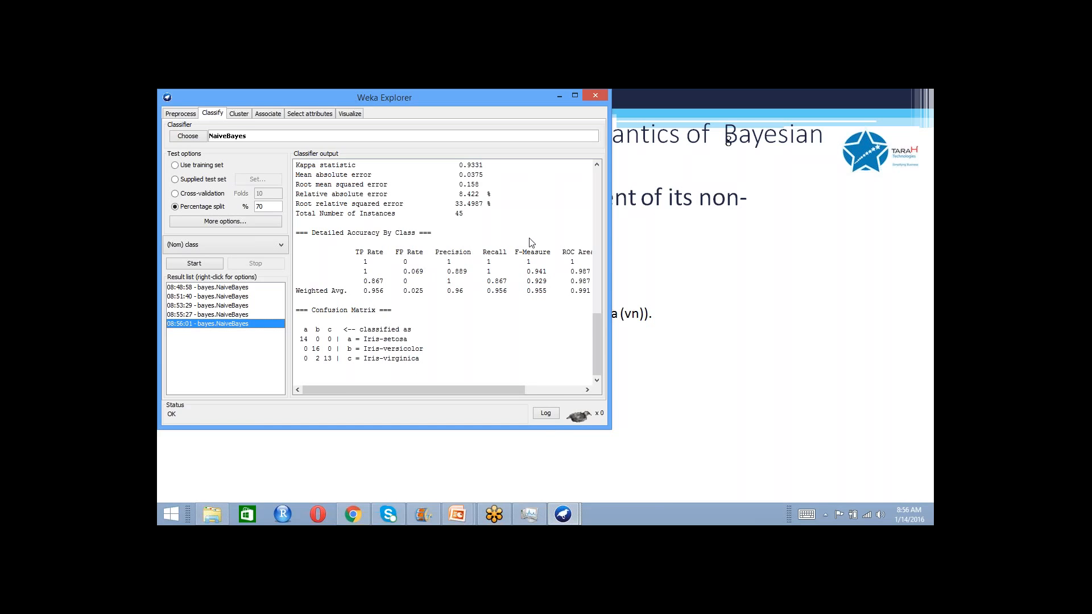
drag(596, 338, 502, 337)
- Visualize the classifier errors of the 08:53:29 NaiveBayes test-set result and maximize the plot window
click(243, 297)
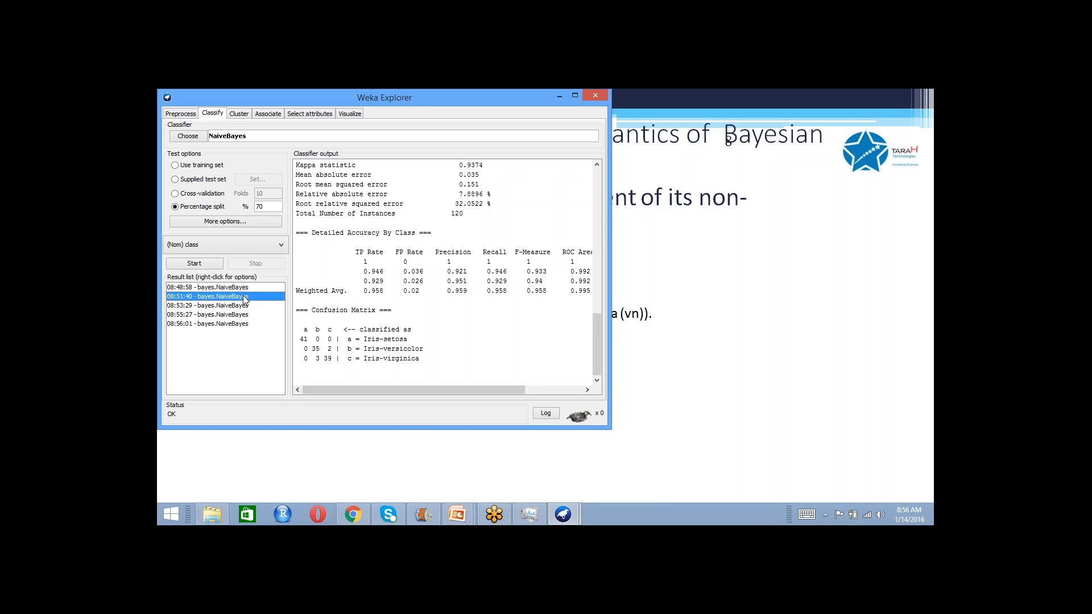
click(243, 306)
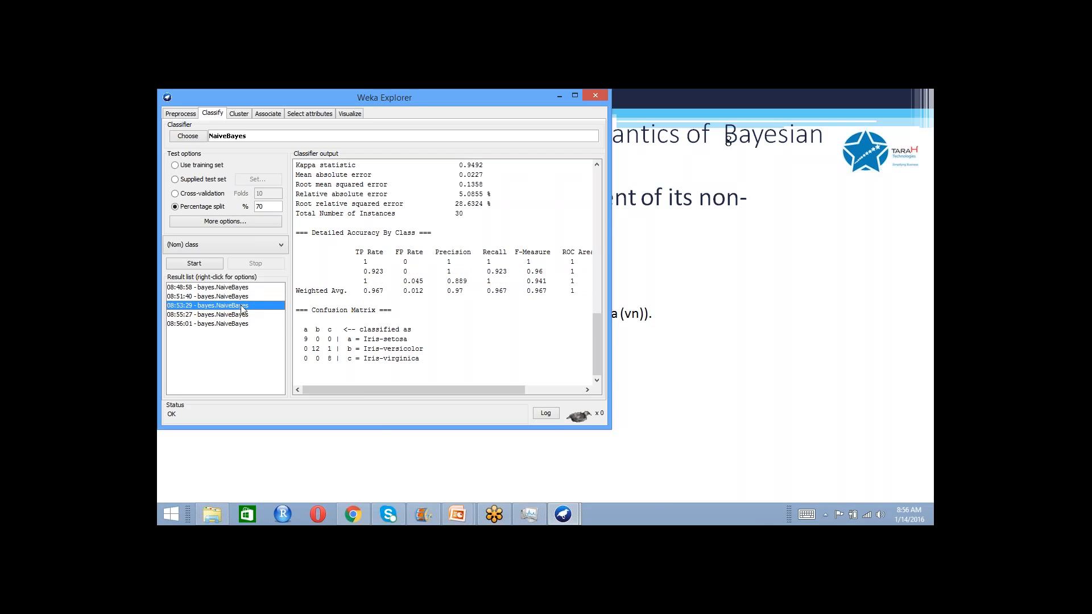
right_click(243, 309)
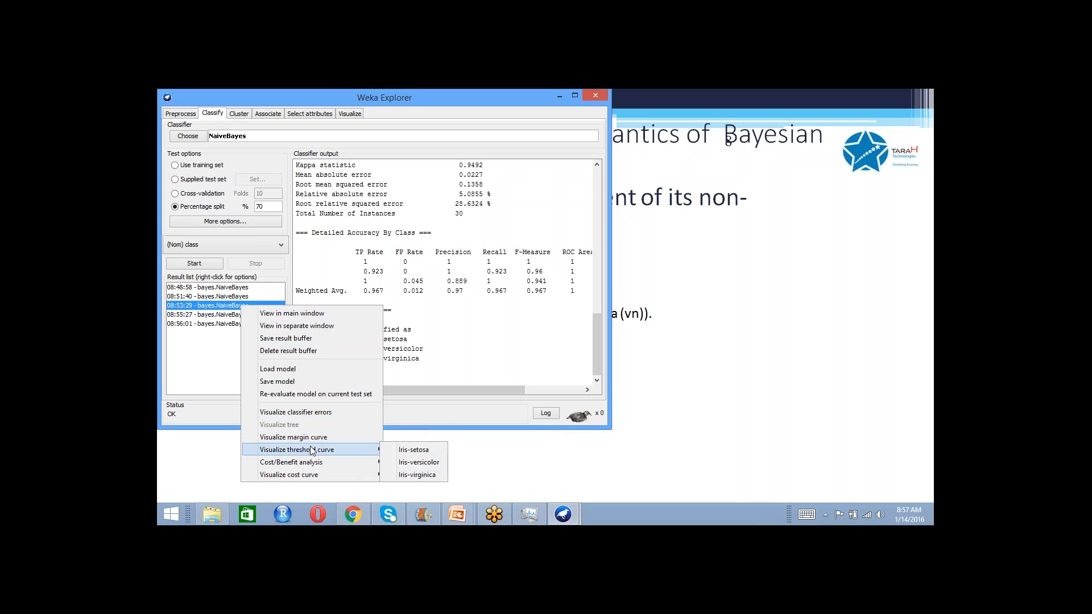
click(311, 412)
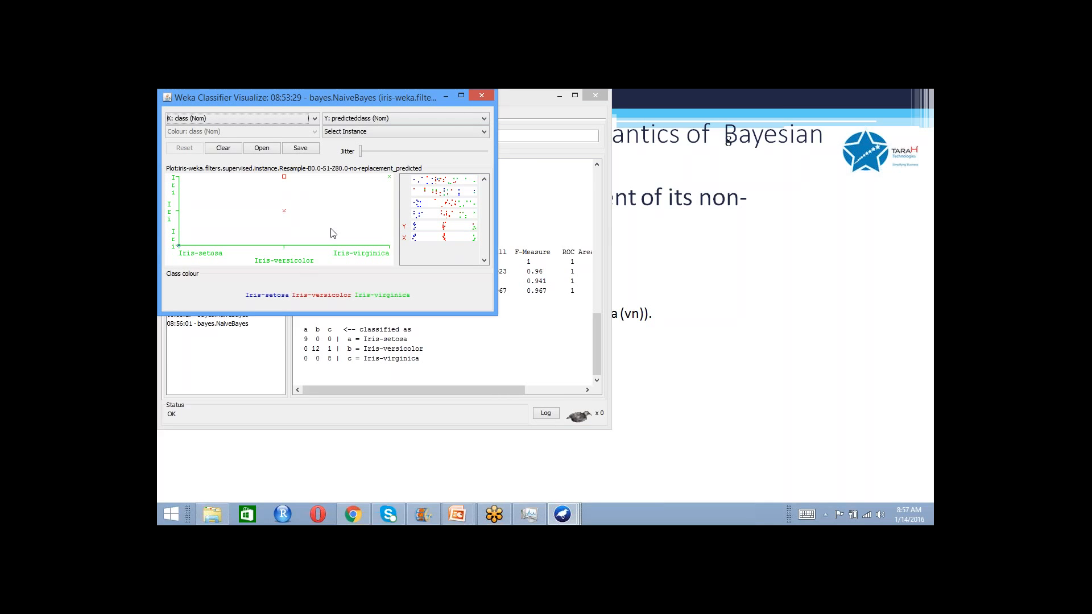
drag(425, 97, 617, 91)
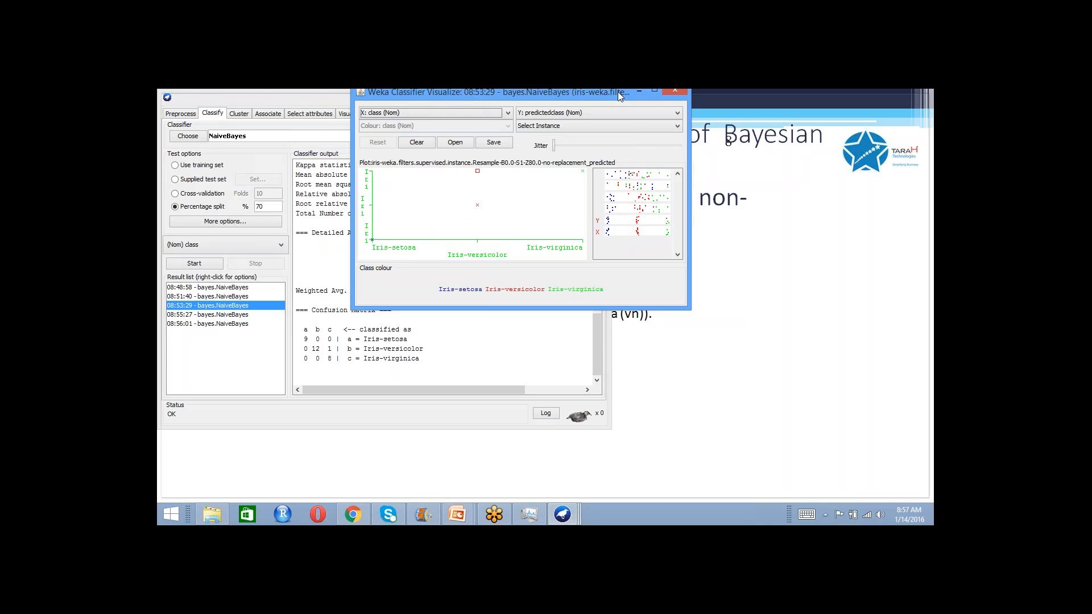
double_click(618, 94)
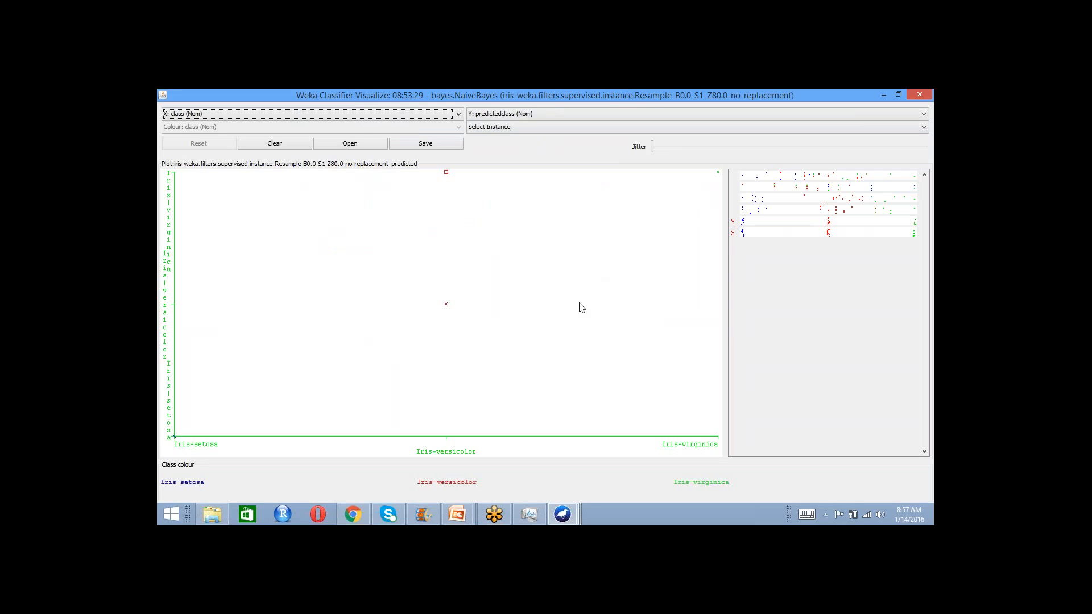
- Restore the classifier errors window to its smaller size, move it aside, and plot sepallength on the X axis
click(899, 95)
drag(367, 96, 668, 171)
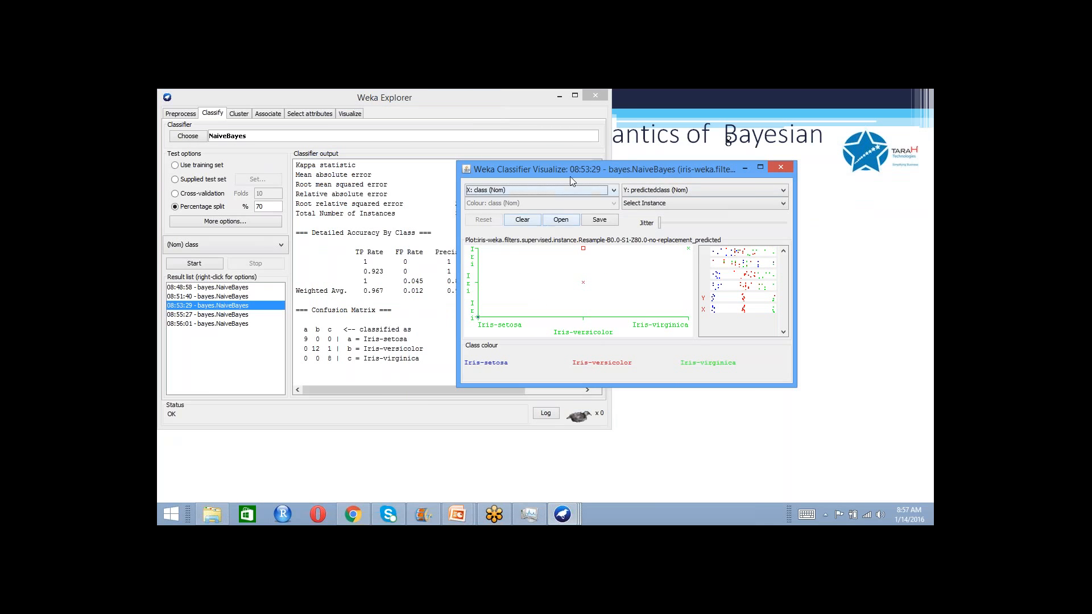
click(579, 191)
click(570, 201)
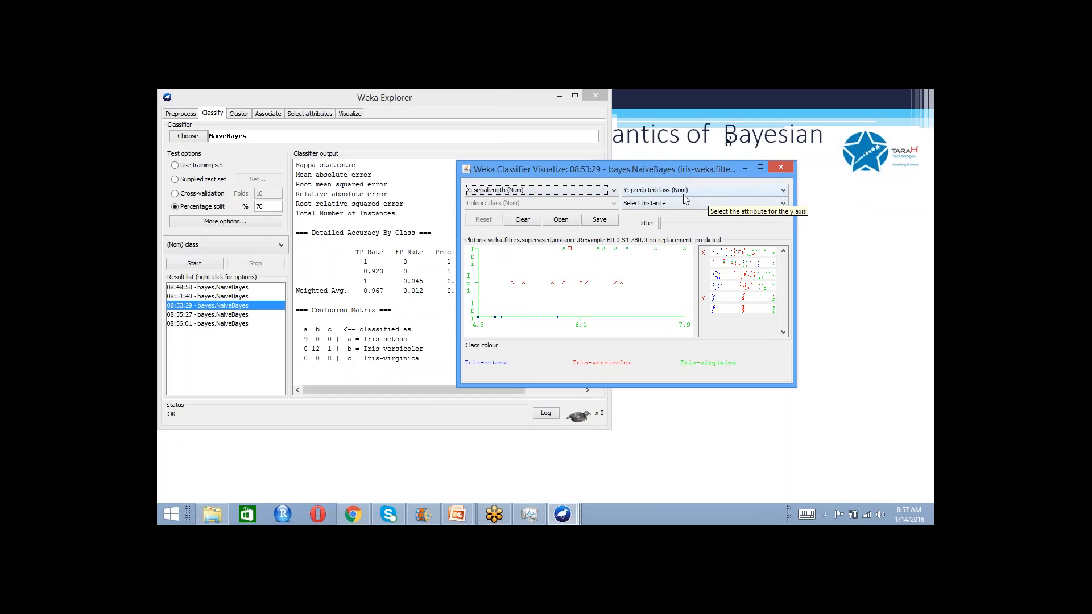
- Plot petalwidth and predictedclass in turn on the X axis, then return the X axis to class
click(576, 190)
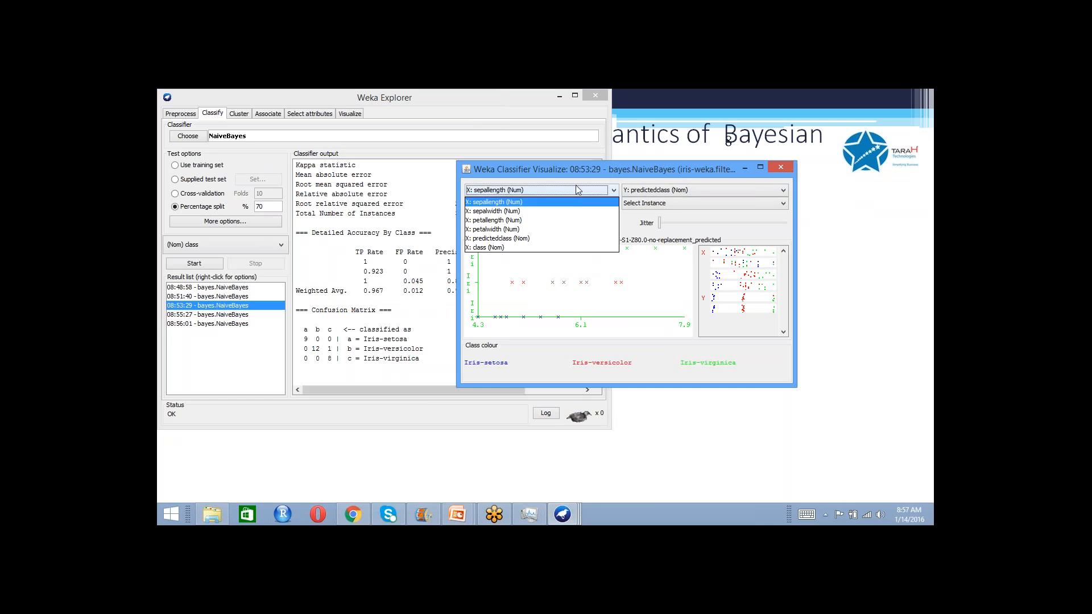
click(564, 231)
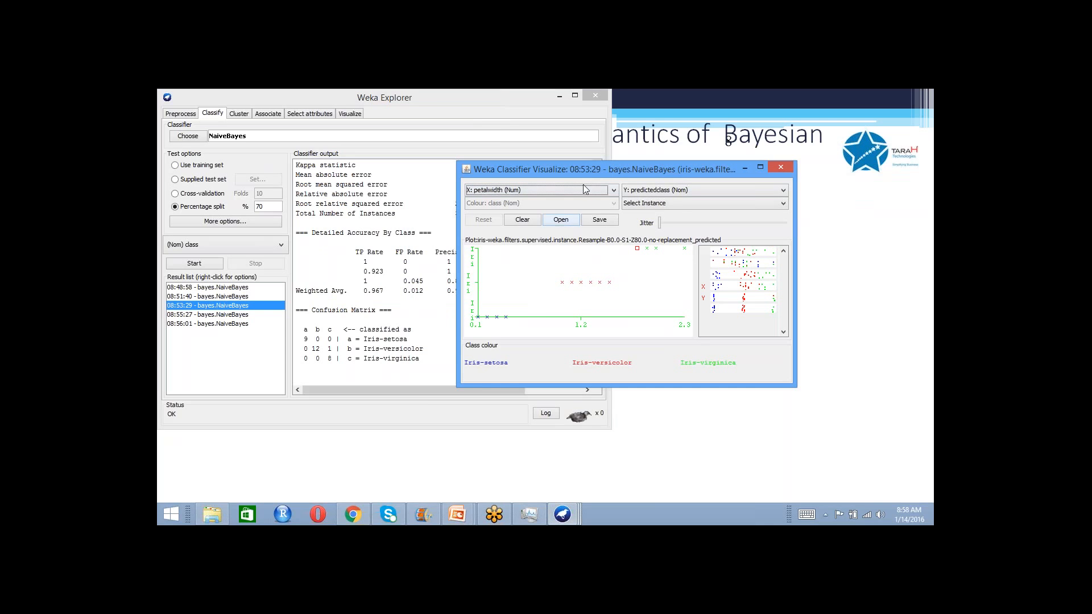
click(594, 190)
click(575, 238)
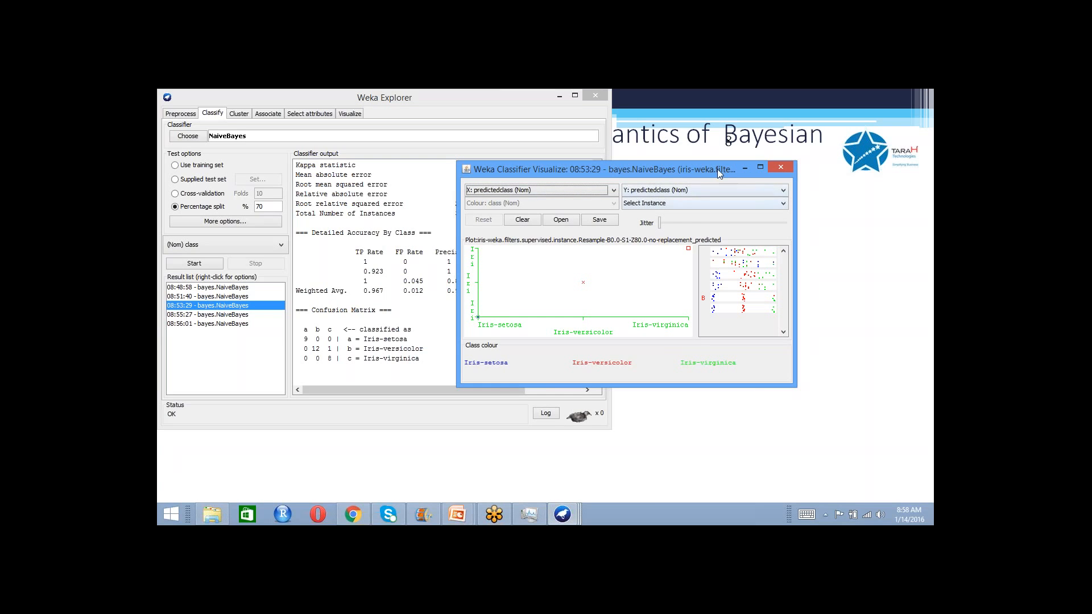
click(590, 193)
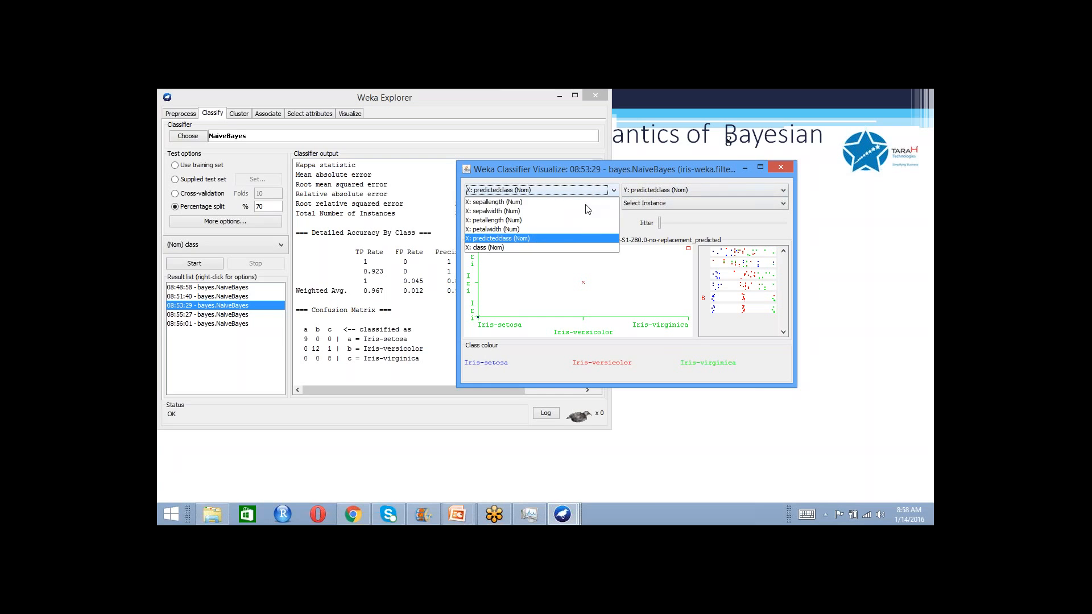
click(570, 247)
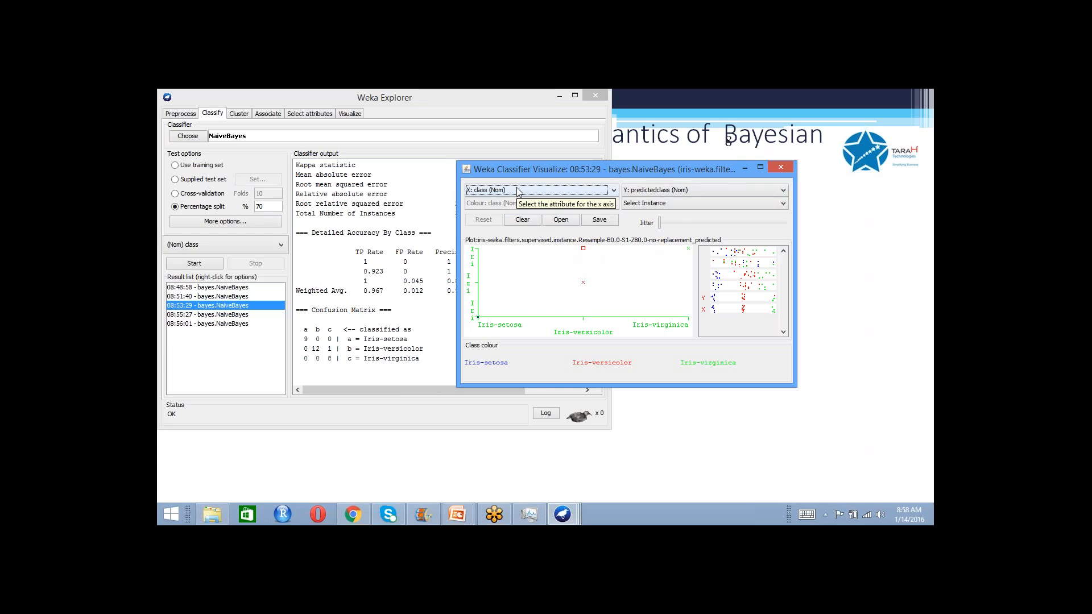
- Inspect the instance details of the misclassified Iris-versicolor point and of the correctly classified Iris-versicolor points, closing each info window
click(582, 248)
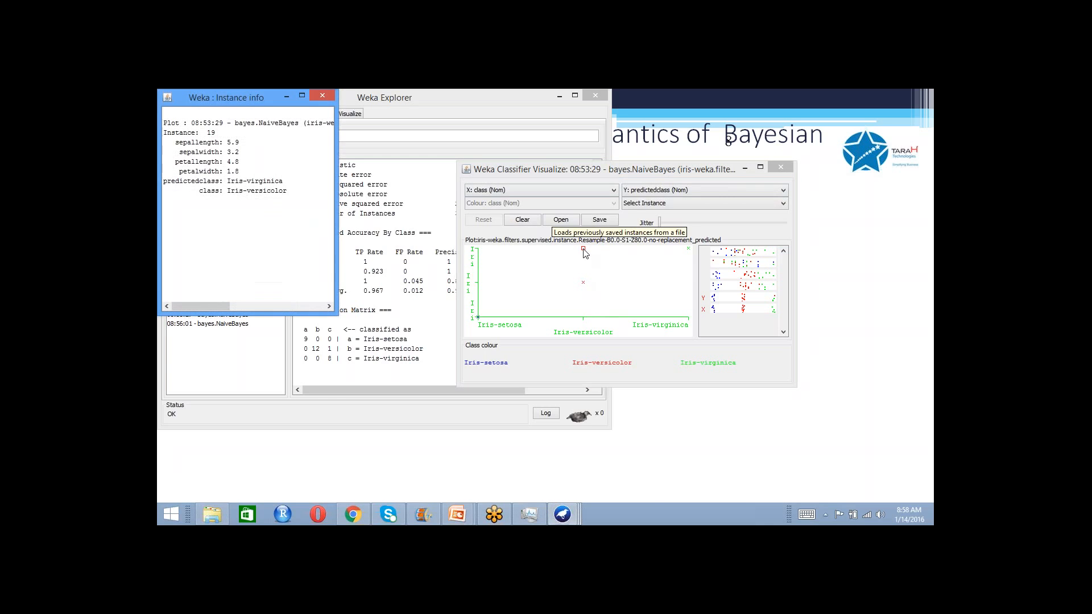
click(328, 100)
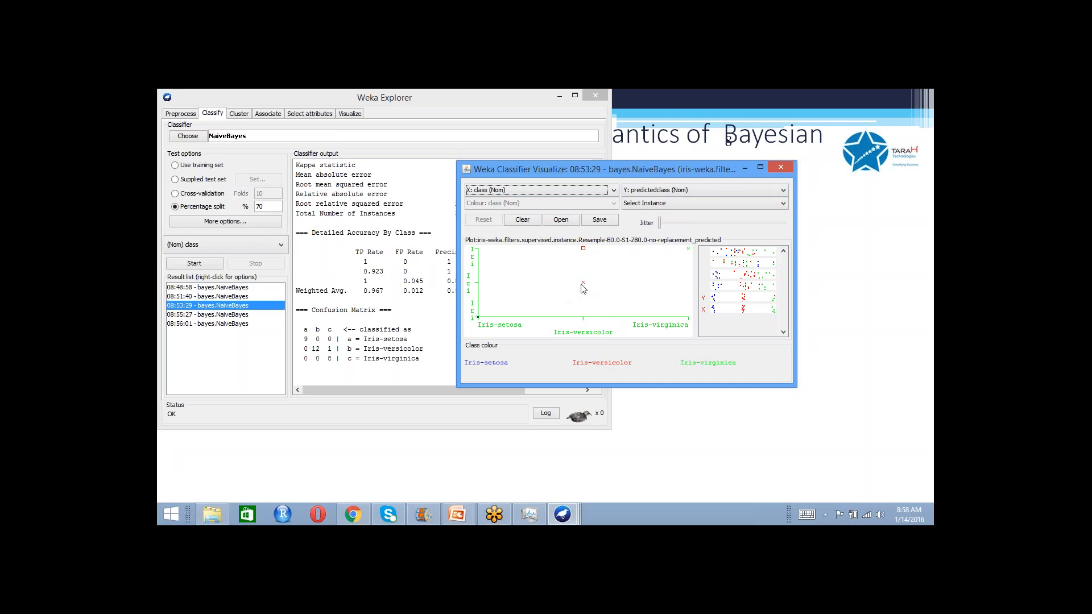
click(583, 282)
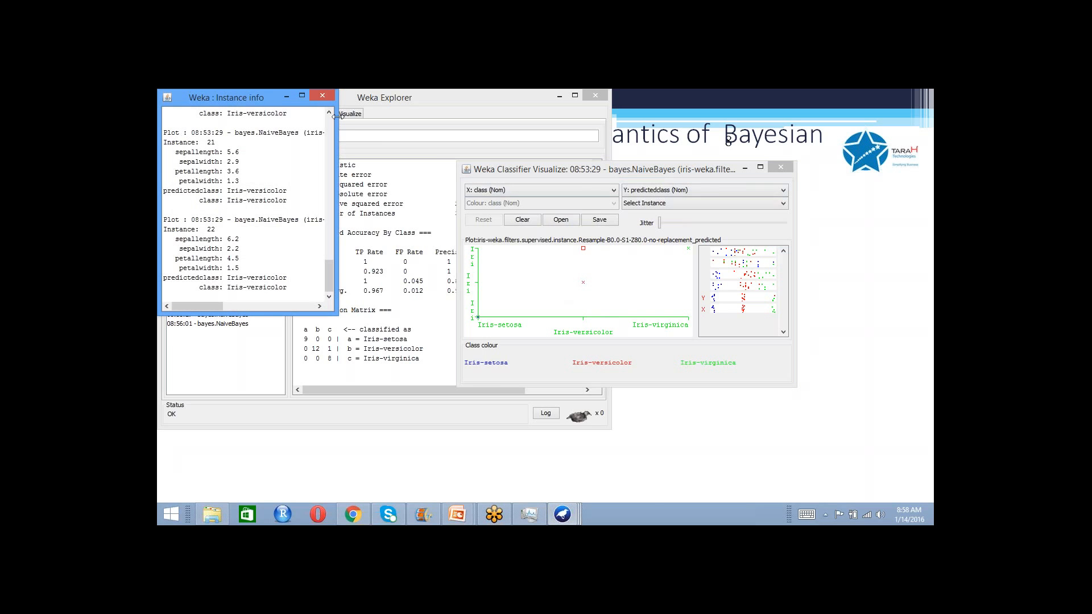
scroll(333, 134, up, 10)
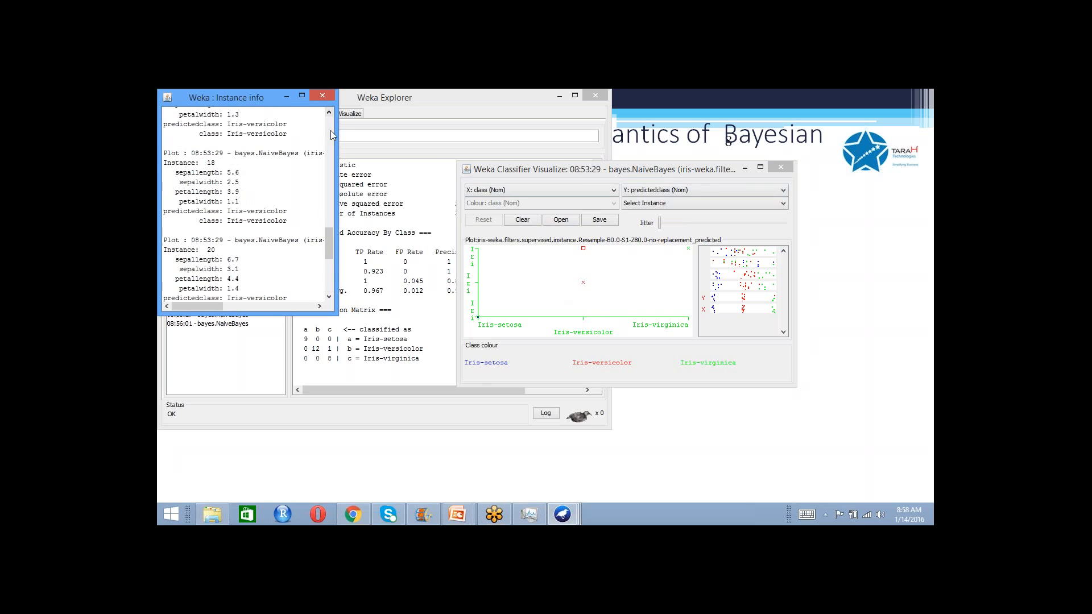
click(326, 95)
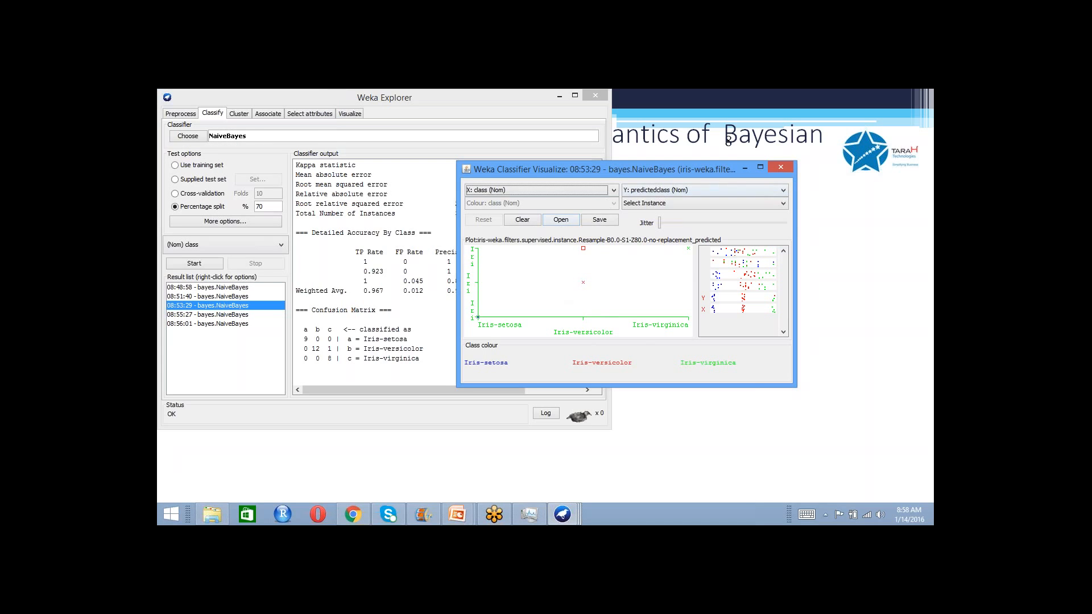
- Close the classifier errors plot, the Explorer and the GUI Chooser to end the Weka session
drag(661, 179, 564, 189)
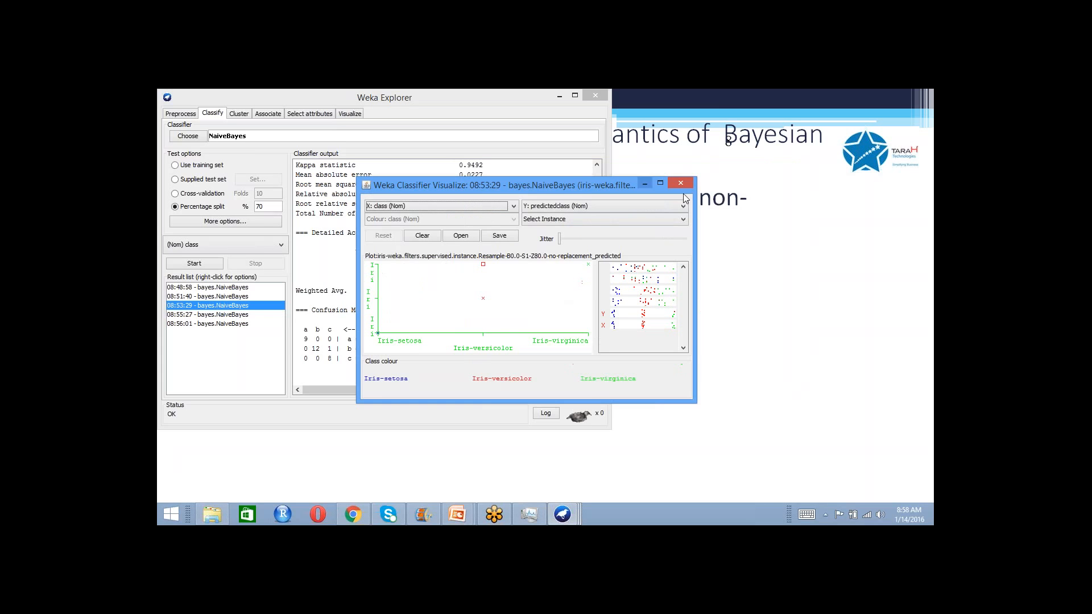
click(682, 182)
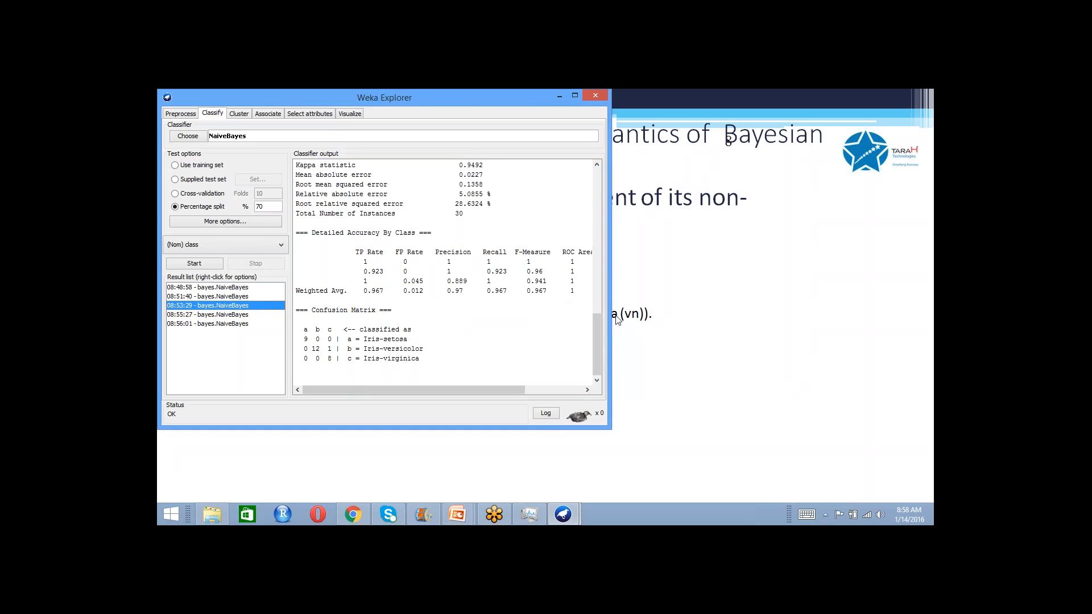
click(600, 94)
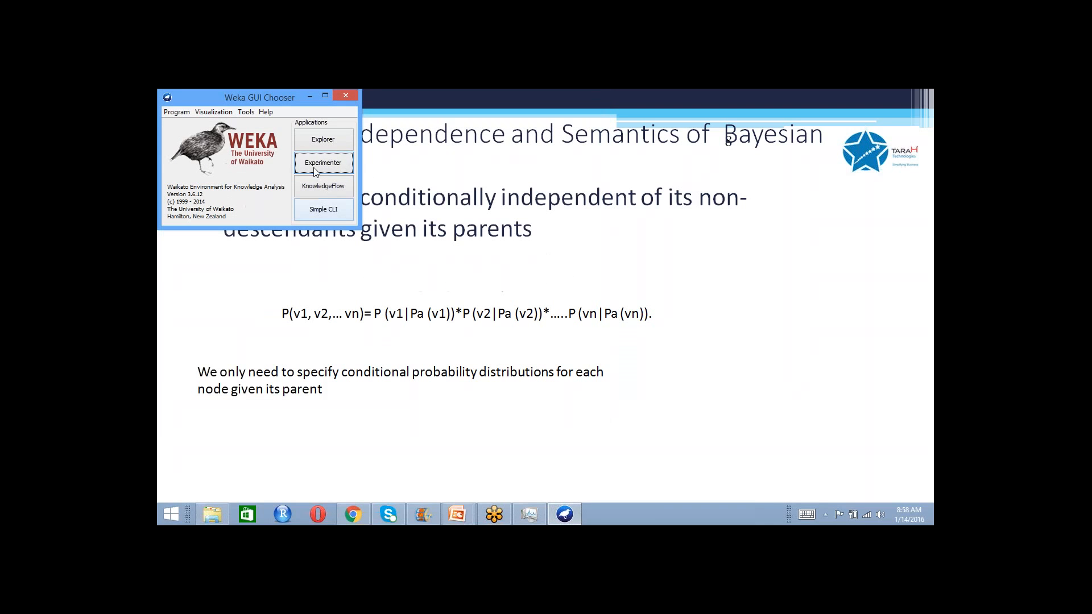
click(344, 95)
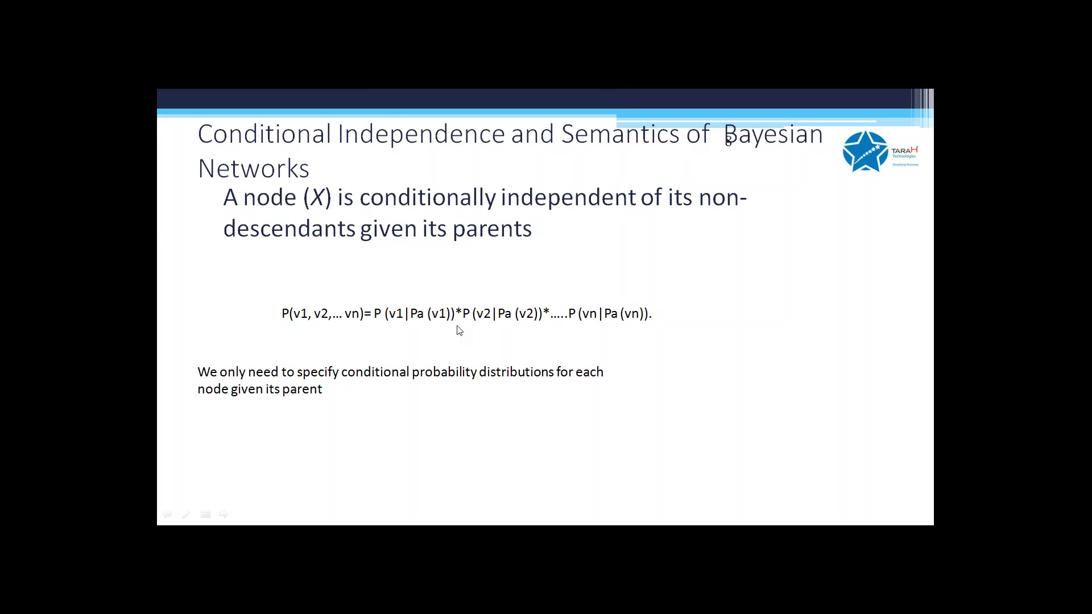
- Relaunch Weka 3.6 from the desktop and open a fresh Explorer
key(alt+Tab)
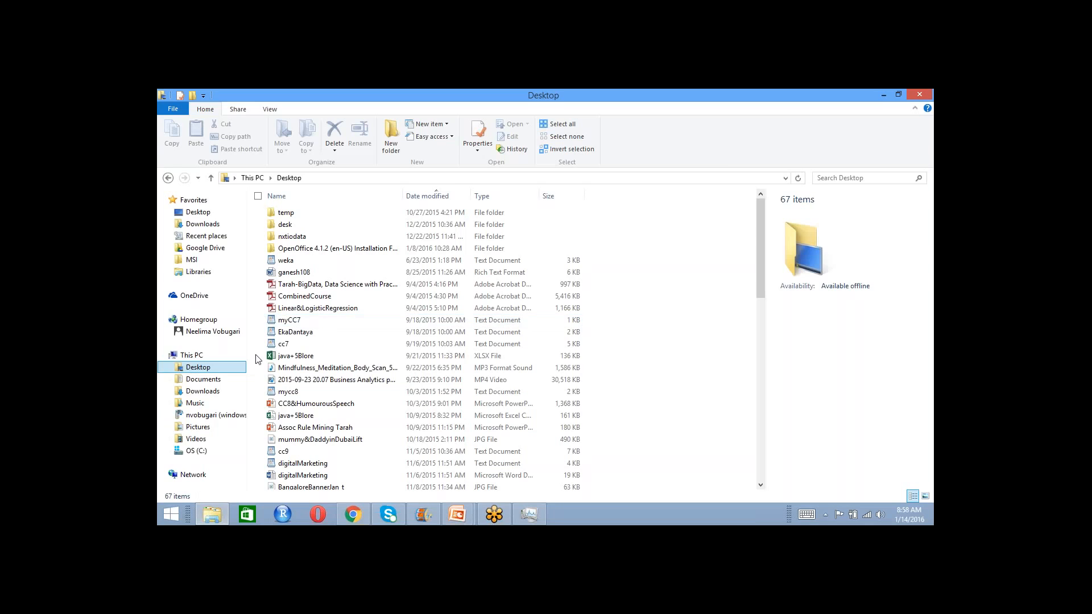
key(super+d)
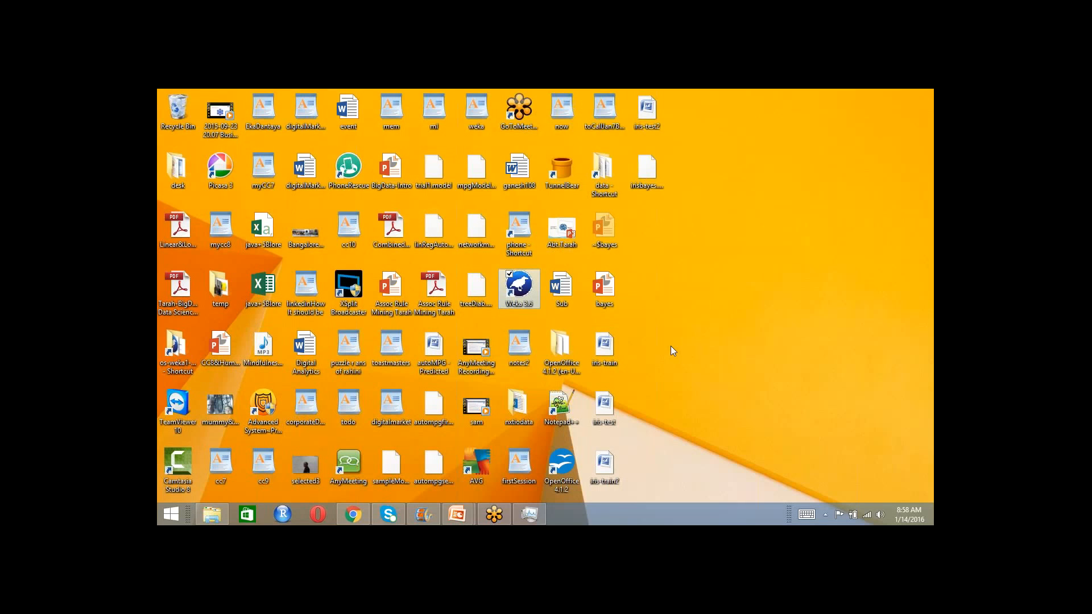
click(682, 377)
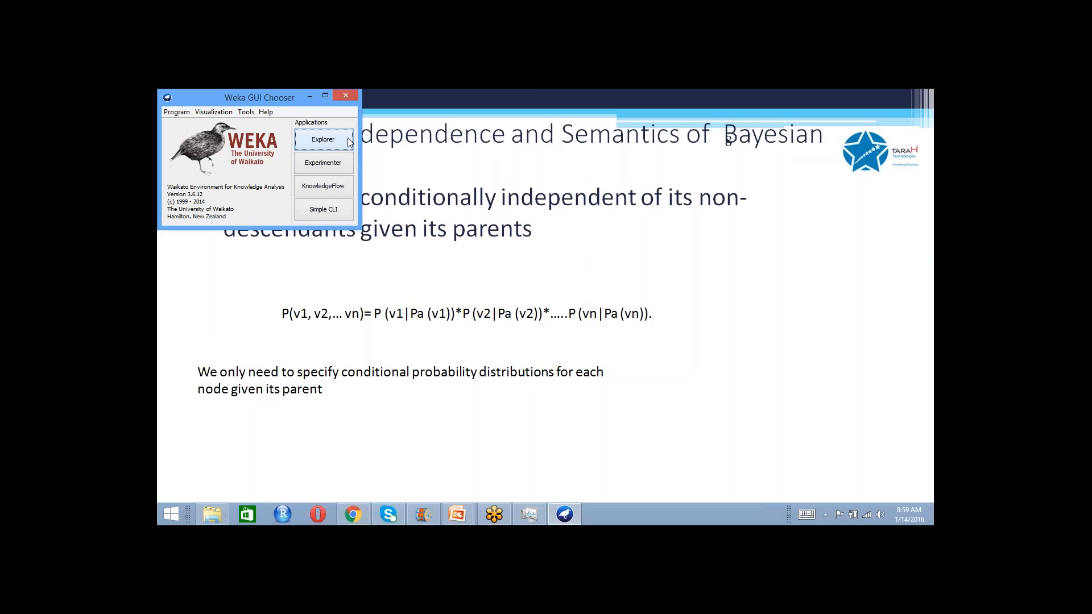
click(349, 141)
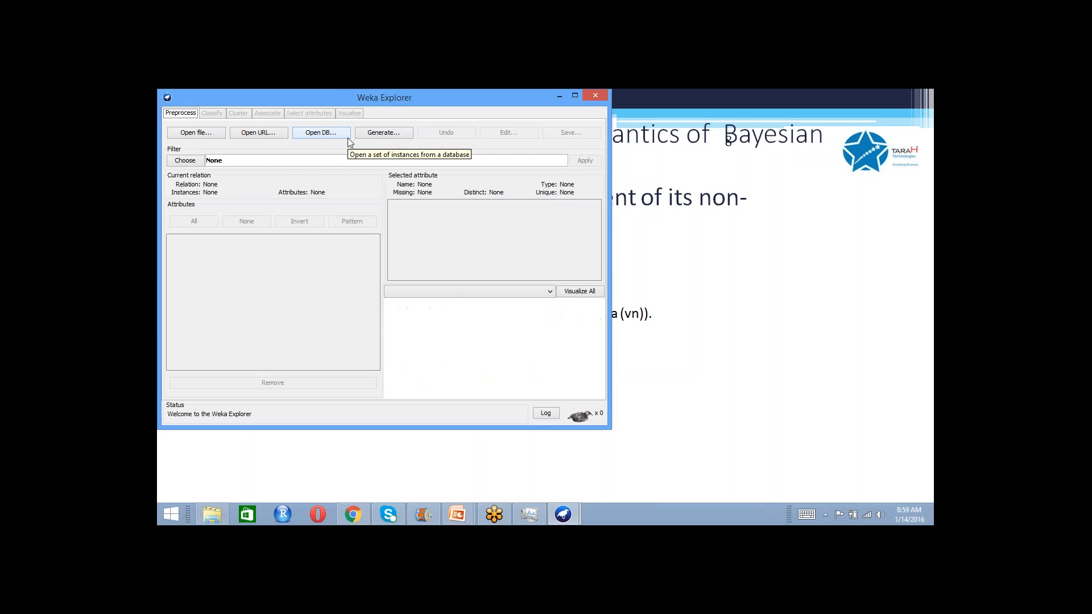
- Load the iris-train.arff dataset from the Desktop
click(220, 132)
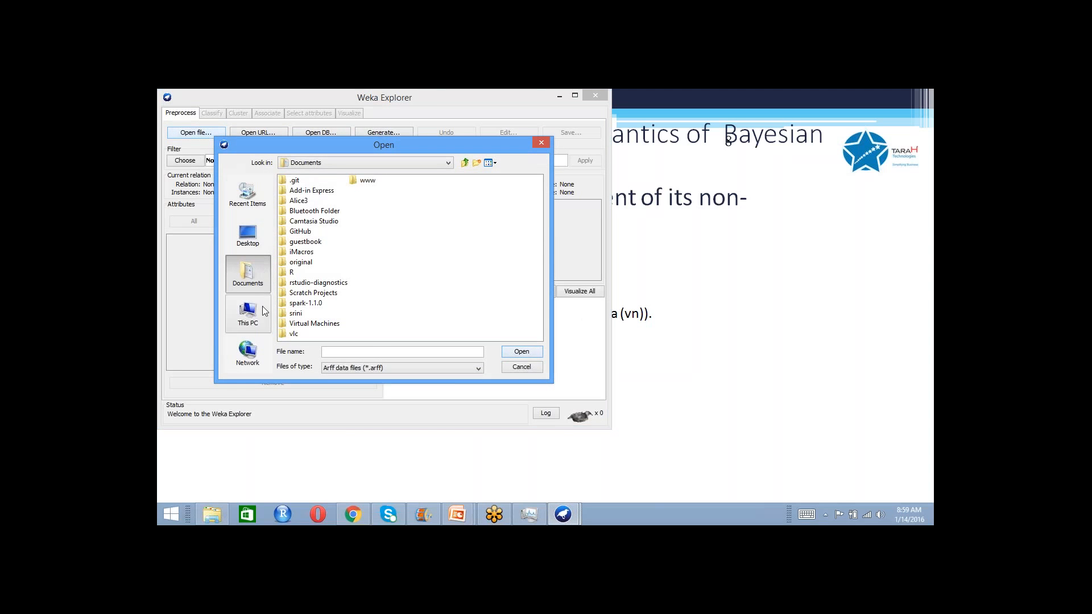
click(251, 233)
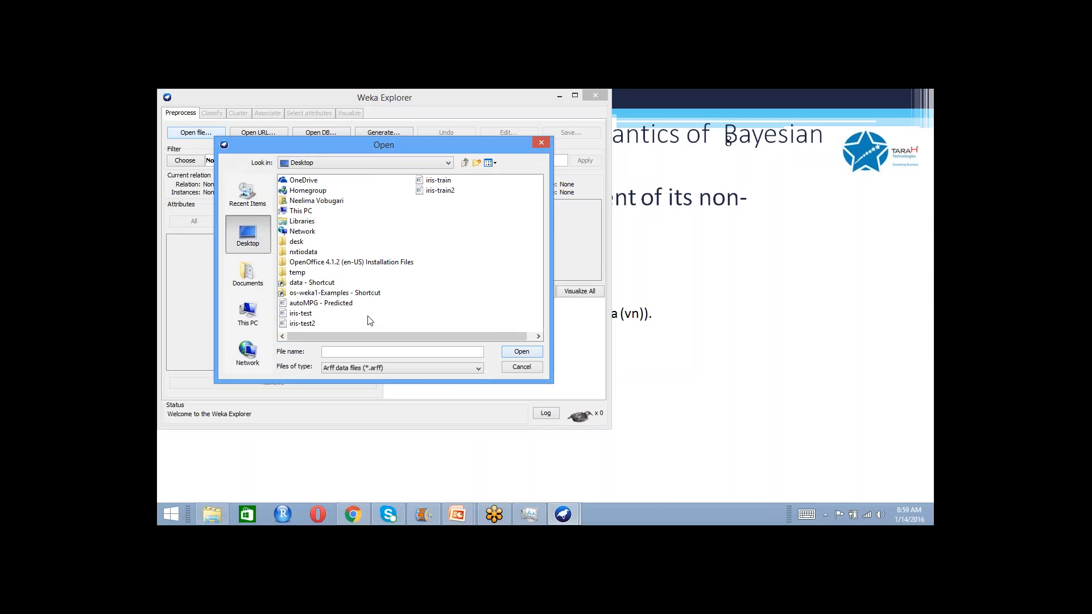
click(444, 181)
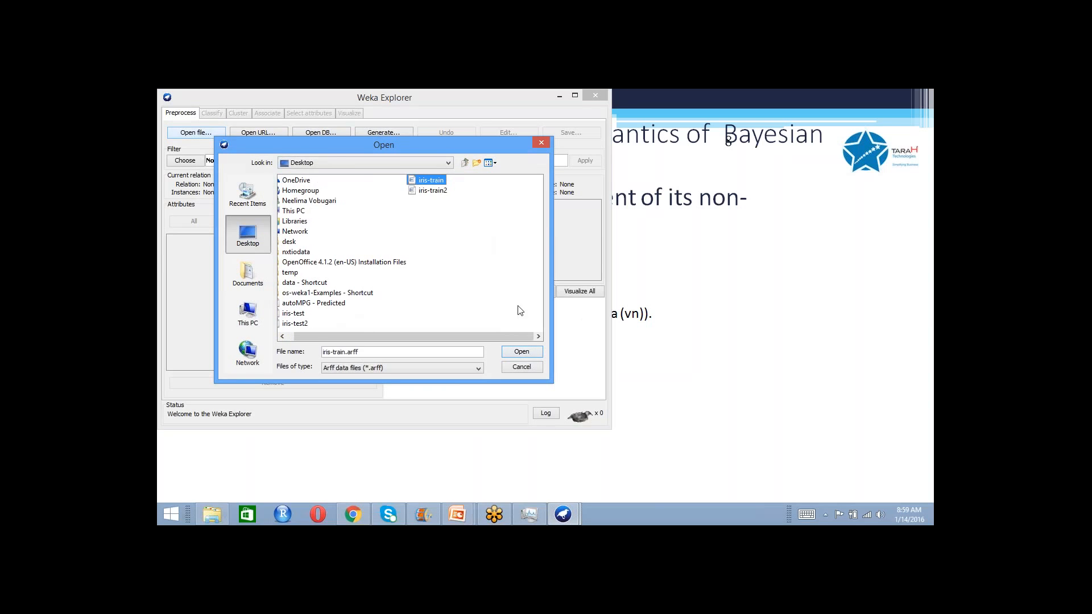
click(520, 353)
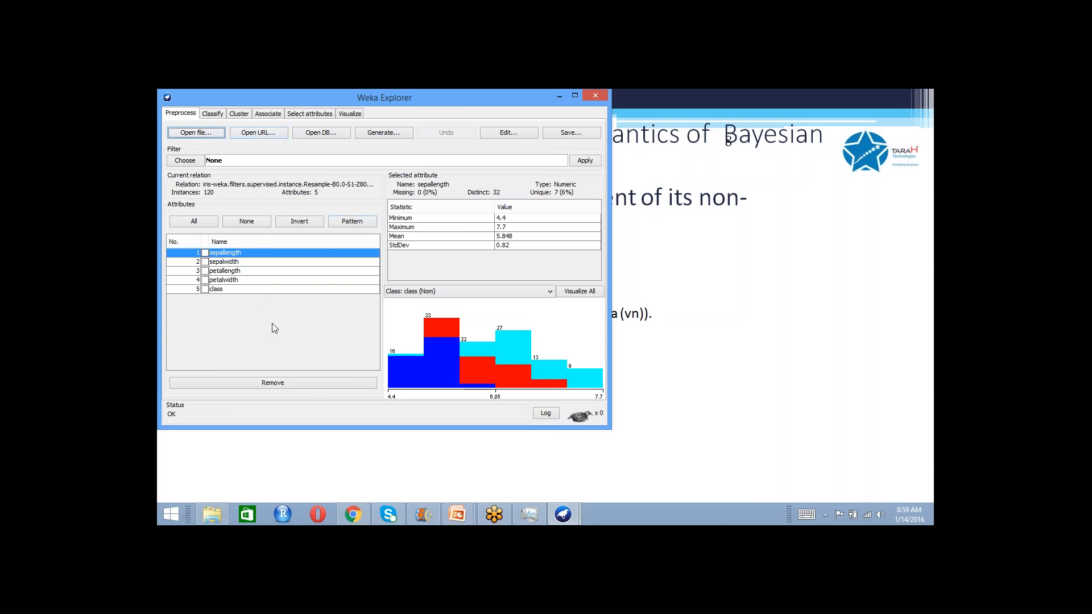
- Load the saved classifier model irisbayes.model from the Desktop and review its model information and attribute statistics
click(219, 114)
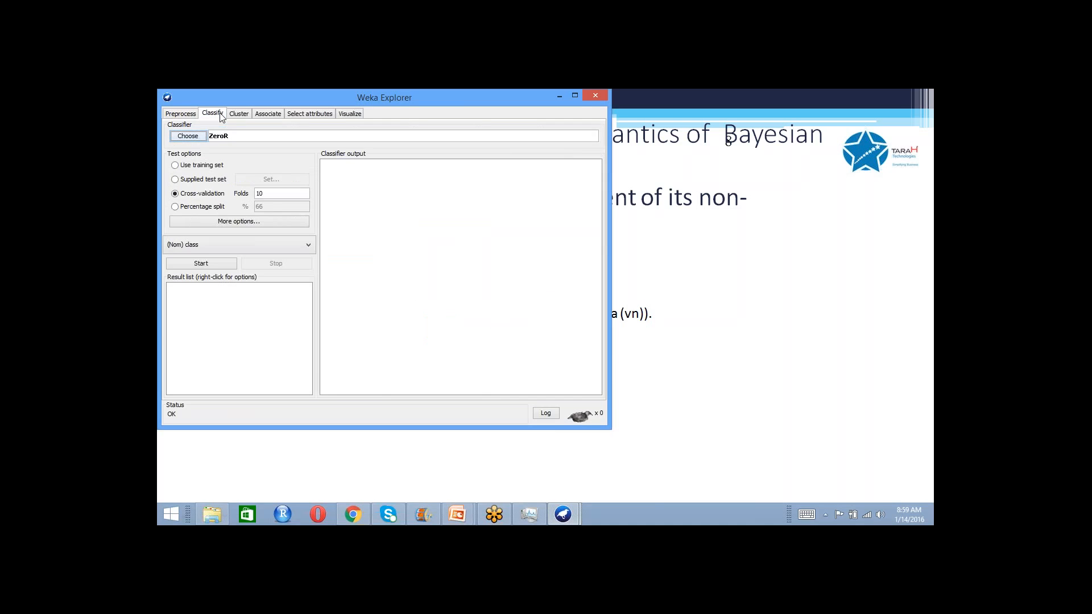
right_click(262, 303)
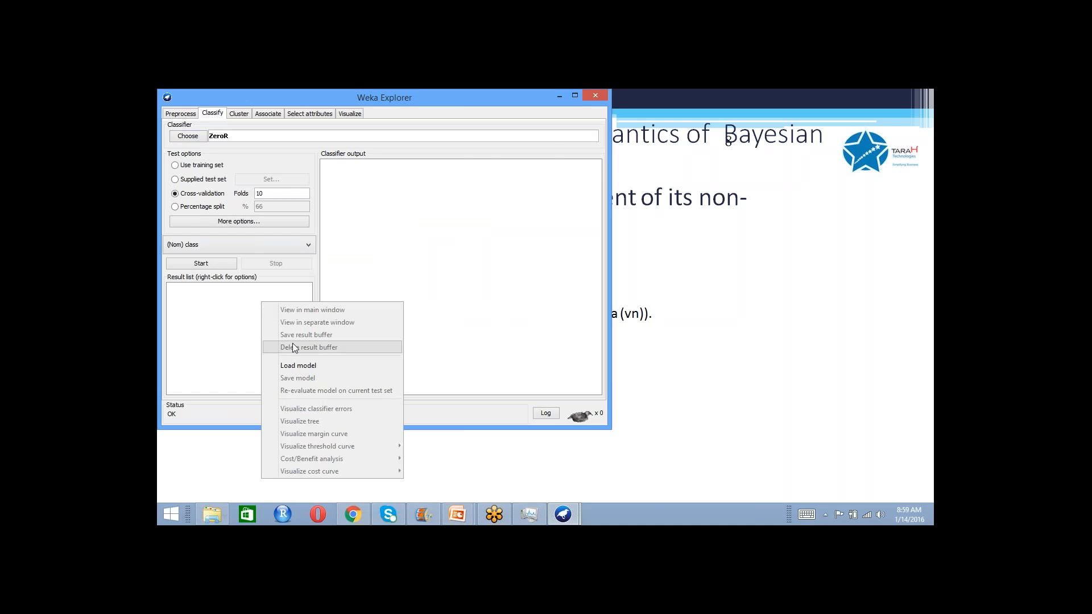
click(296, 366)
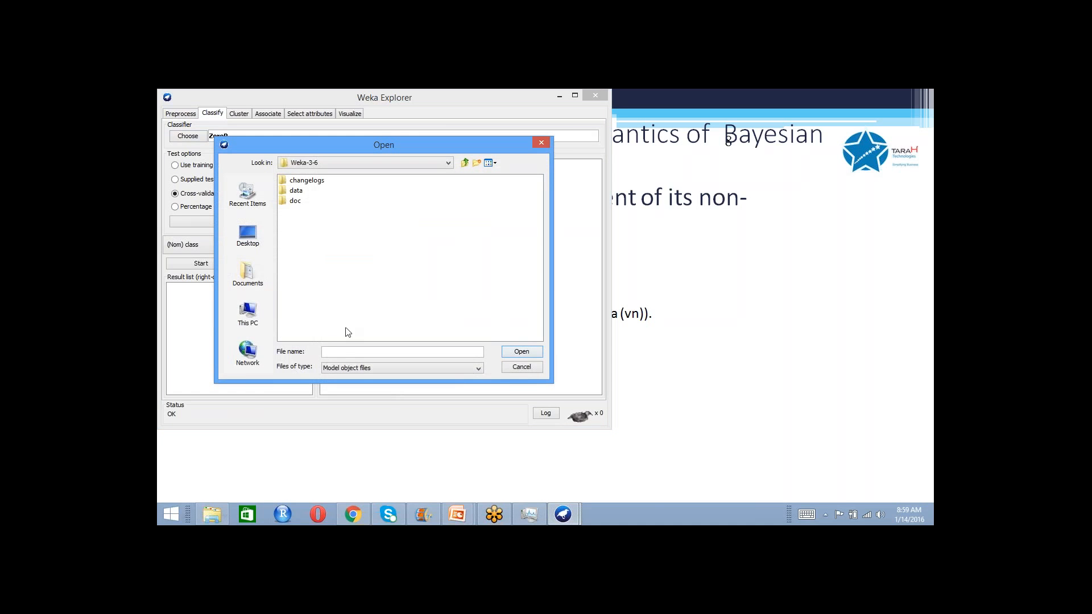
click(248, 235)
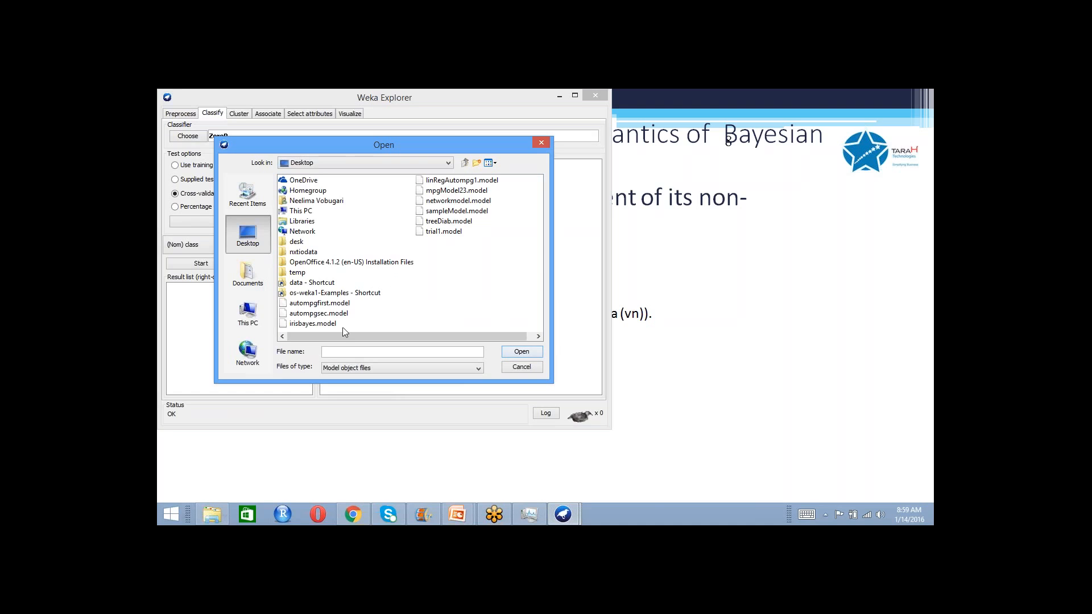
click(326, 324)
click(524, 350)
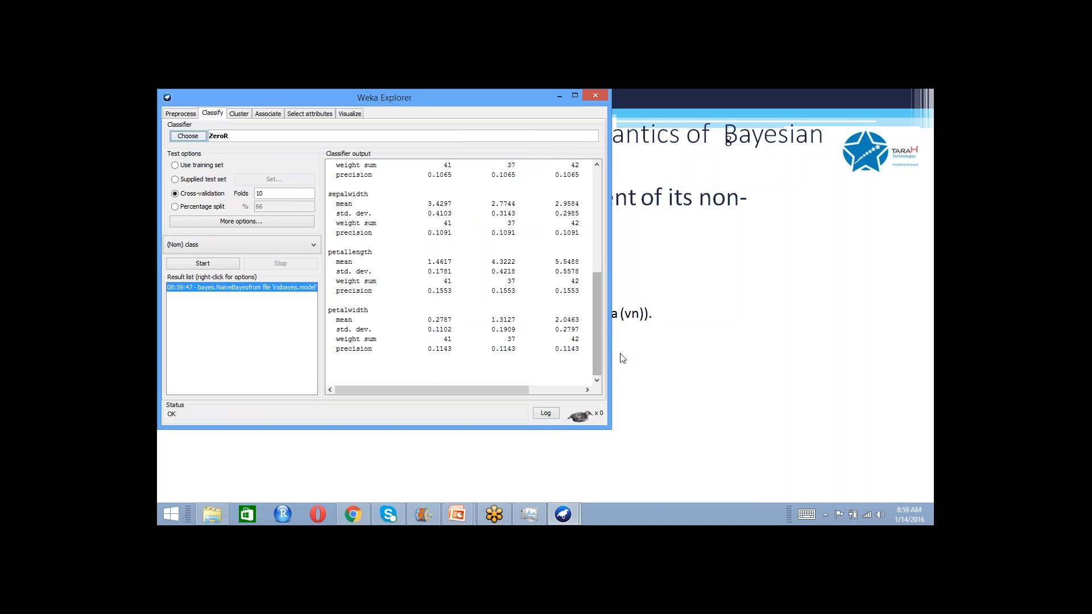
drag(596, 359, 602, 173)
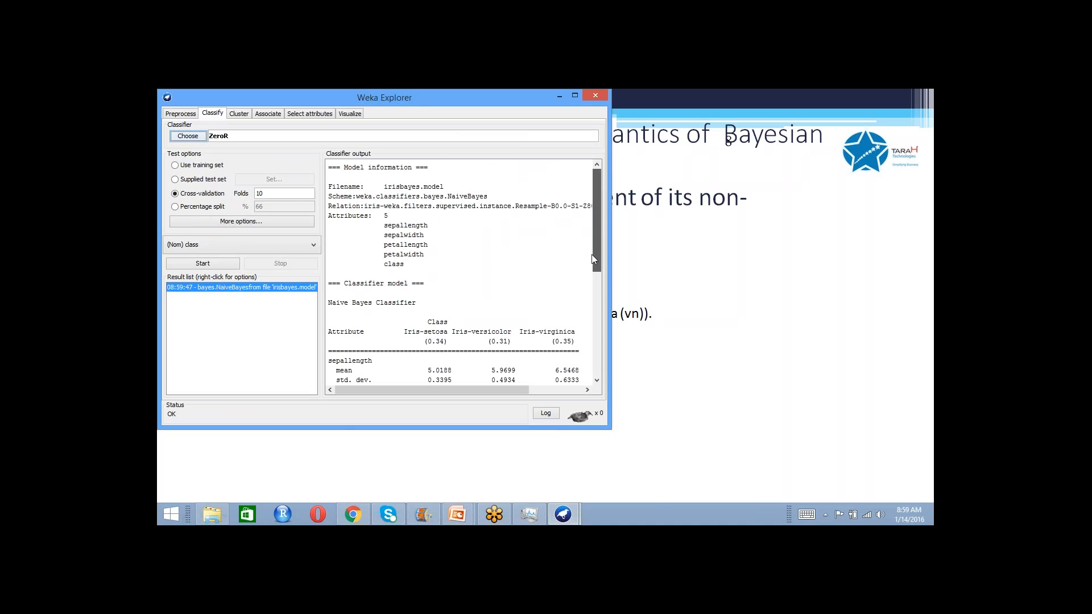
drag(595, 254, 598, 378)
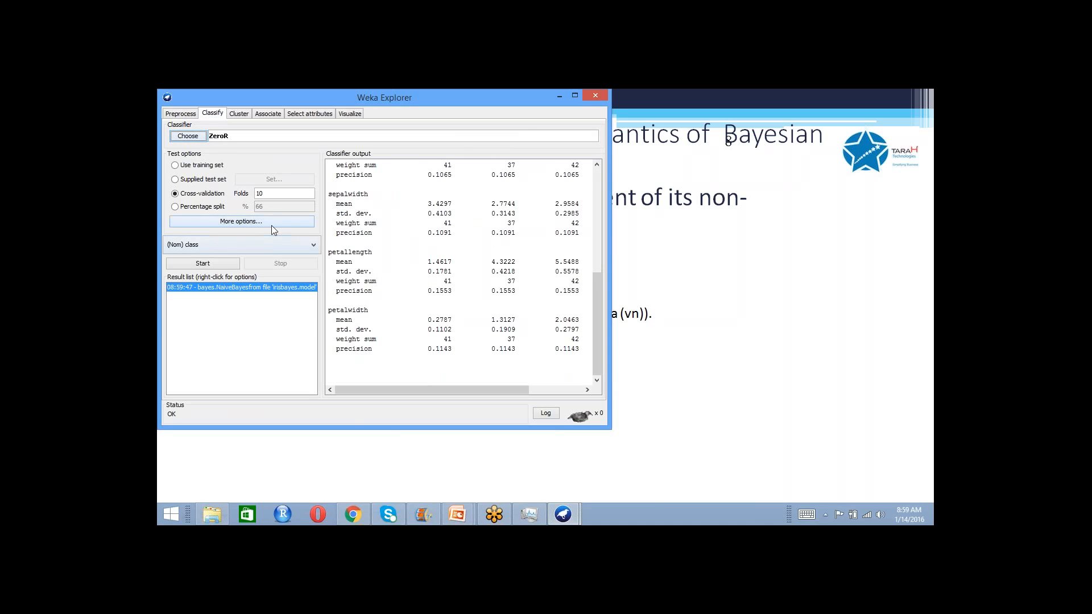
- Switch the test option to a supplied test set and load iris-test from the Desktop as the test data
click(198, 182)
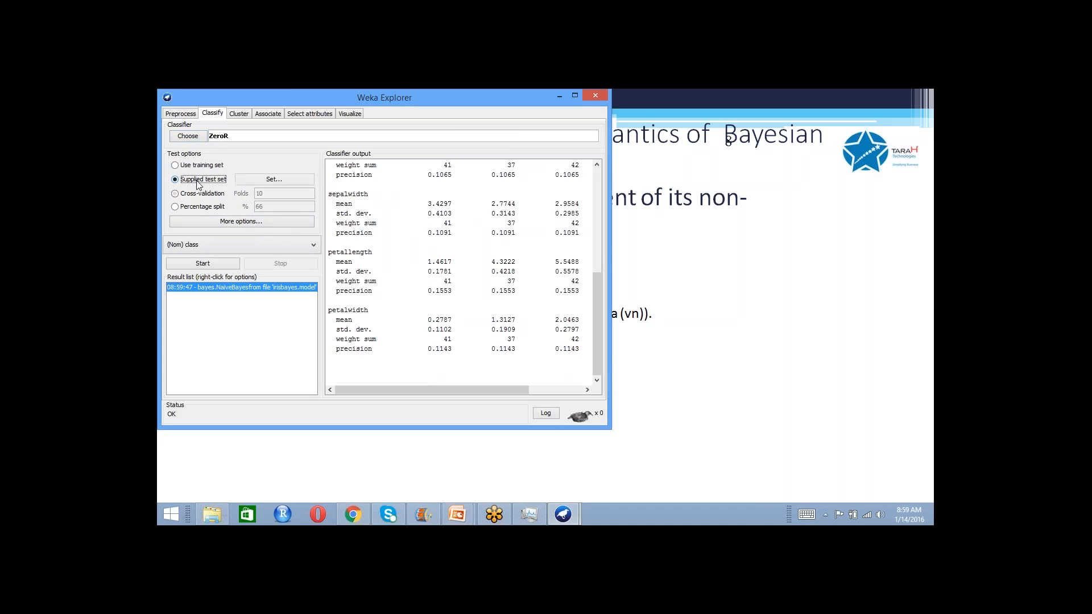
click(264, 180)
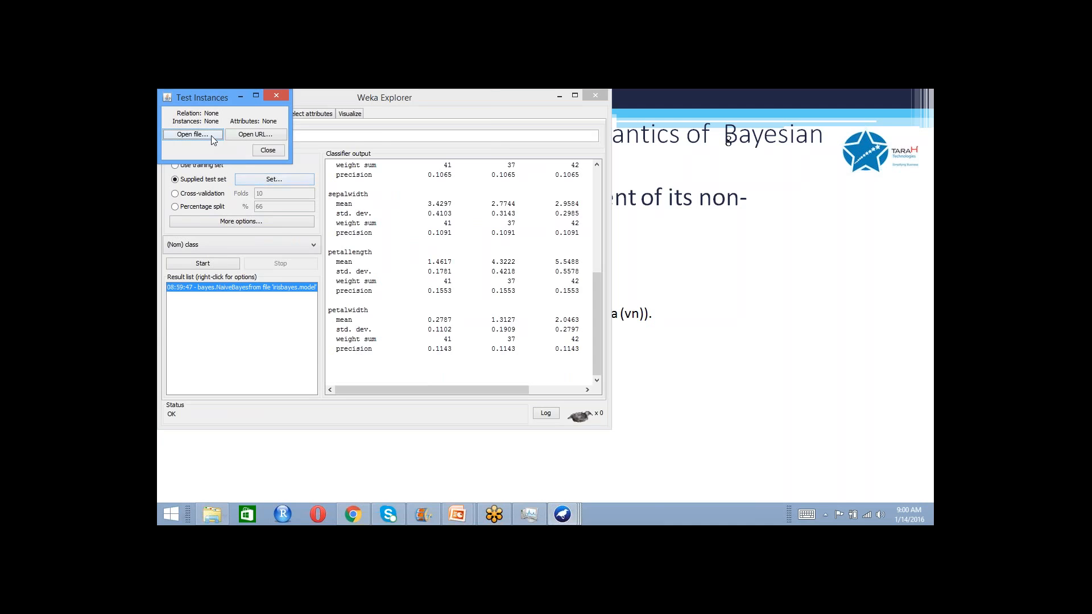
click(210, 135)
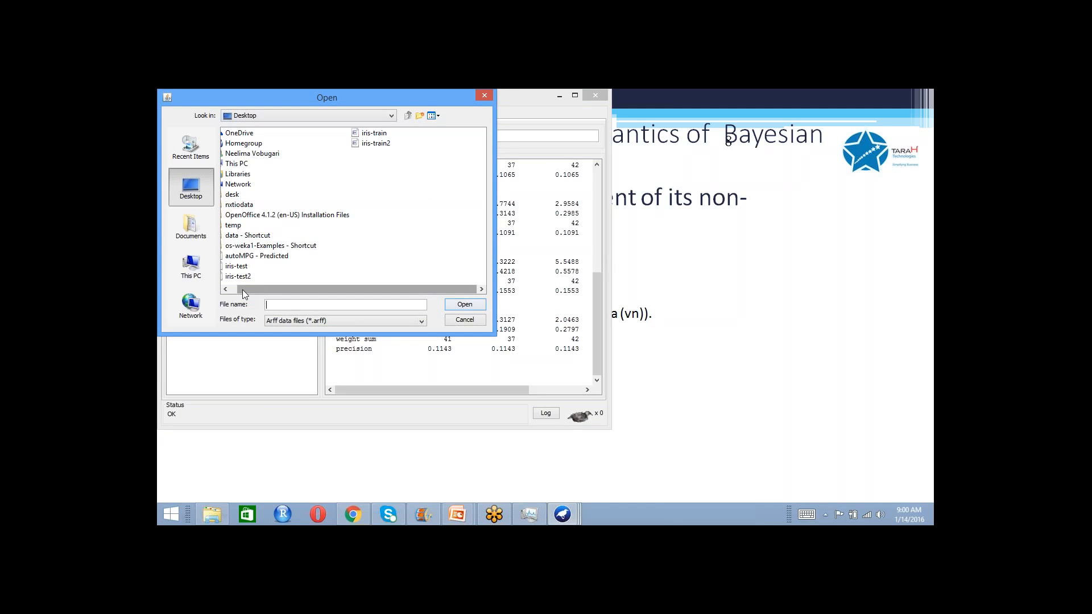
click(232, 267)
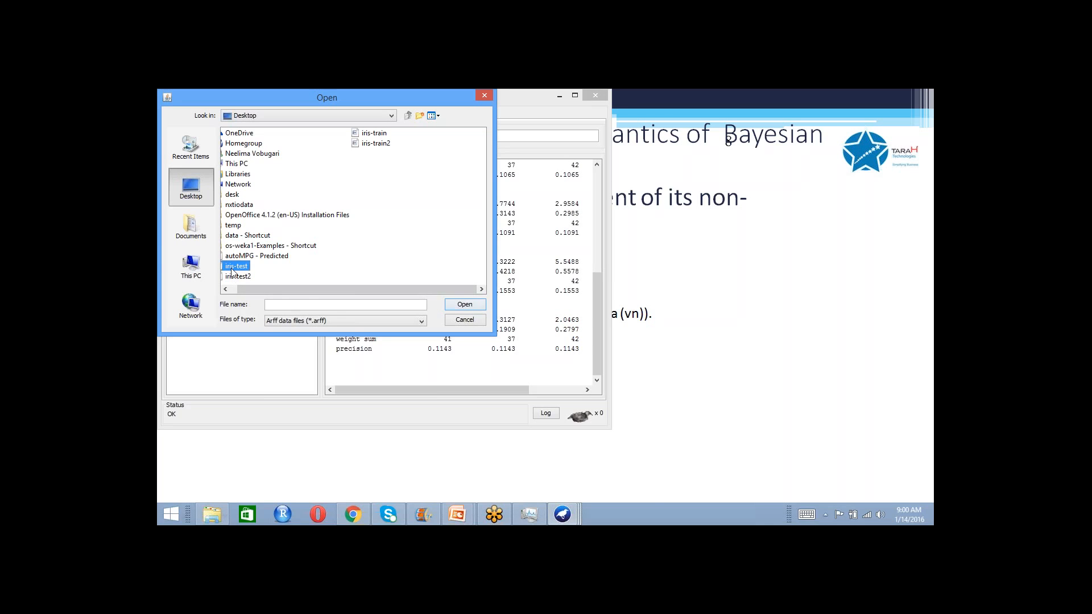
click(472, 305)
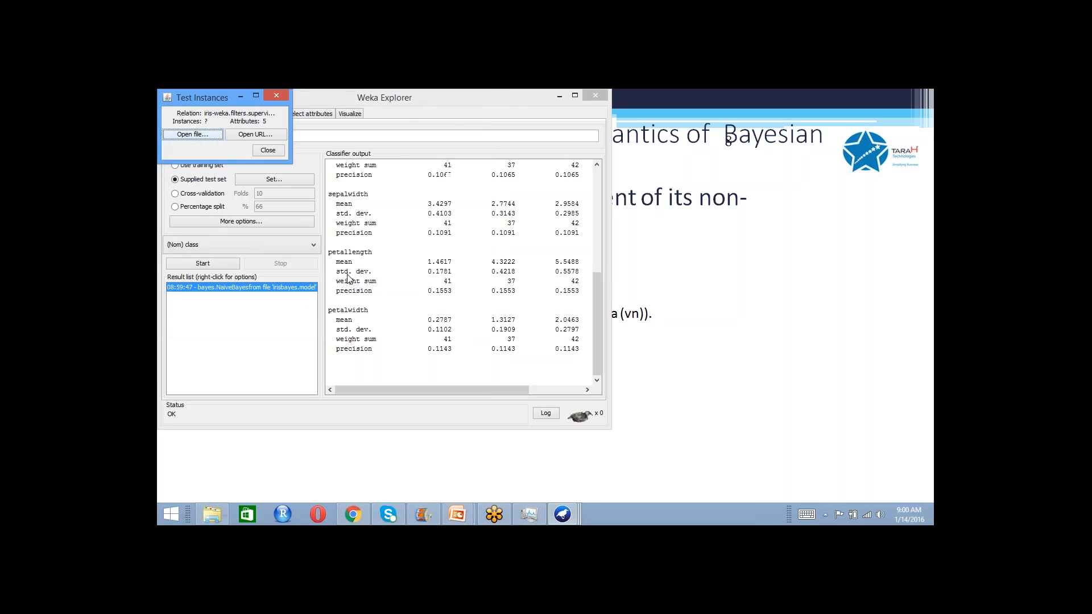
click(270, 154)
- Choose the NaiveBayes classifier from the bayes group and run it on the supplied test set
click(196, 137)
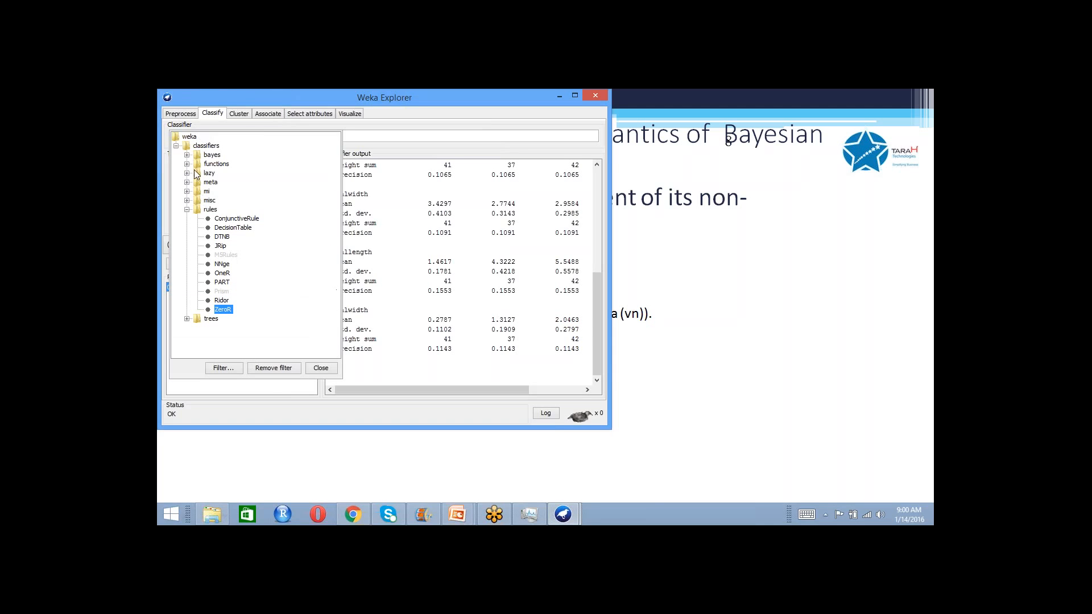
click(187, 156)
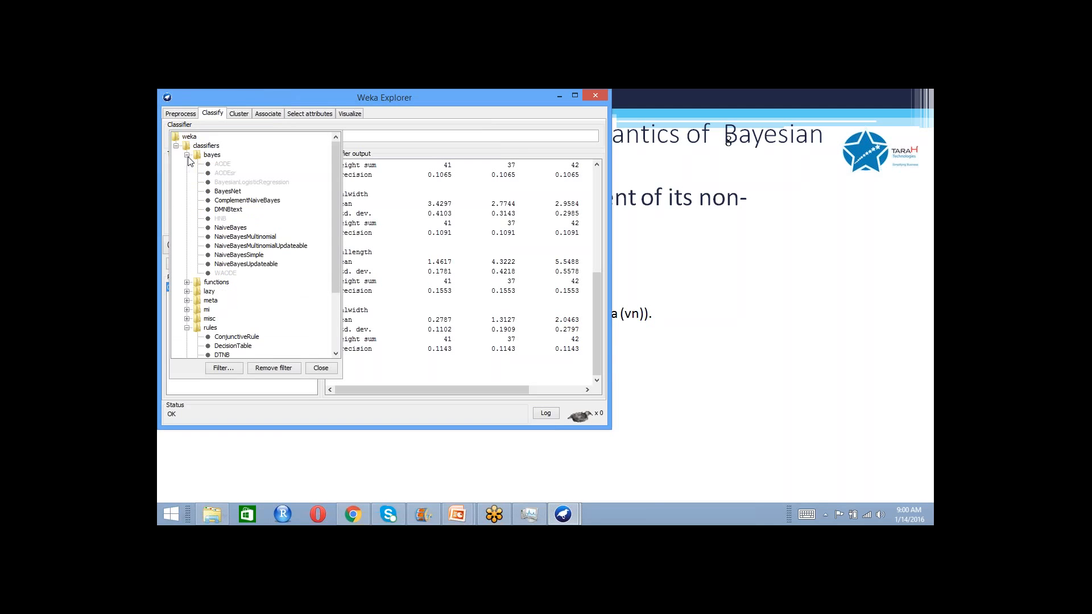
click(230, 228)
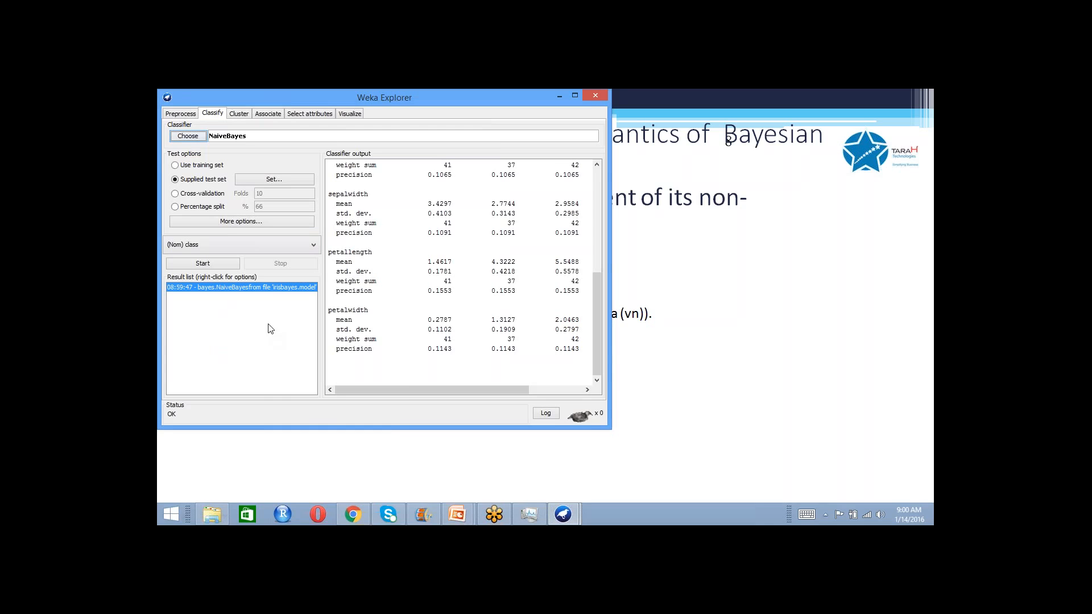
right_click(268, 291)
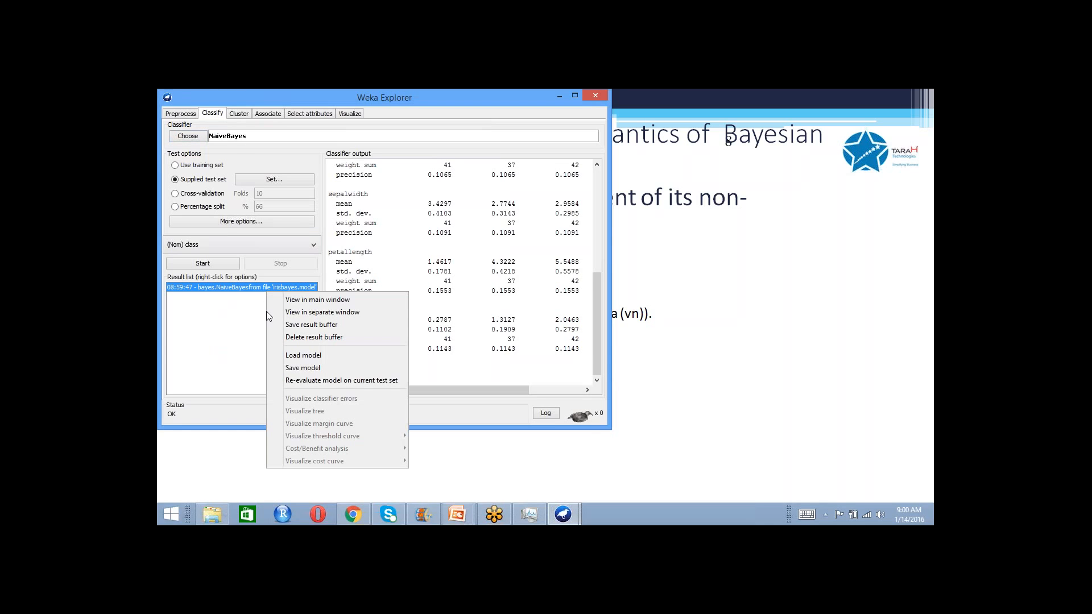
click(224, 339)
click(182, 265)
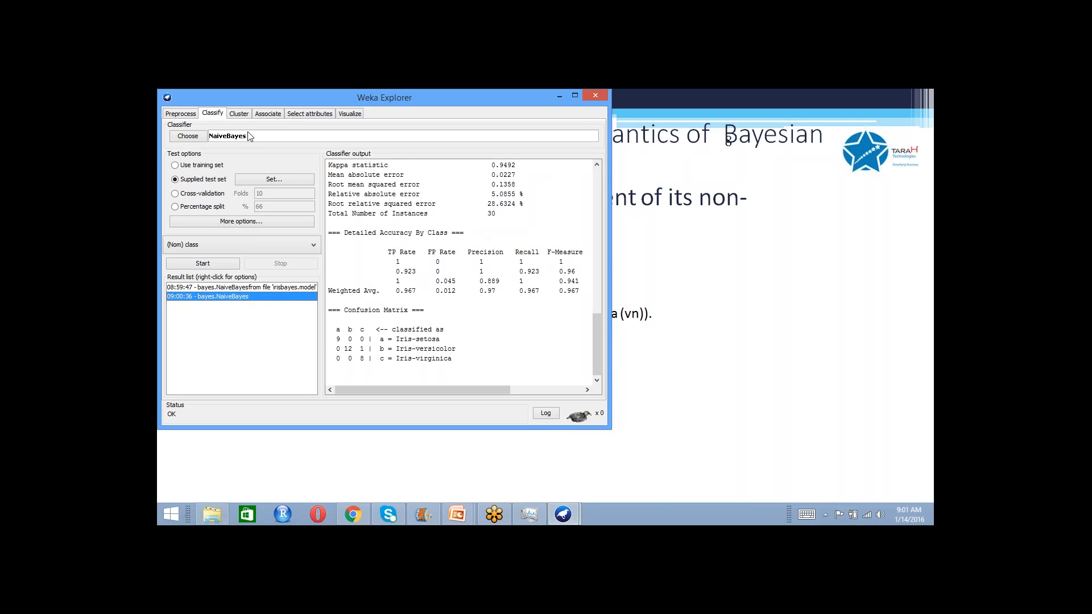
- Load the full iris dataset from the data folder reached through its Desktop shortcut
click(192, 115)
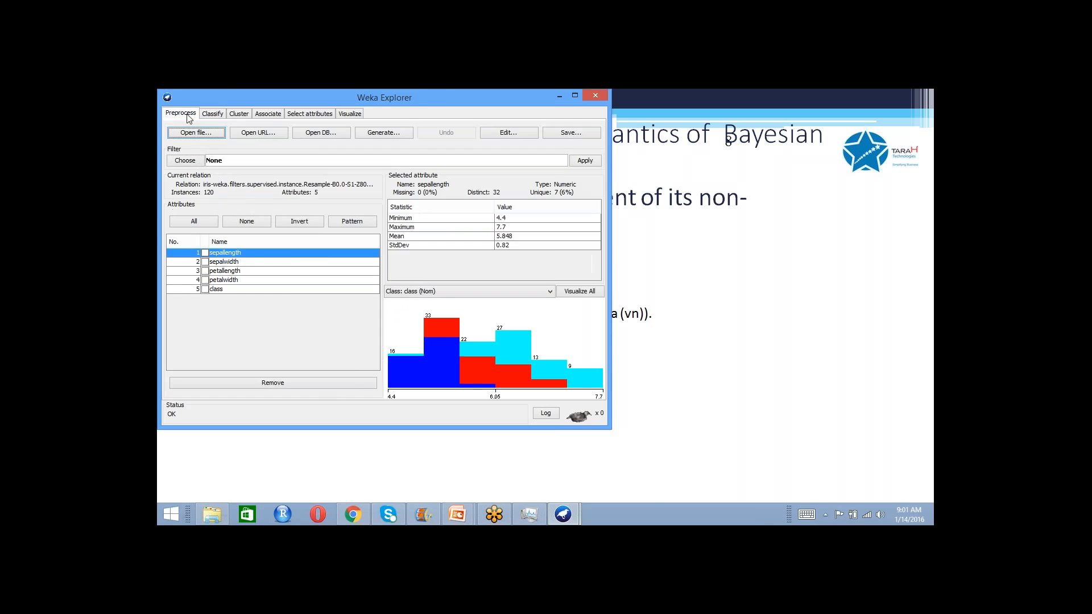
click(188, 132)
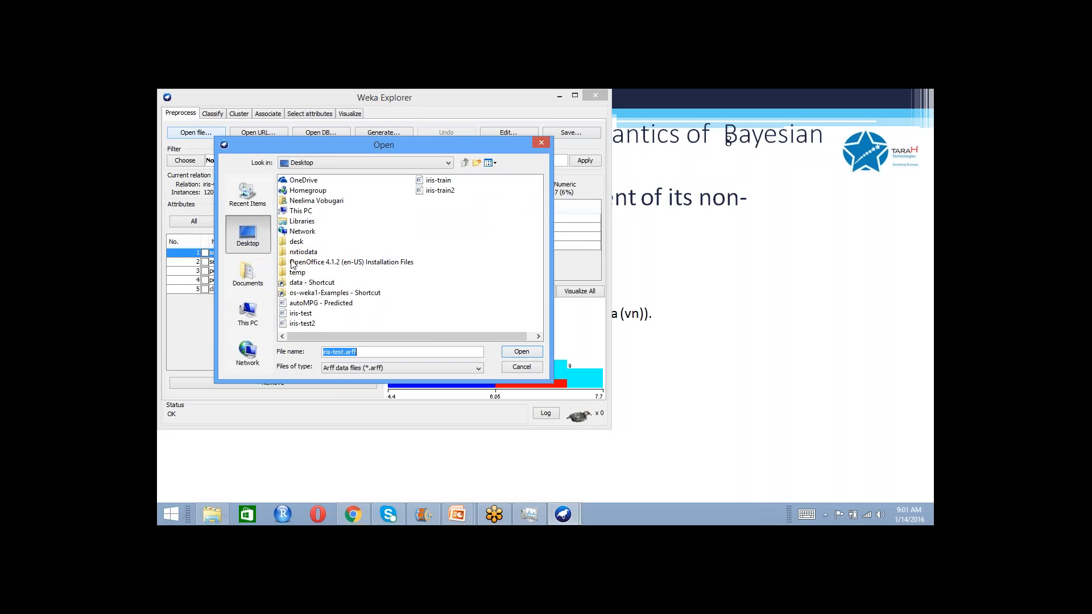
double_click(292, 282)
click(295, 273)
double_click(295, 273)
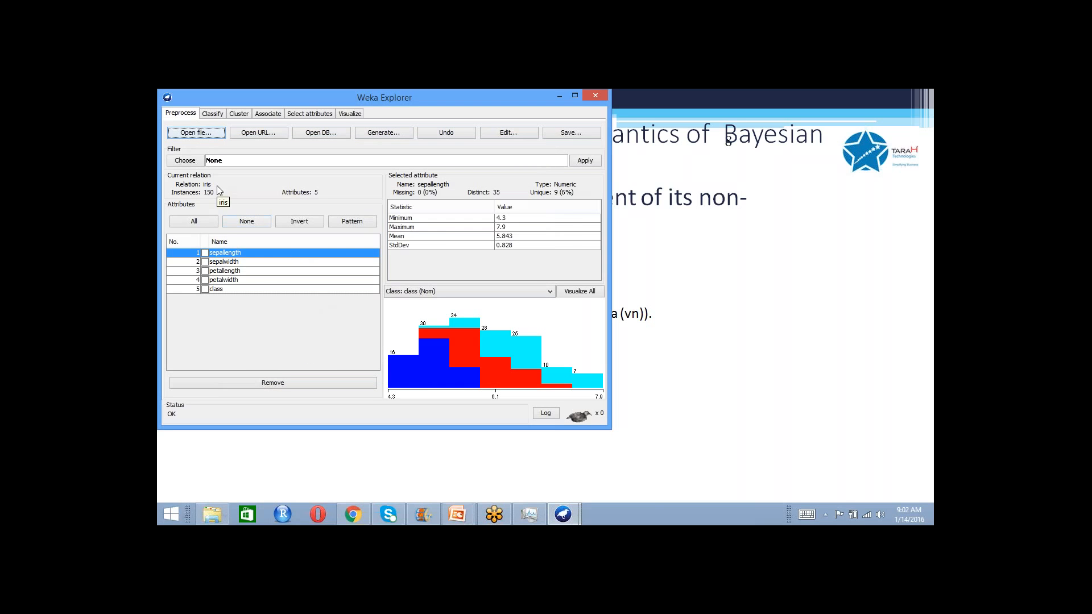
- Run the NaiveBayes classifier on the iris data using 10-fold cross-validation and review the output
click(212, 114)
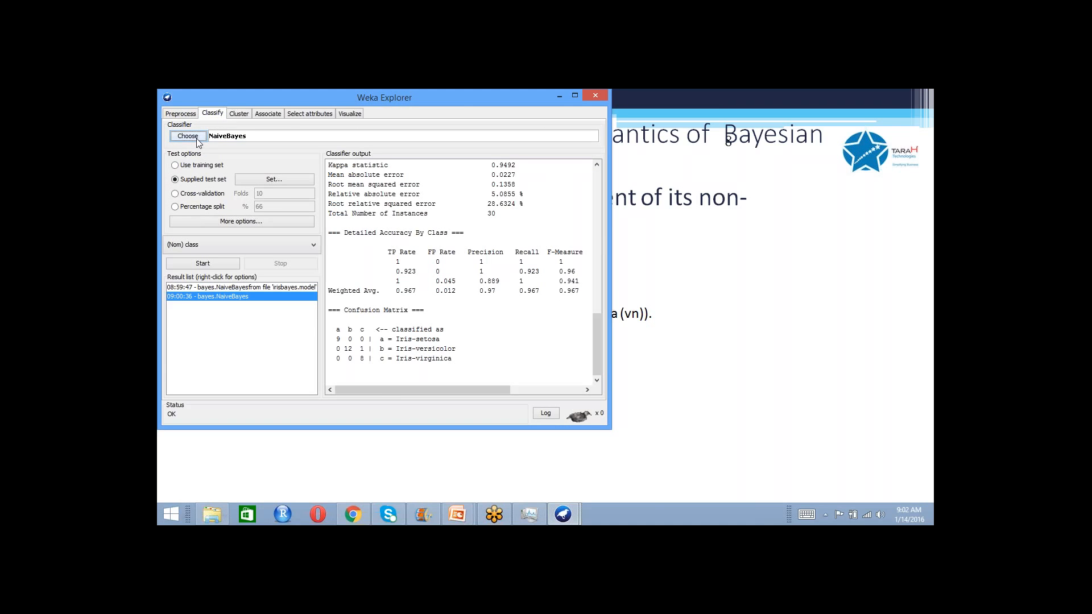
click(178, 193)
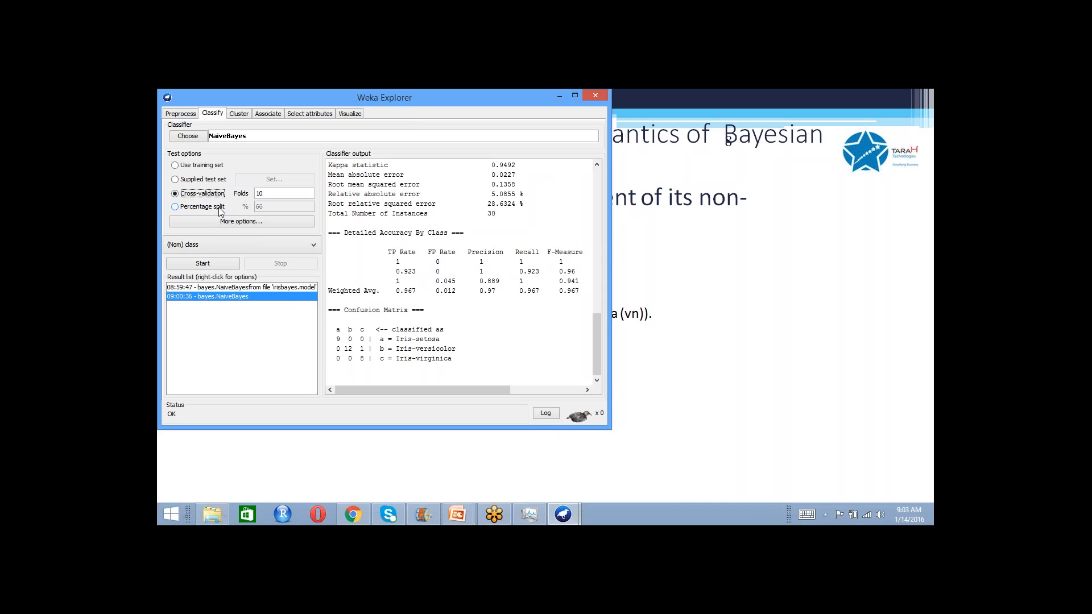
click(208, 262)
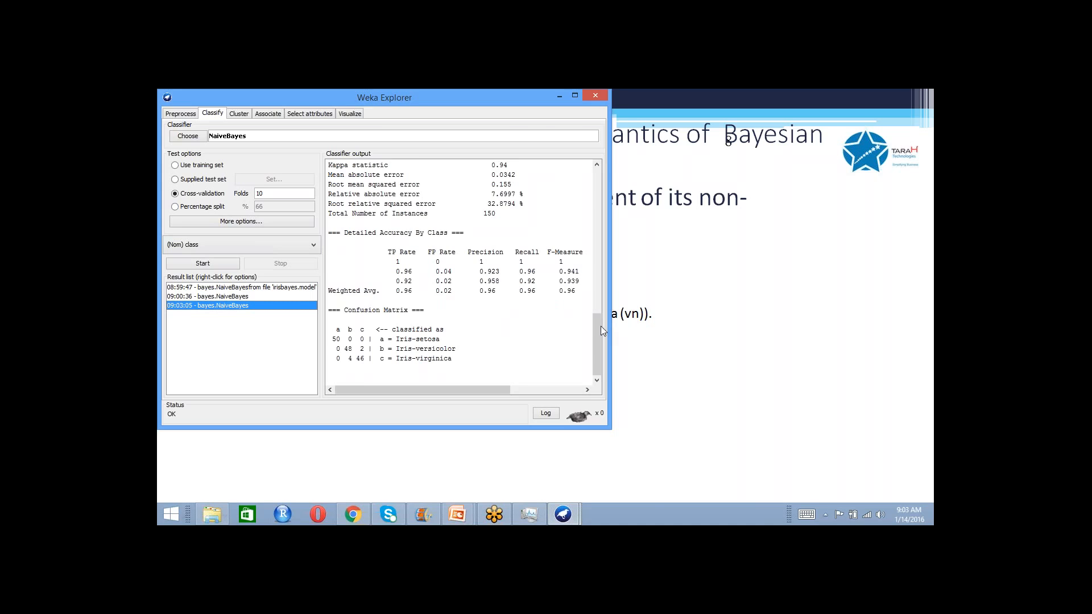
drag(597, 327, 646, 395)
- Load the diabetes.arff dataset from the data folder reached through its Desktop shortcut
click(190, 115)
click(192, 133)
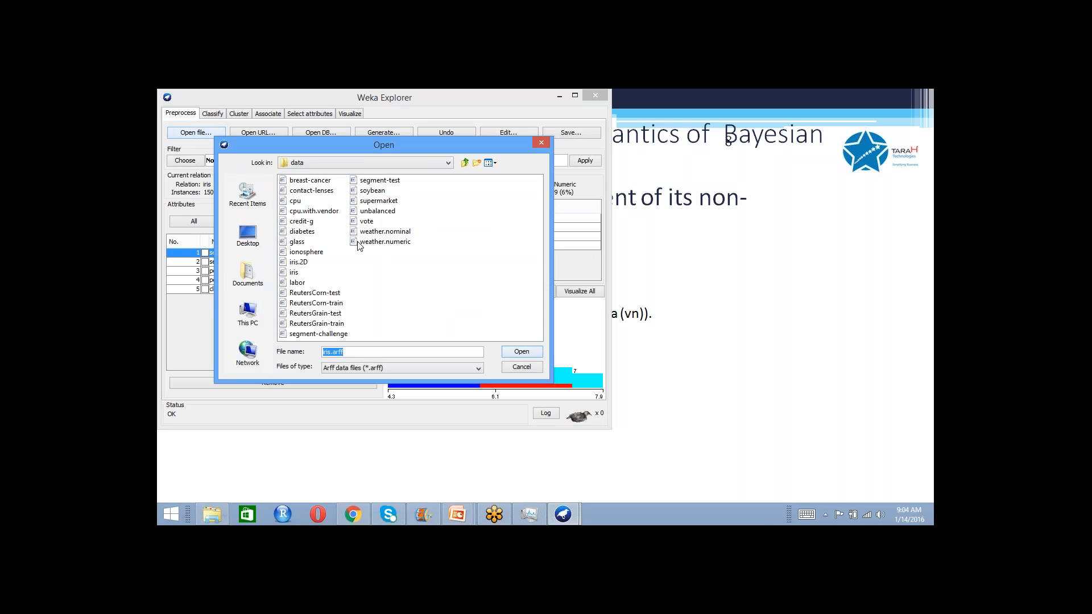
click(254, 235)
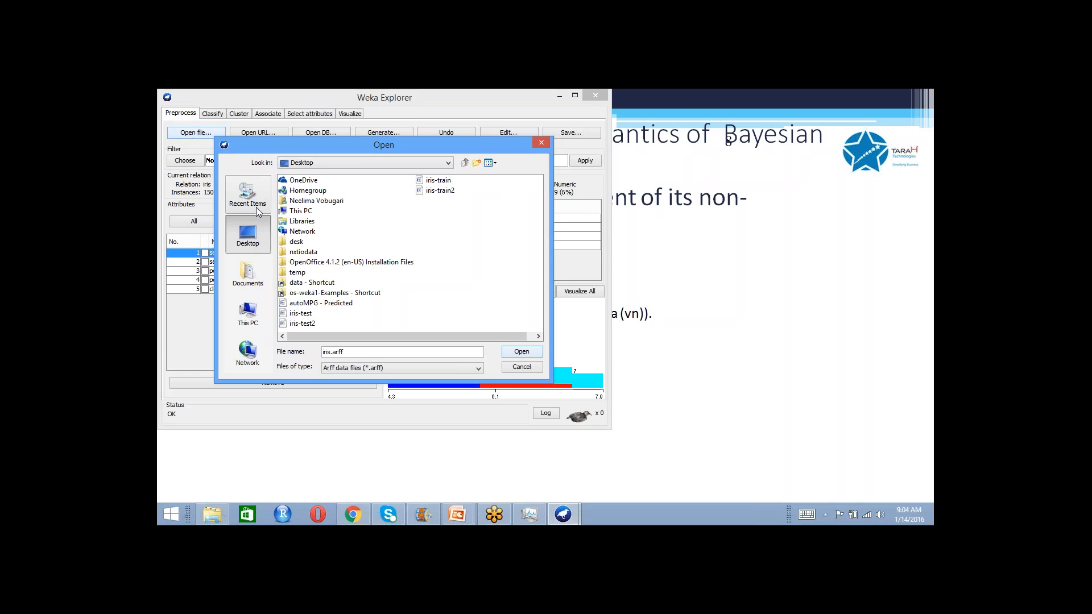
click(257, 208)
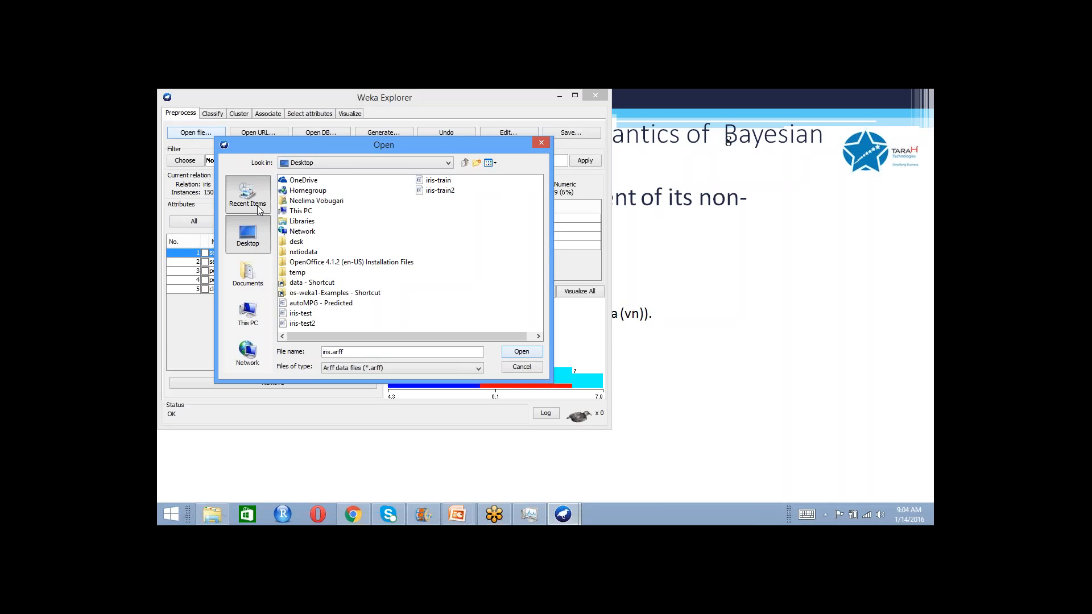
click(261, 244)
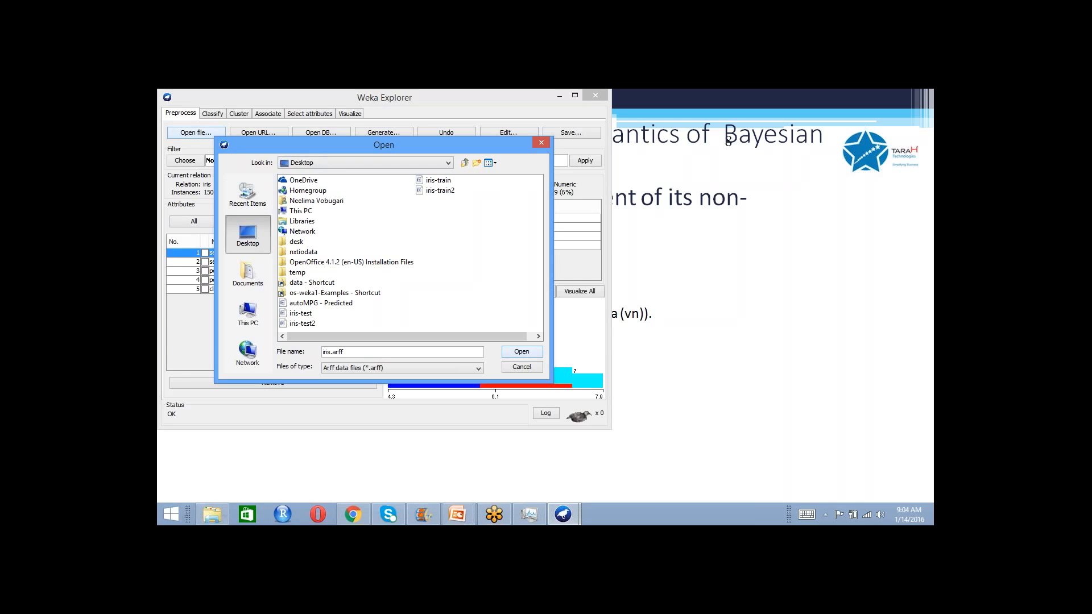
double_click(313, 282)
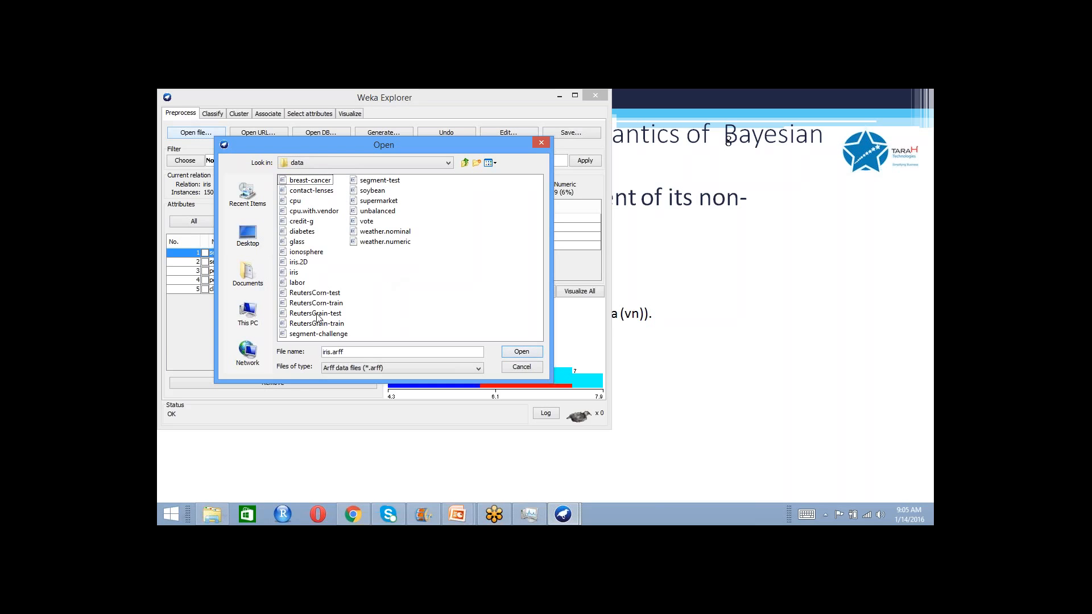
click(308, 234)
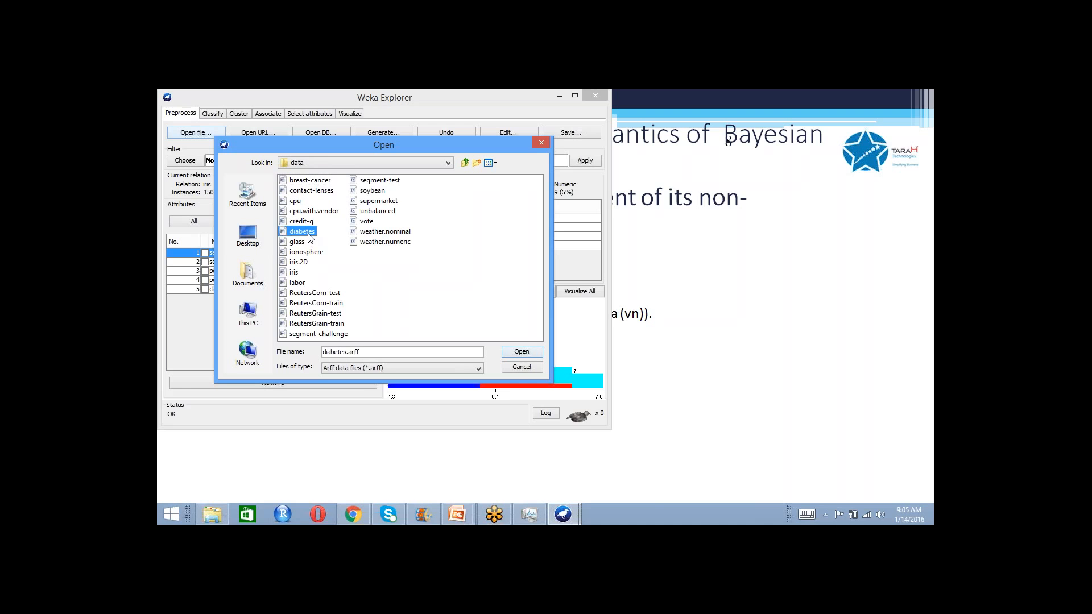
click(516, 354)
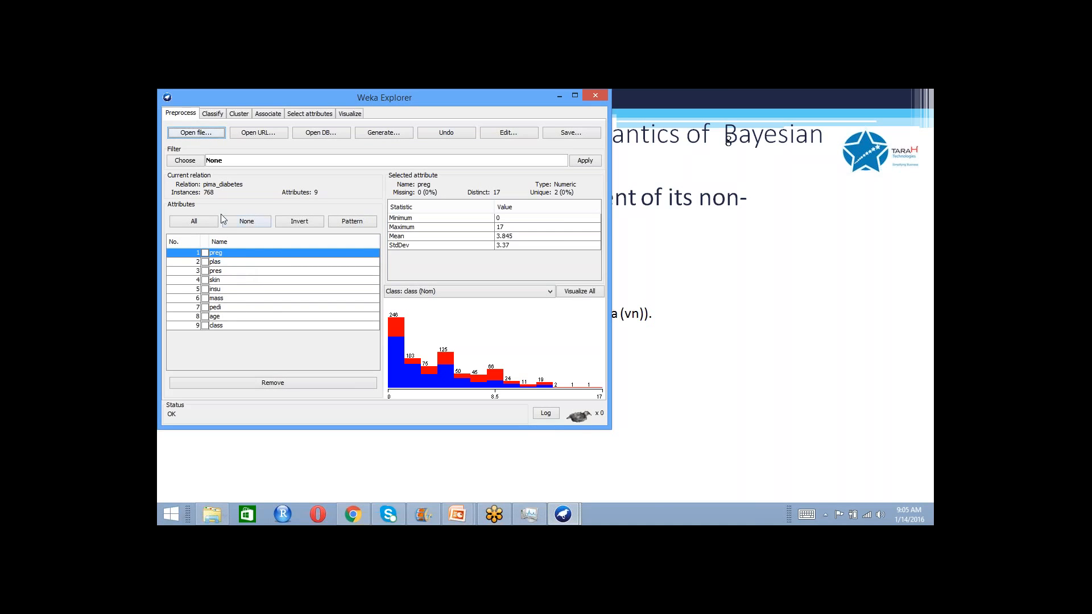
- Run NaiveBayes on the diabetes data with 10-fold cross-validation, and again with an 80% percentage split
click(215, 116)
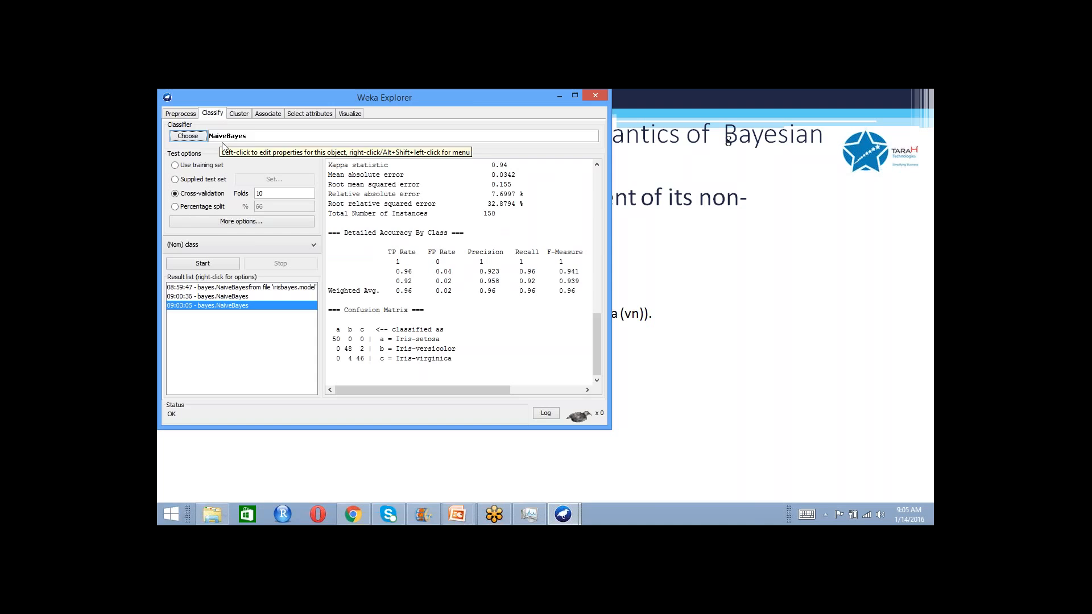
click(207, 265)
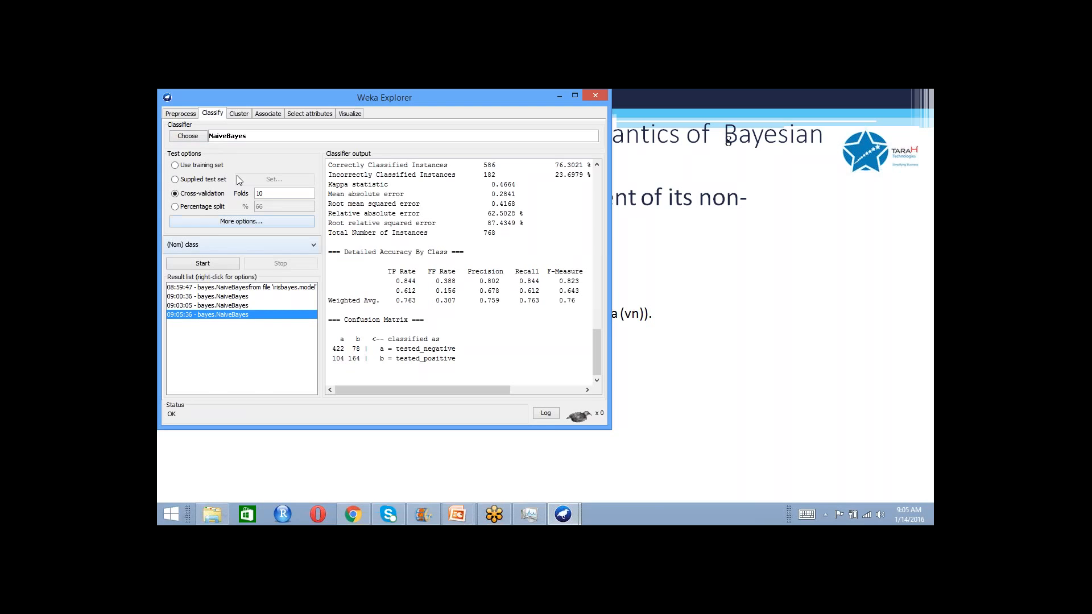
click(195, 207)
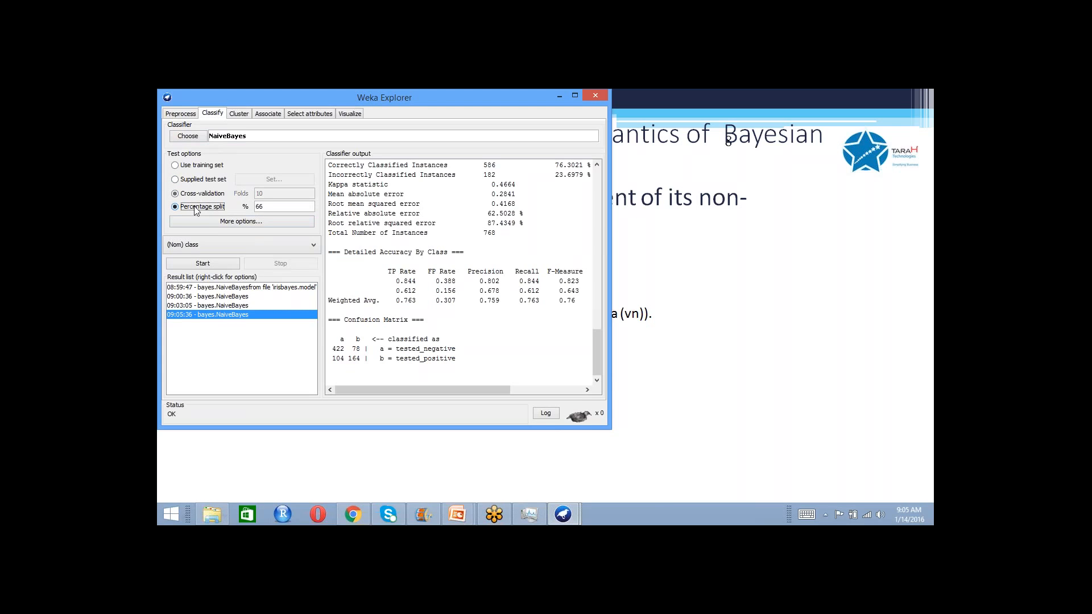
double_click(268, 209)
text(80)
click(230, 262)
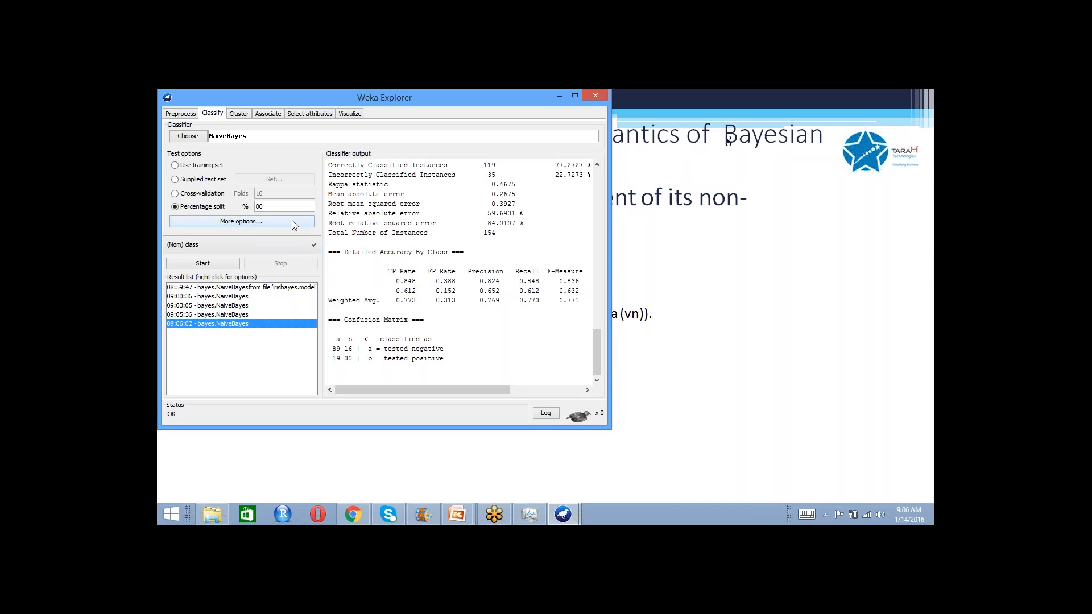
- Rerun NaiveBayes with the percentage split set to 70% and dismiss the backup service popup
key(BackSpace)
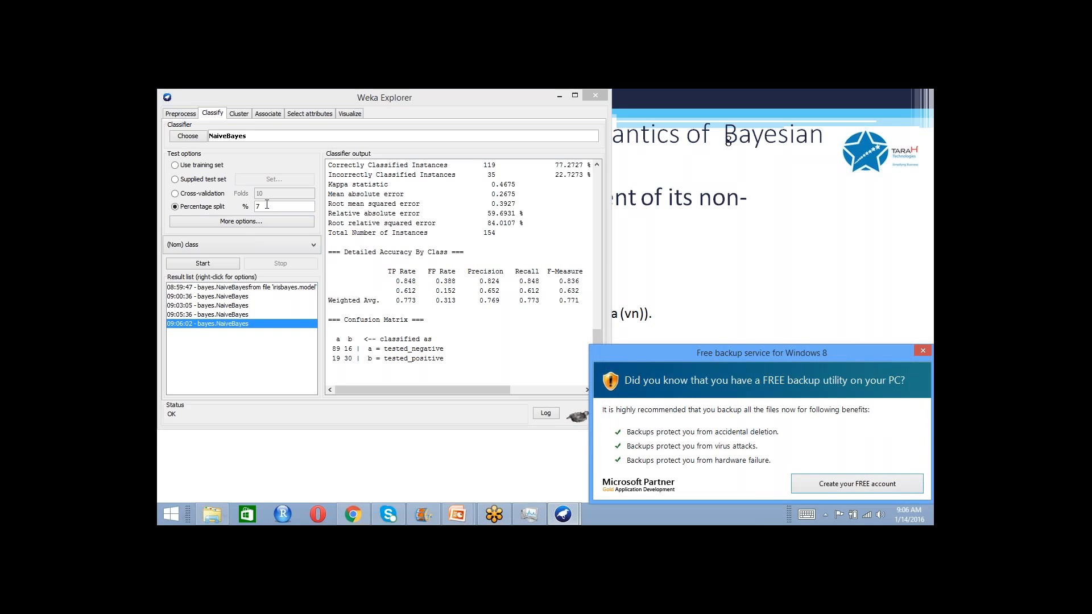
click(263, 204)
text(0)
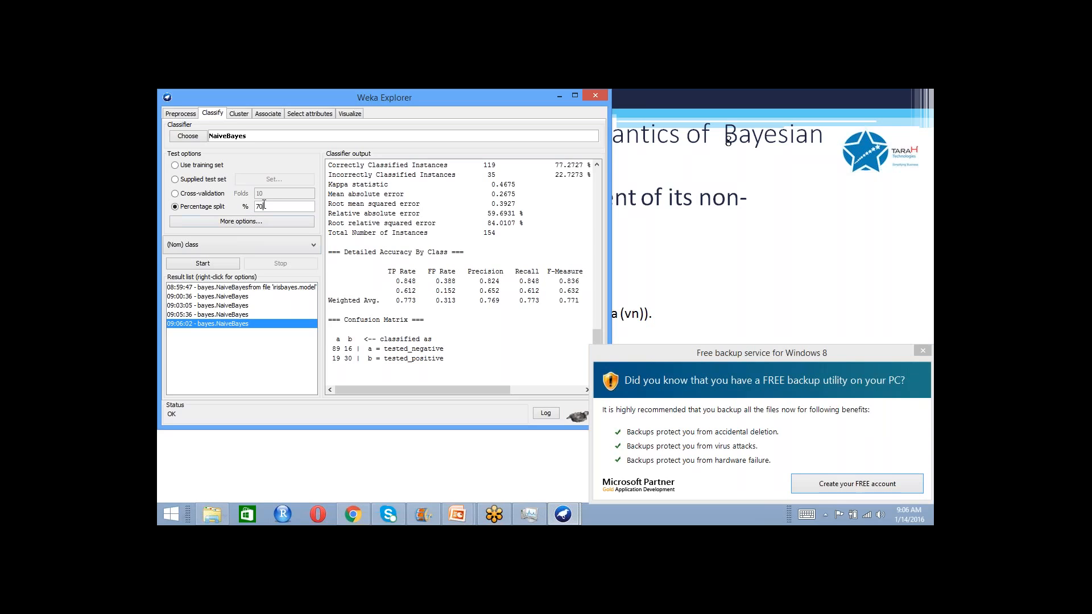
click(199, 265)
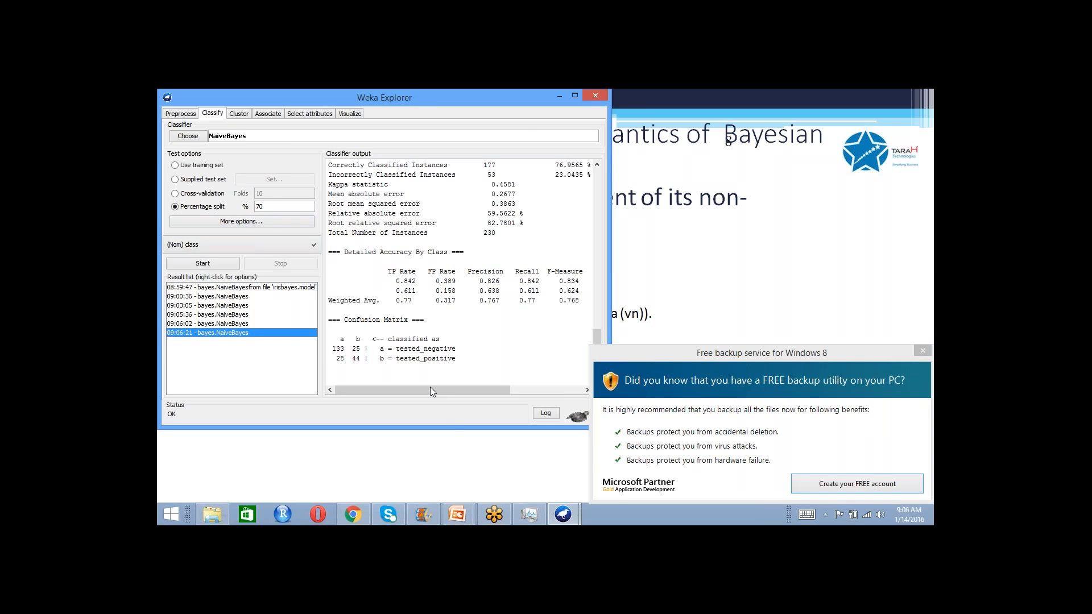
click(922, 351)
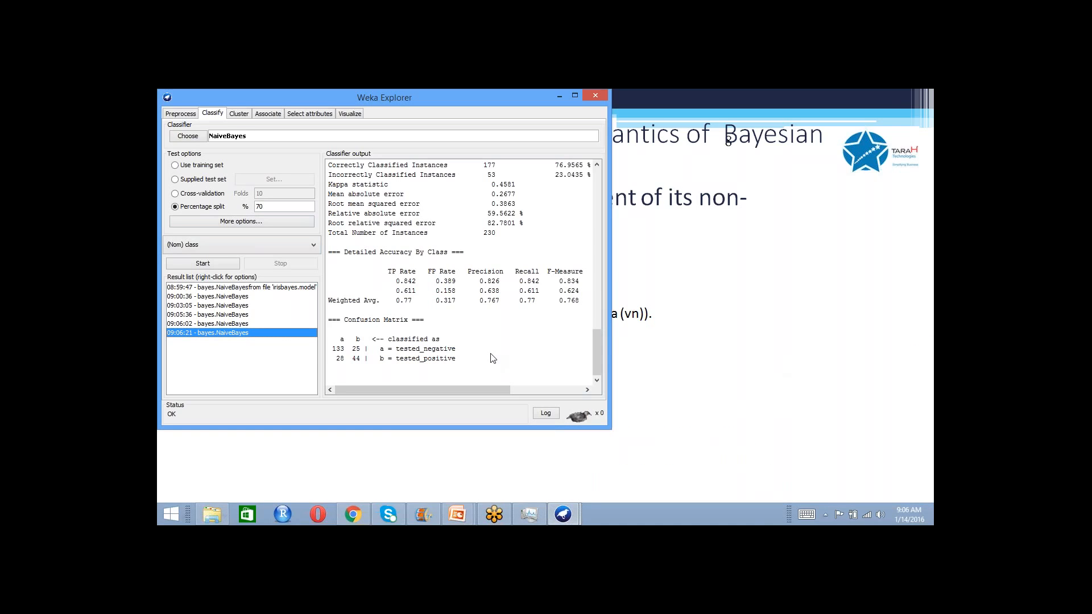
- Examine the 70% split run's information, per-class attribute statistics and test split evaluation summary in the classifier output
drag(598, 331, 593, 154)
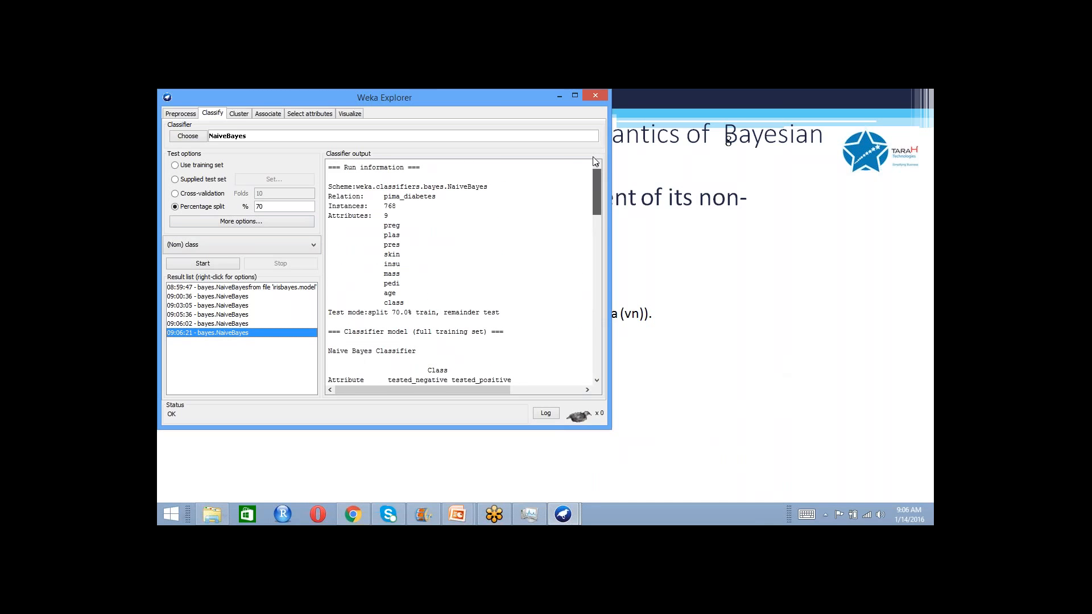
mouse_move(592, 162)
mouse_down()
mouse_move(592, 197)
mouse_move(591, 179)
mouse_up()
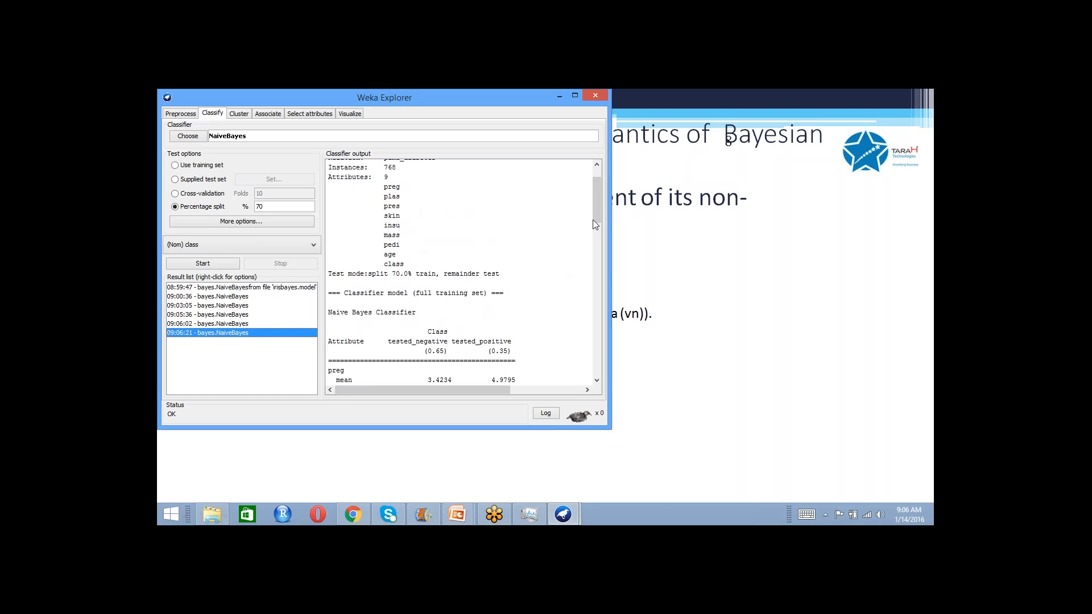
drag(593, 220, 566, 190)
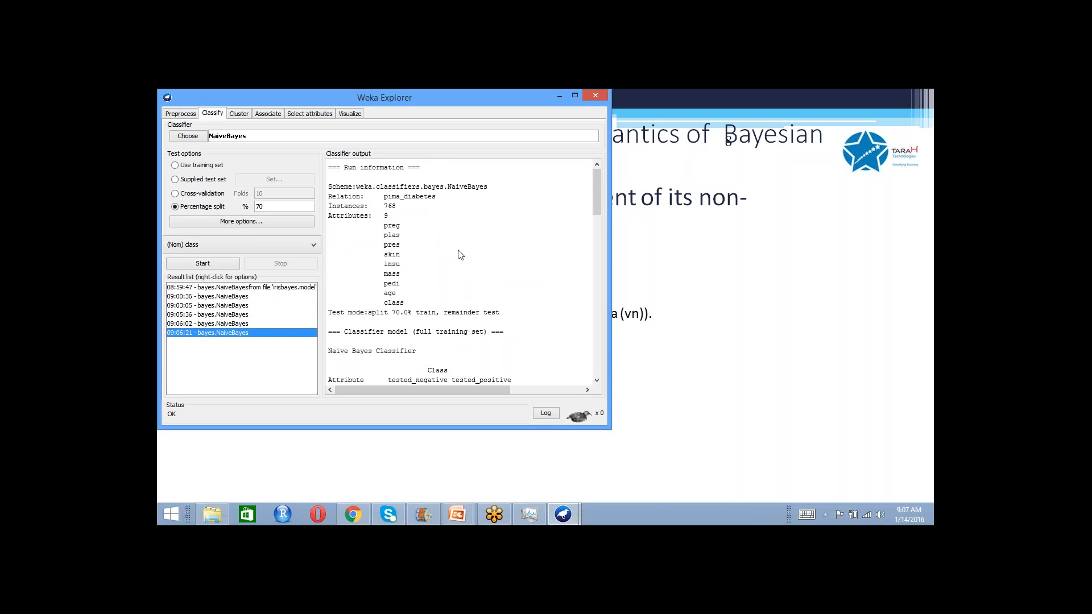
drag(600, 203, 600, 223)
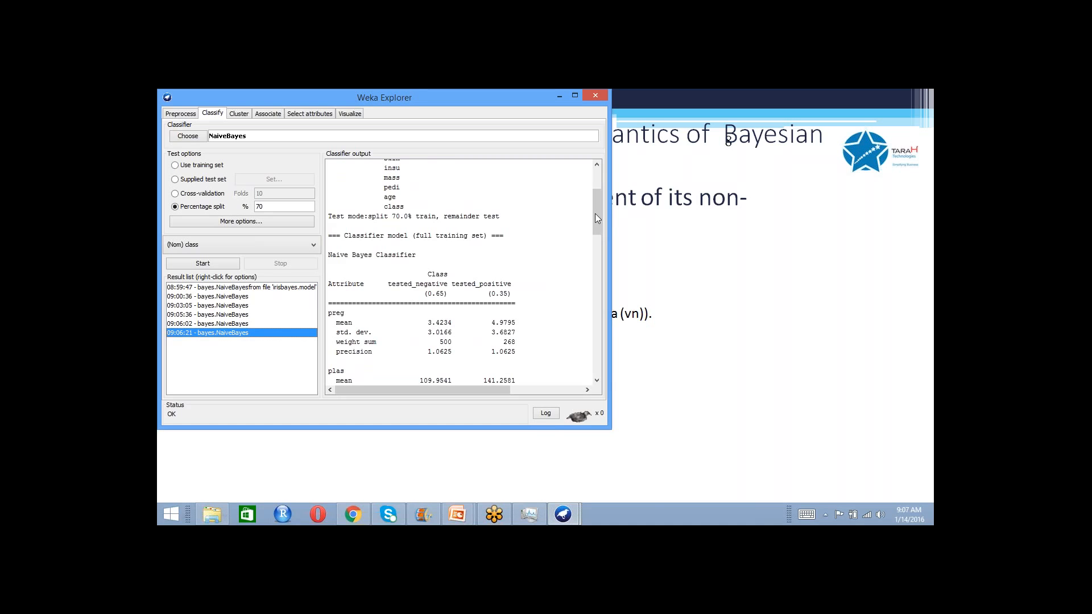
drag(597, 210, 606, 340)
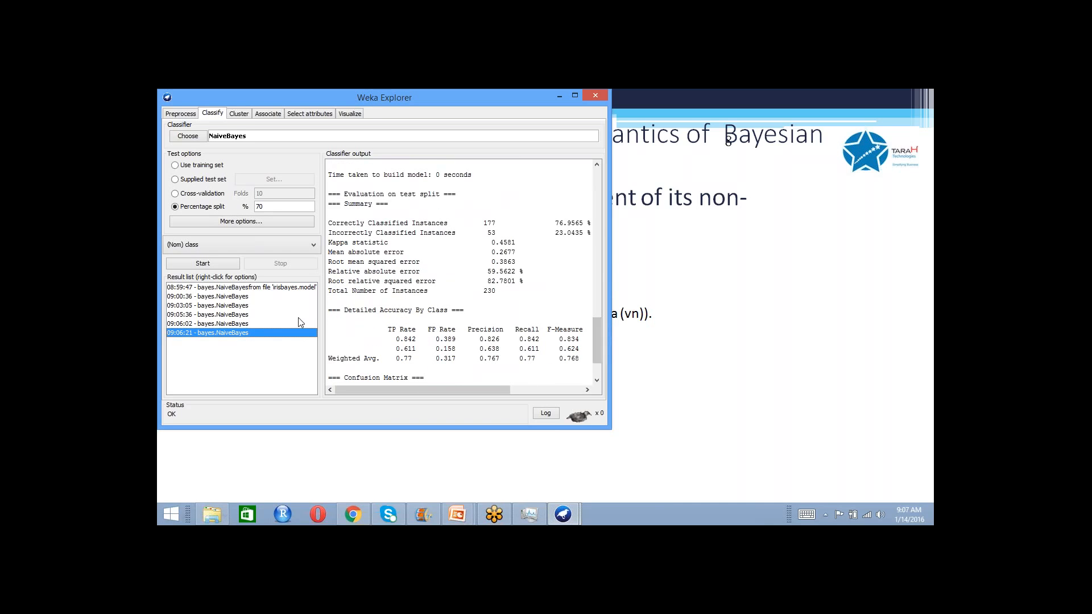
- Save the model of the 70% split run to the Desktop as diabetesBayes.model
right_click(239, 333)
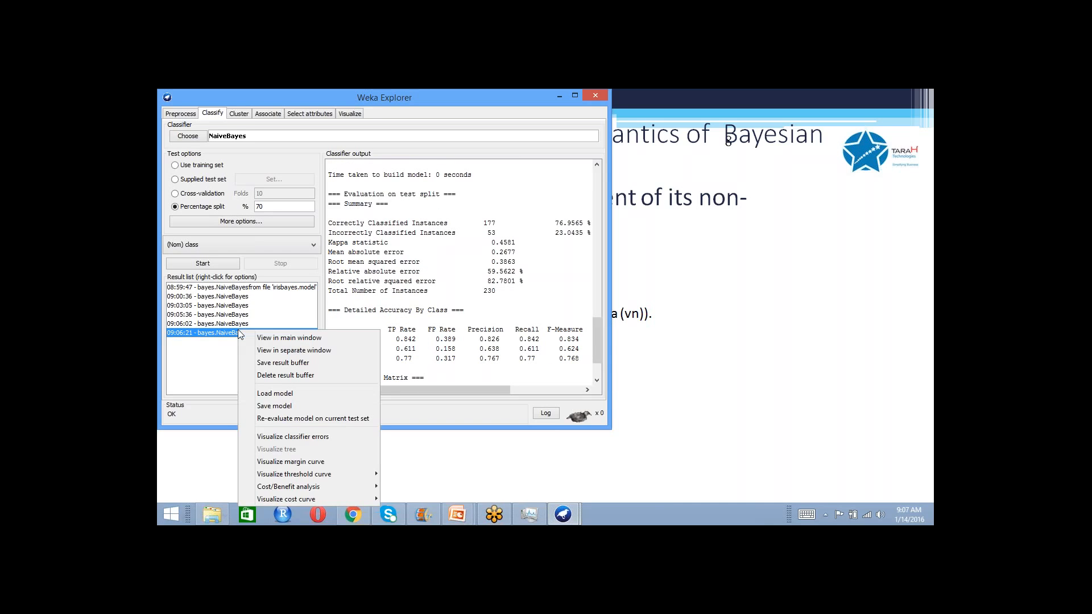
click(275, 405)
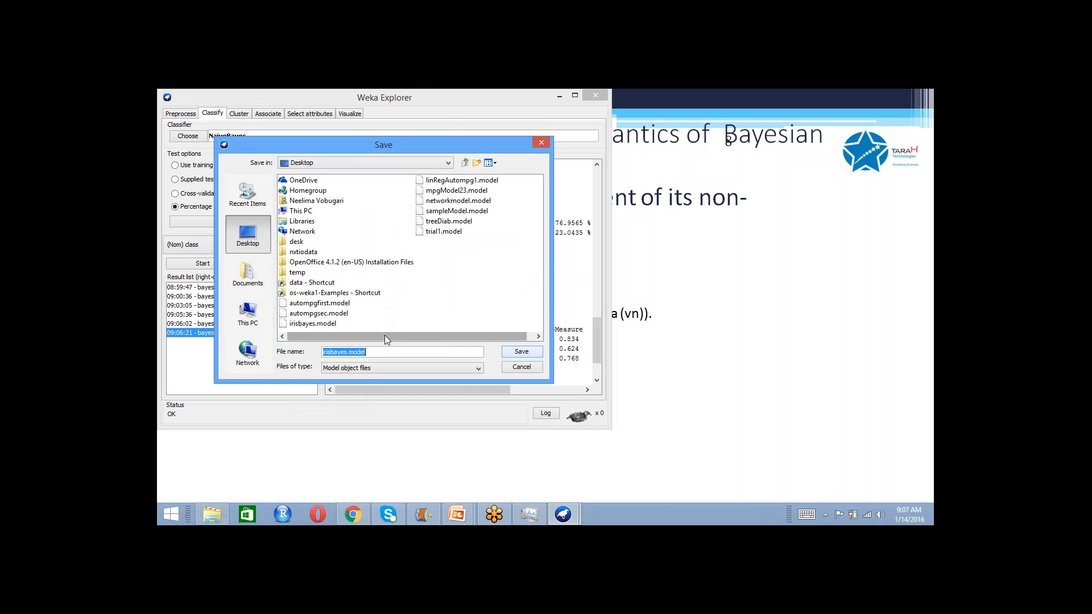
click(349, 352)
drag(347, 351, 324, 352)
text(diabete)
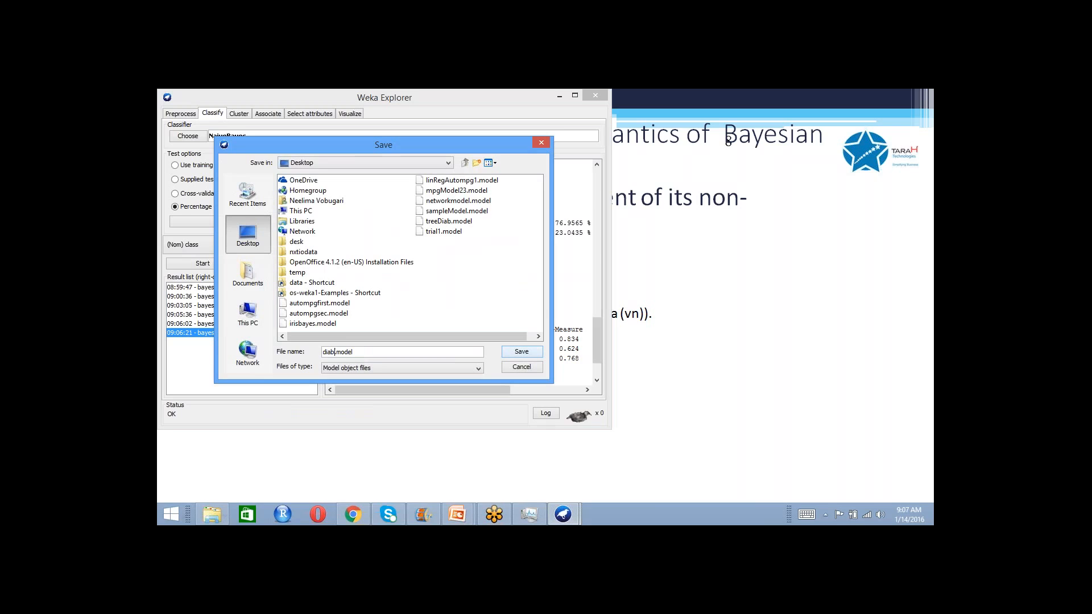
text(sBayes)
click(522, 352)
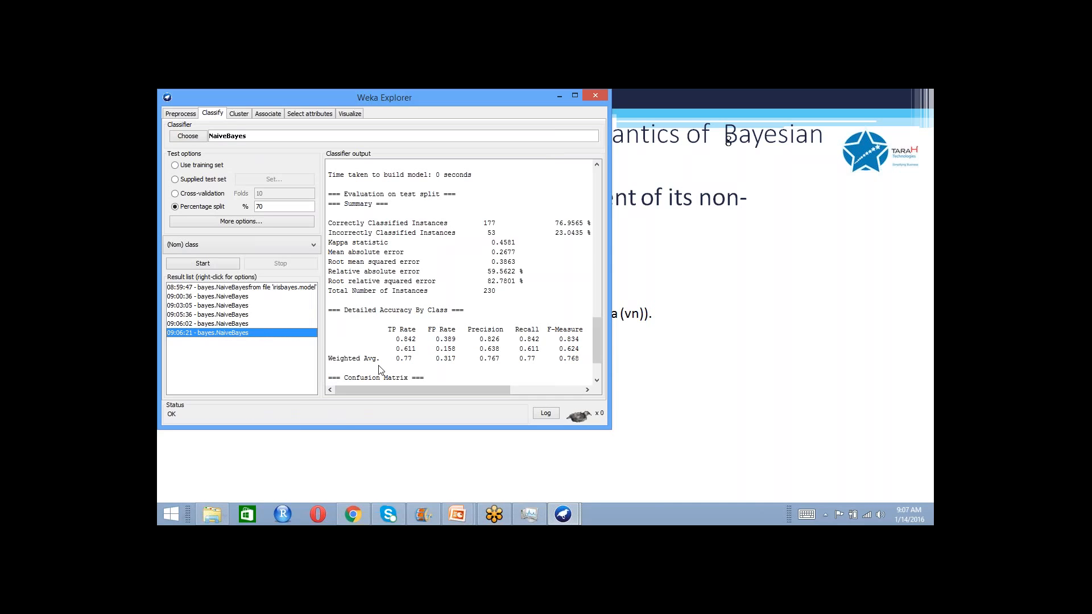
- Rerun NaiveBayes on the diabetes data with 10-fold cross-validation and review its attribute statistics, accuracy and confusion matrix
click(187, 165)
click(183, 194)
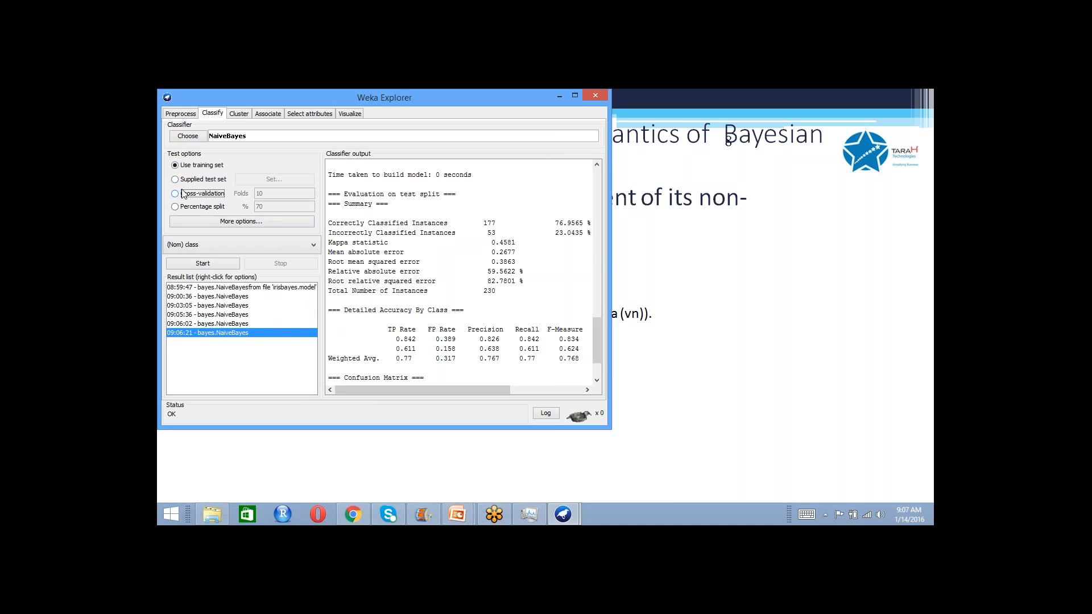
double_click(231, 264)
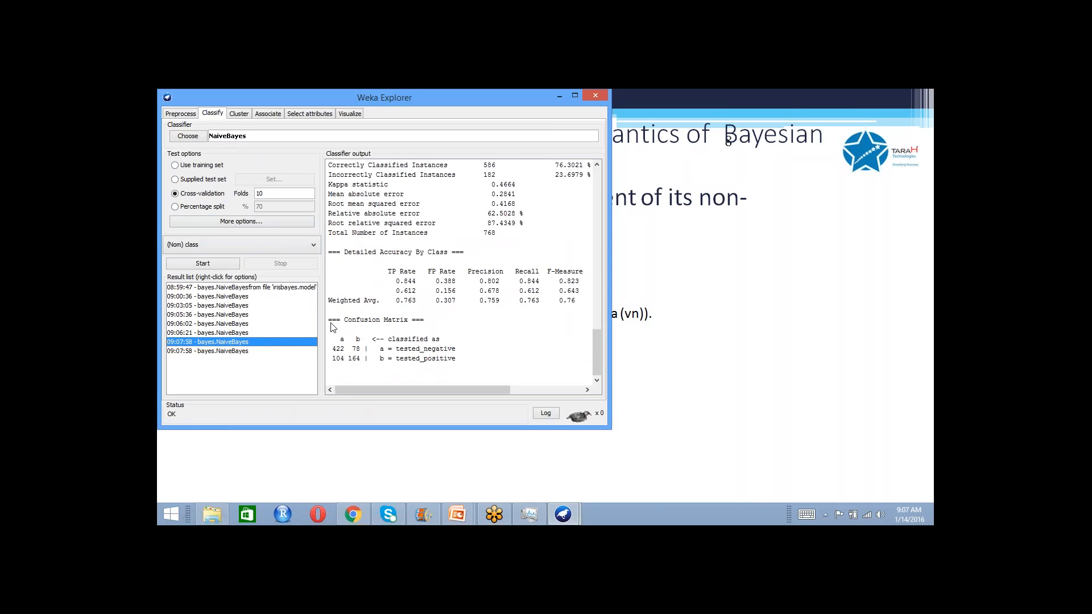
mouse_move(596, 335)
mouse_down()
mouse_move(597, 310)
mouse_move(603, 341)
mouse_move(563, 253)
mouse_move(598, 329)
mouse_up()
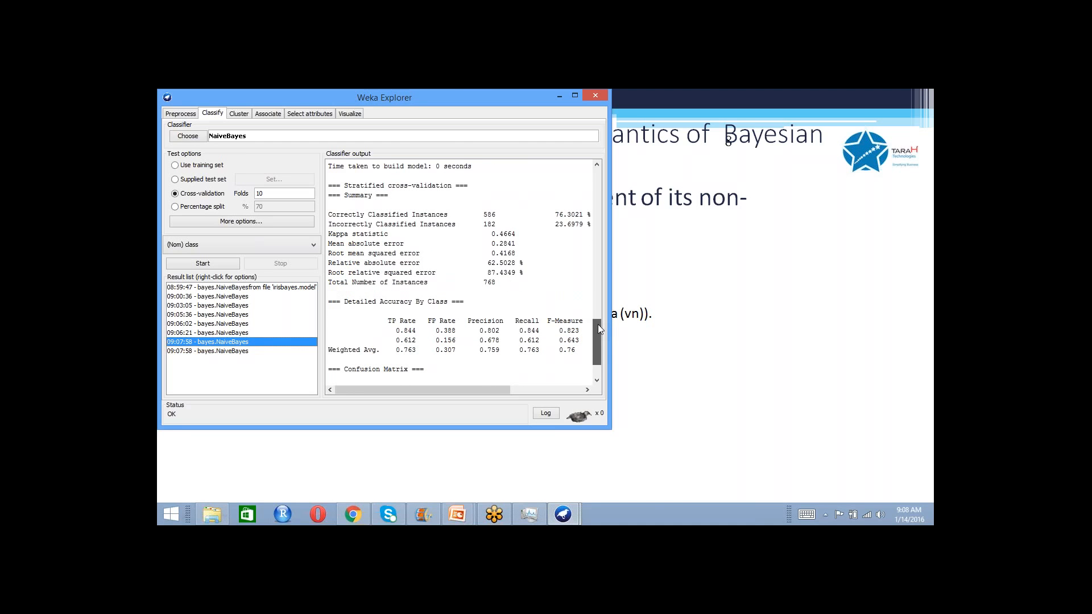
drag(598, 324, 596, 236)
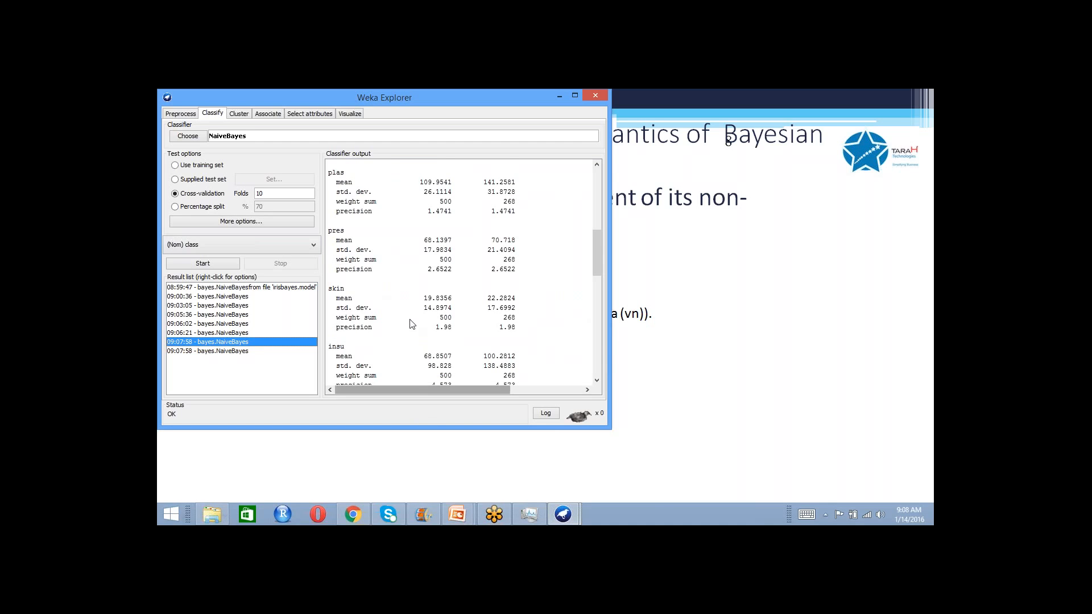
click(595, 356)
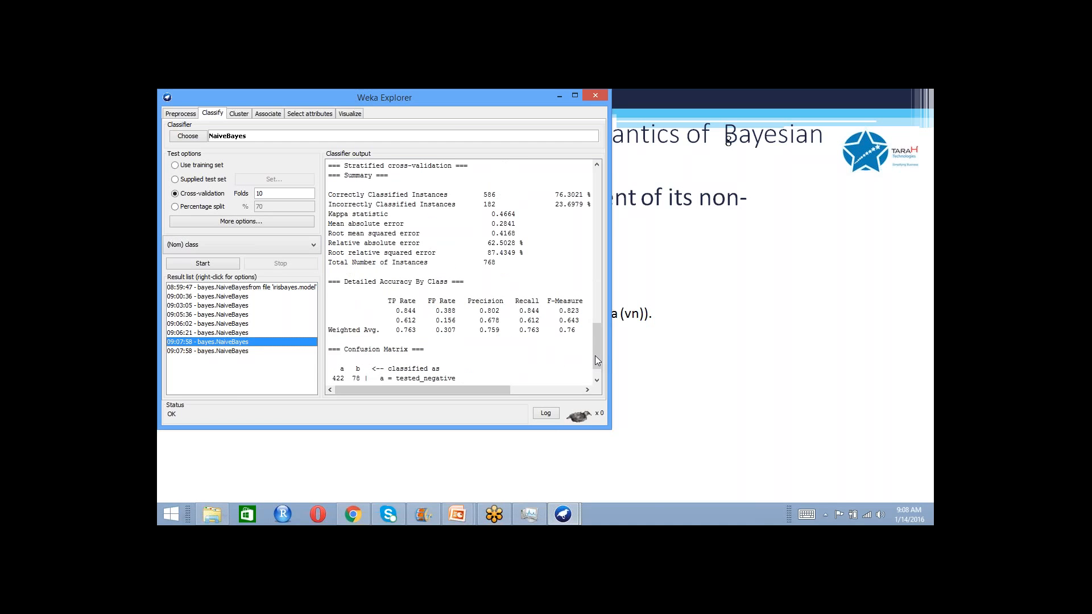
drag(596, 356, 596, 365)
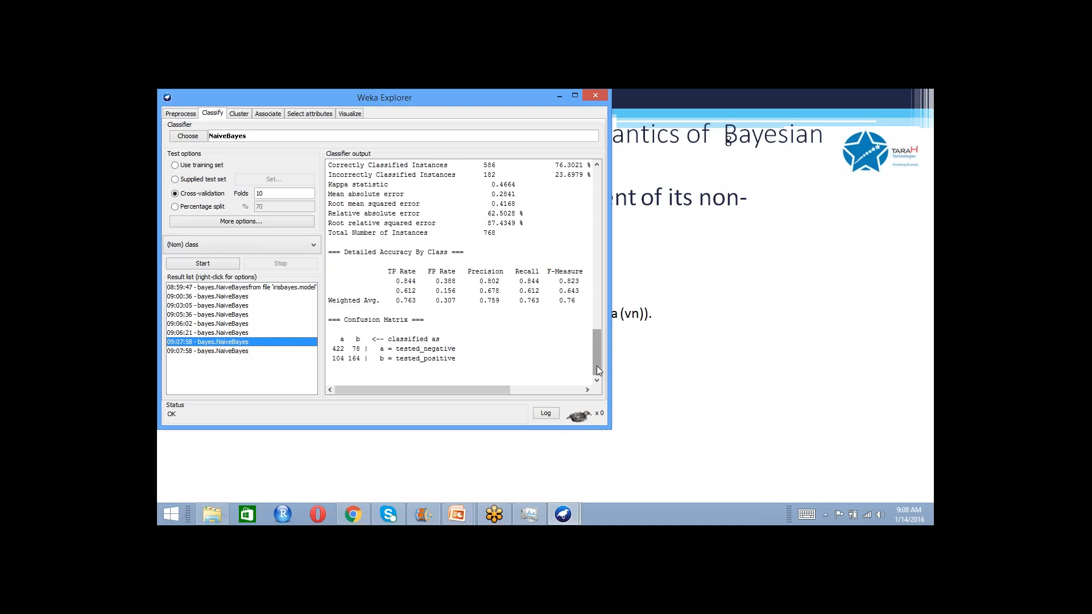
click(295, 351)
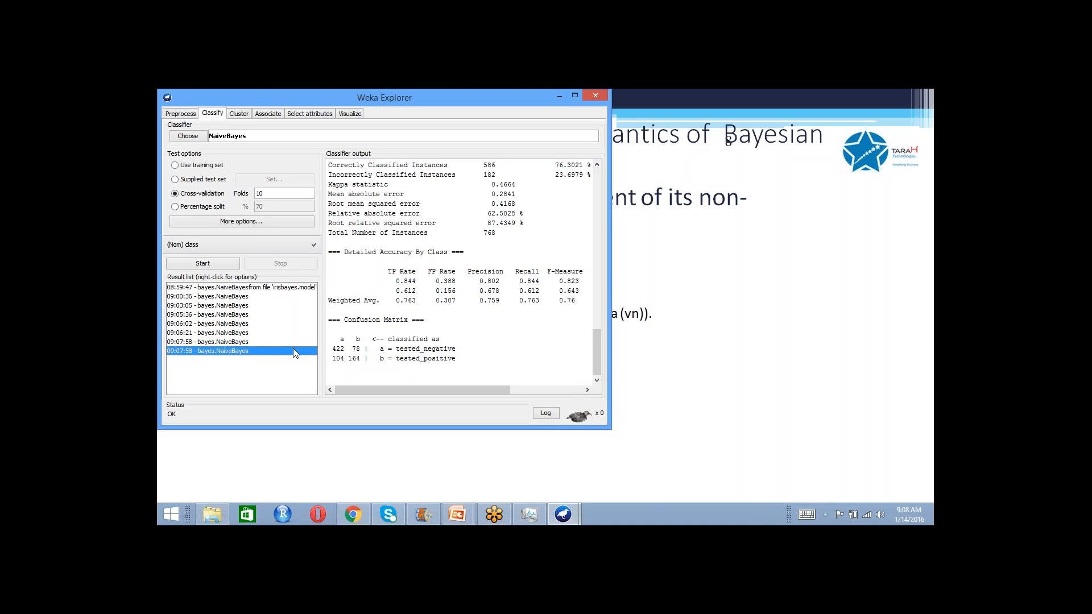